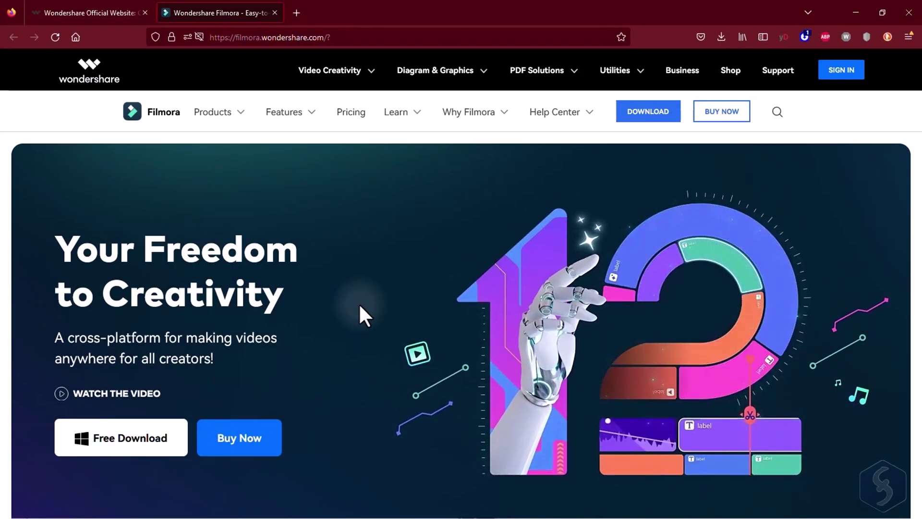
scroll(359, 304, "down", 3)
scroll(359, 303, "down", 3)
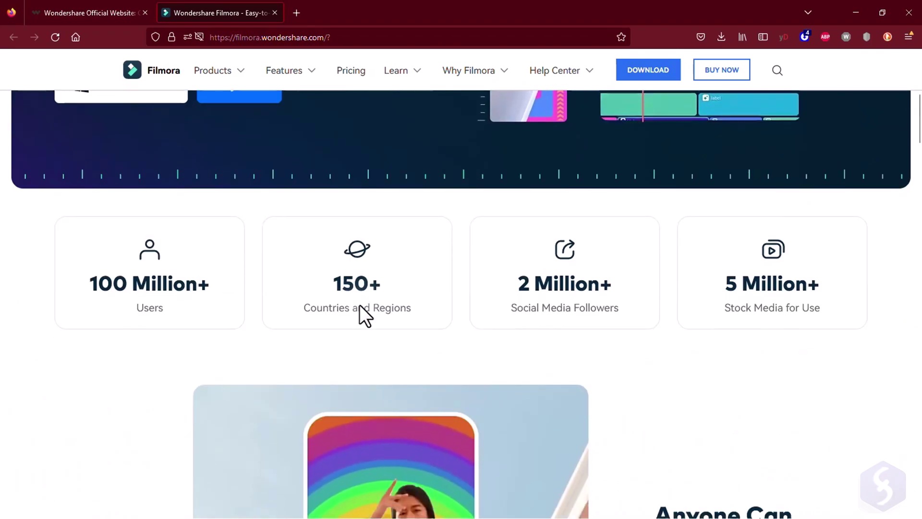
scroll(361, 305, "down", 3)
scroll(360, 304, "down", 1)
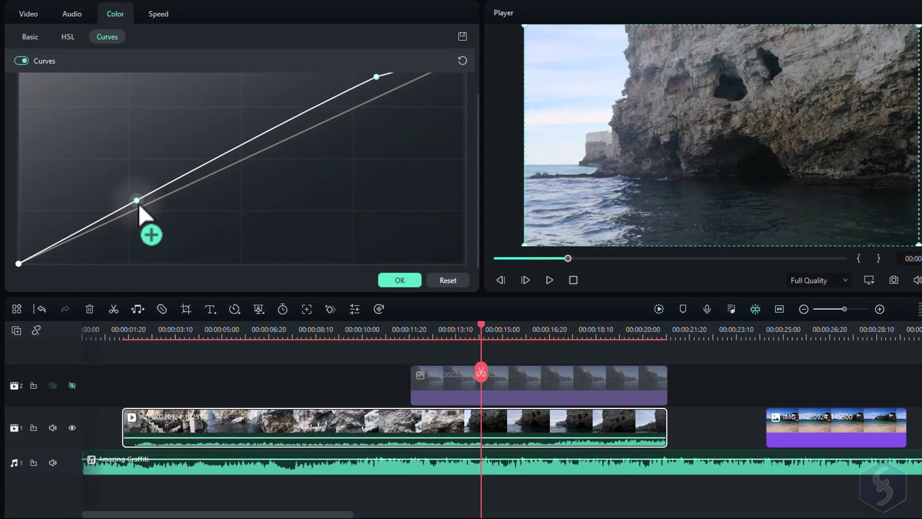
Try the Curves demo, bending the colour curve to brighten shadows and midtones
left_click_drag(137, 200, 95, 211)
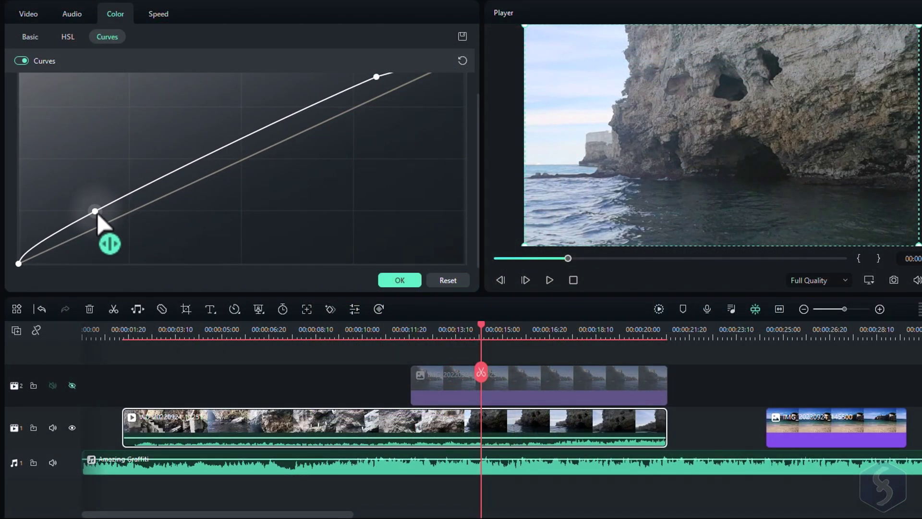
left_click_drag(202, 152, 192, 149)
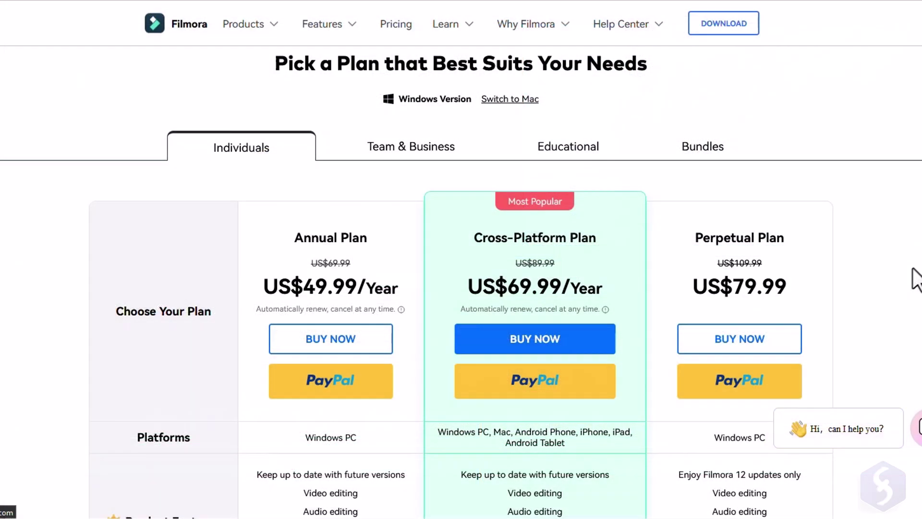
scroll(907, 278, "down", 1)
scroll(903, 277, "down", 1)
scroll(903, 277, "down", 2)
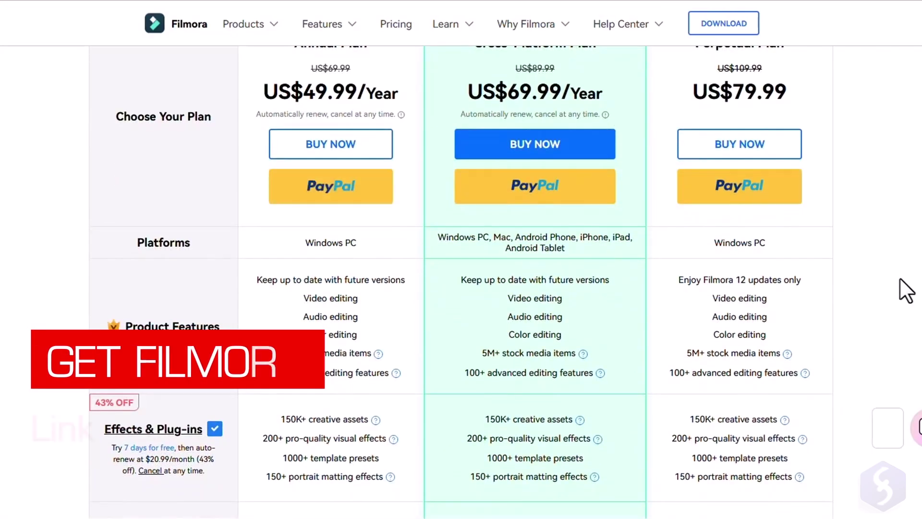
scroll(900, 279, "down", 3)
scroll(900, 279, "up", 3)
scroll(897, 281, "down", 1)
scroll(897, 281, "up", 2)
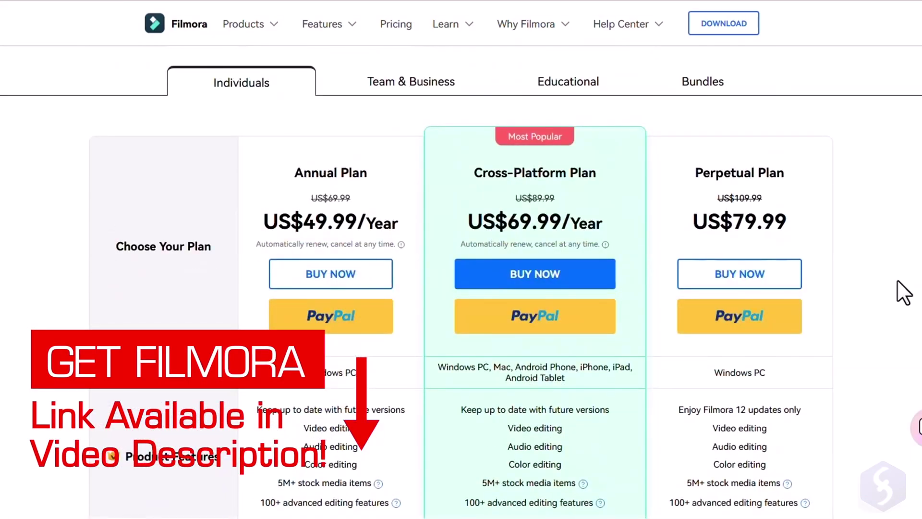
scroll(897, 282, "up", 1)
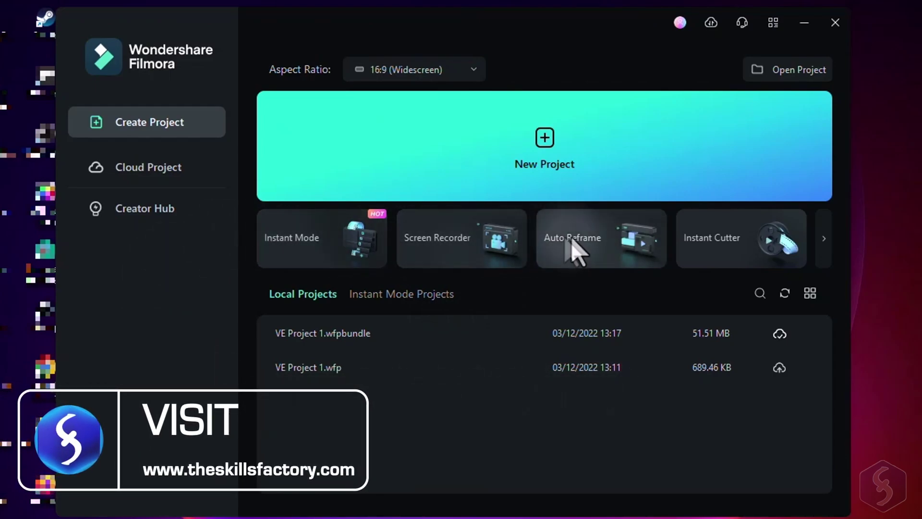
left_click(823, 240)
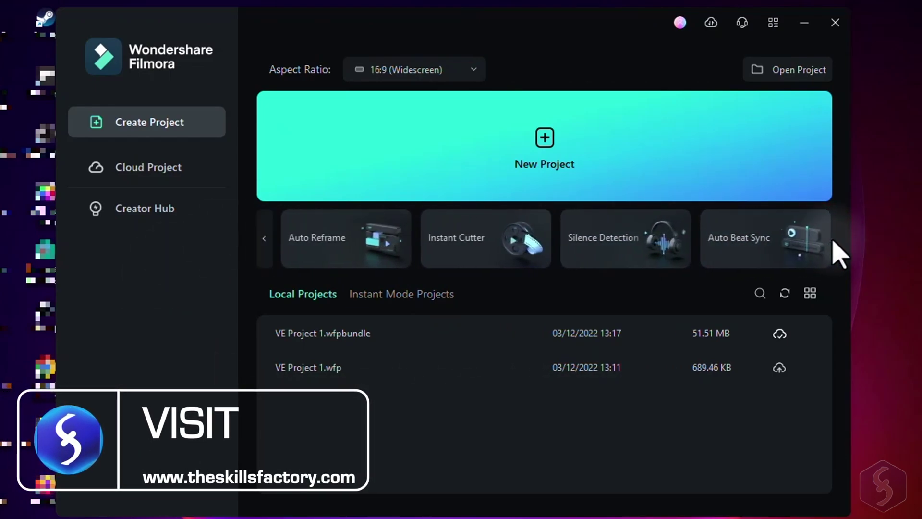
left_click(264, 241)
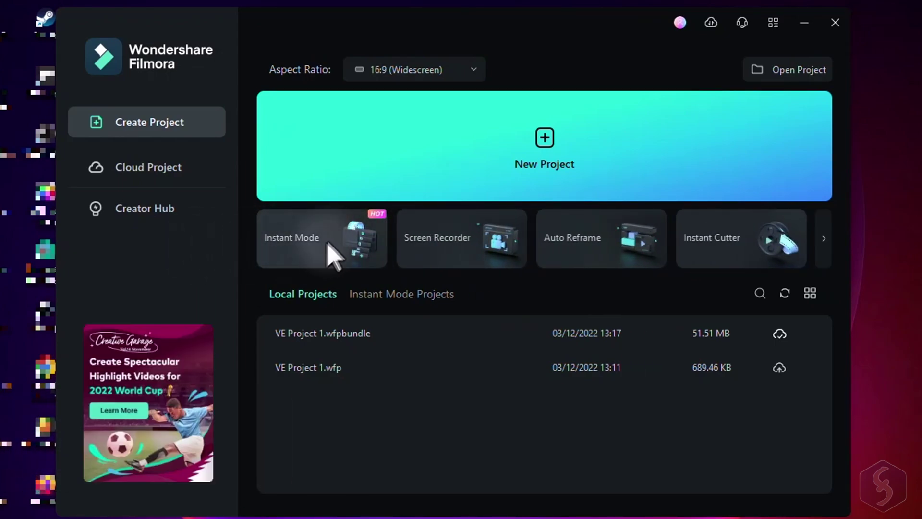
left_click(334, 252)
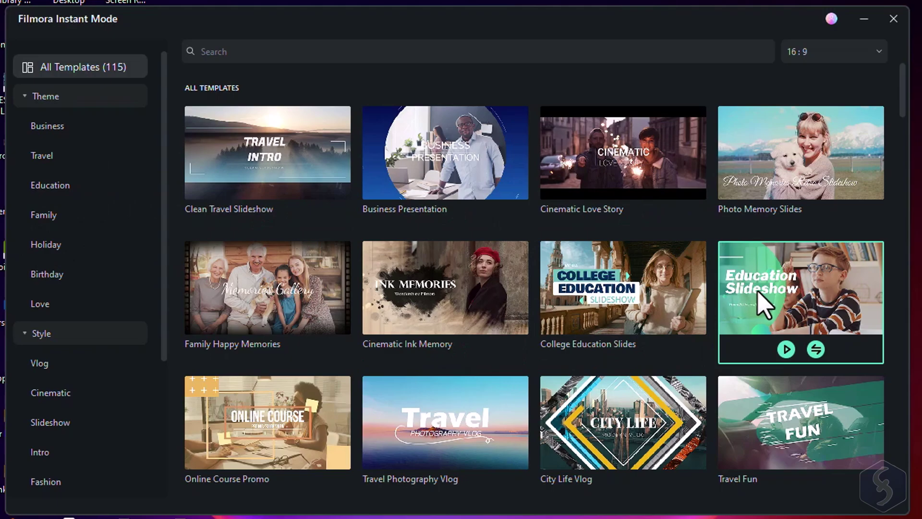
left_click(770, 294)
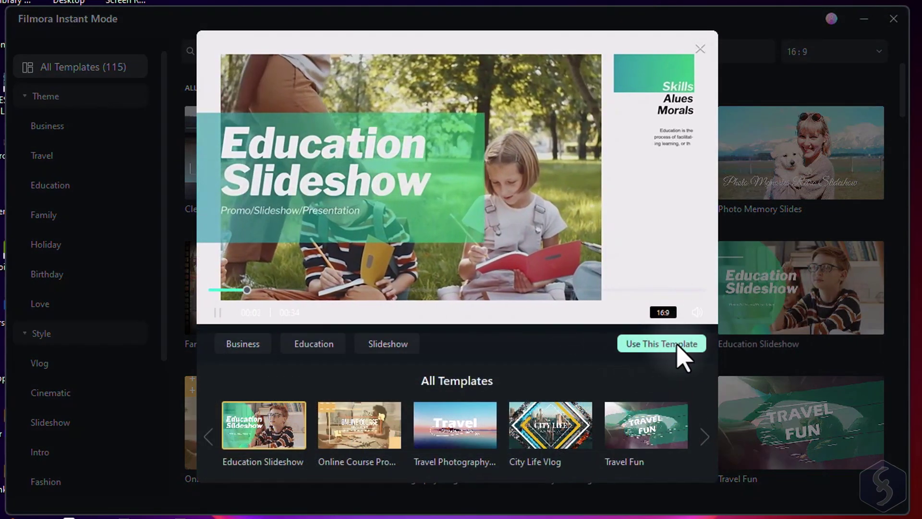
left_click(678, 345)
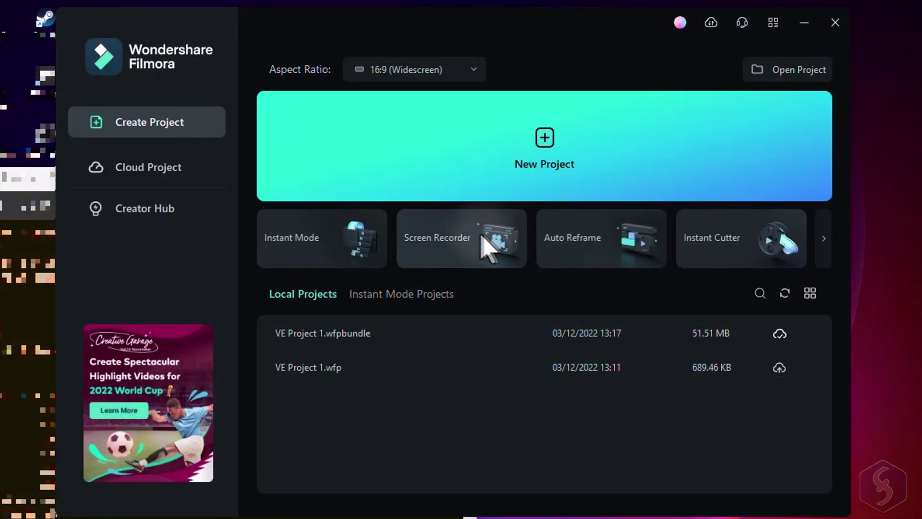
left_click(462, 238)
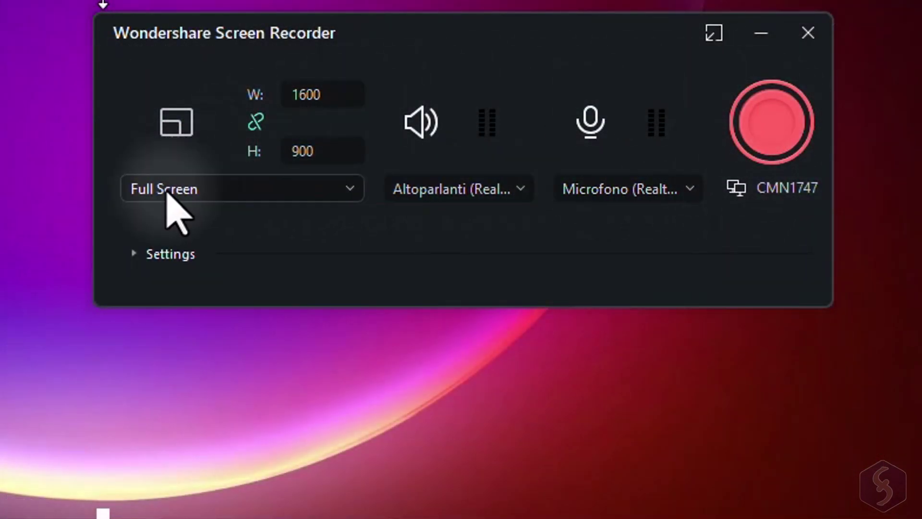
left_click(143, 249)
left_click(142, 254)
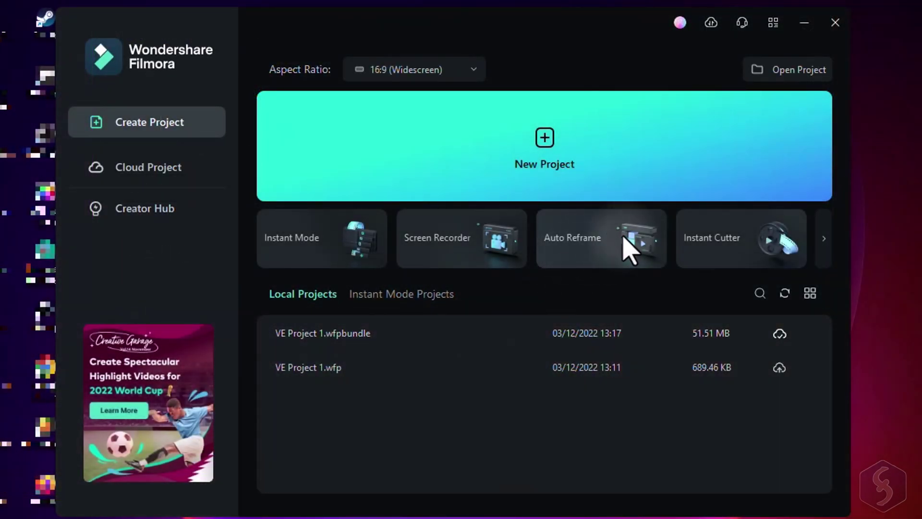
left_click(631, 248)
left_click(736, 73)
left_click(248, 121)
left_click(418, 296)
left_click(807, 261)
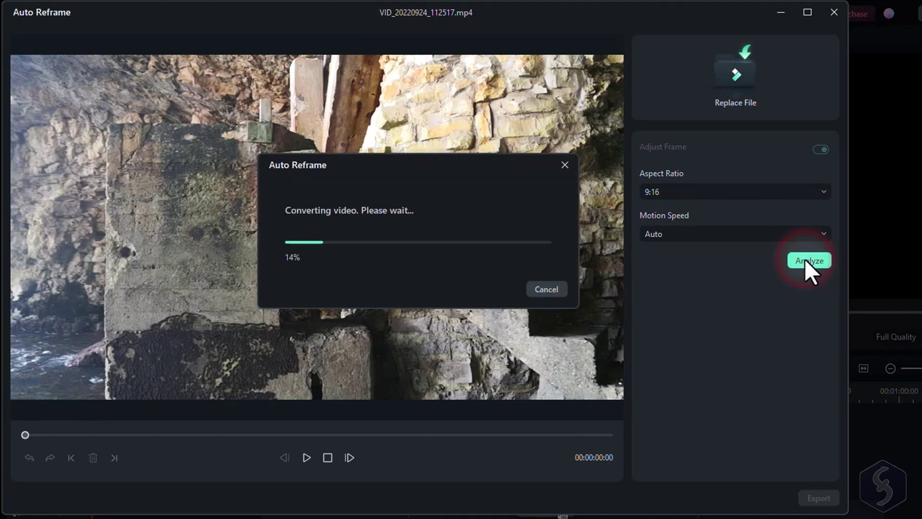
left_click(299, 452)
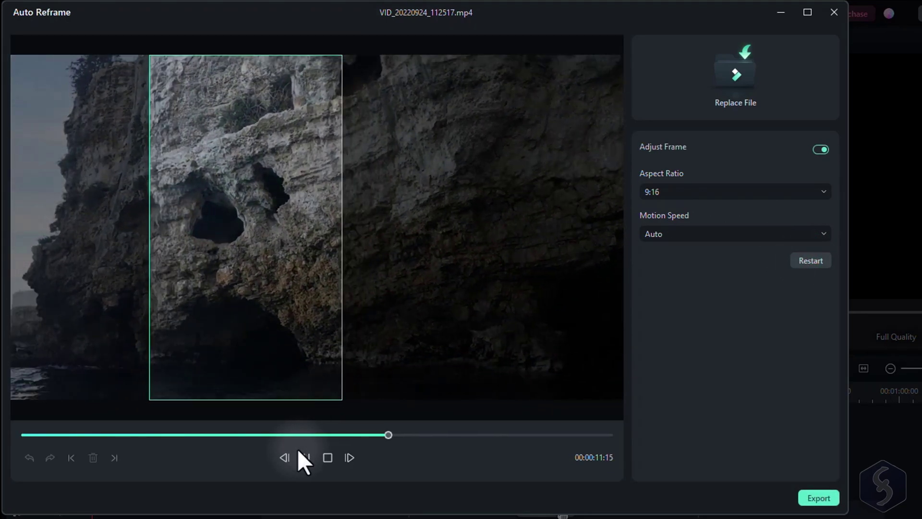
left_click(305, 457)
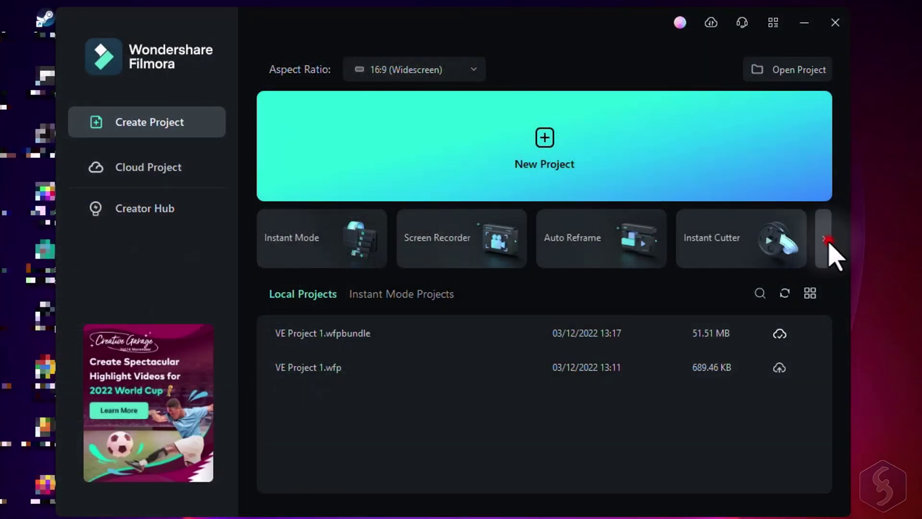
left_click(828, 246)
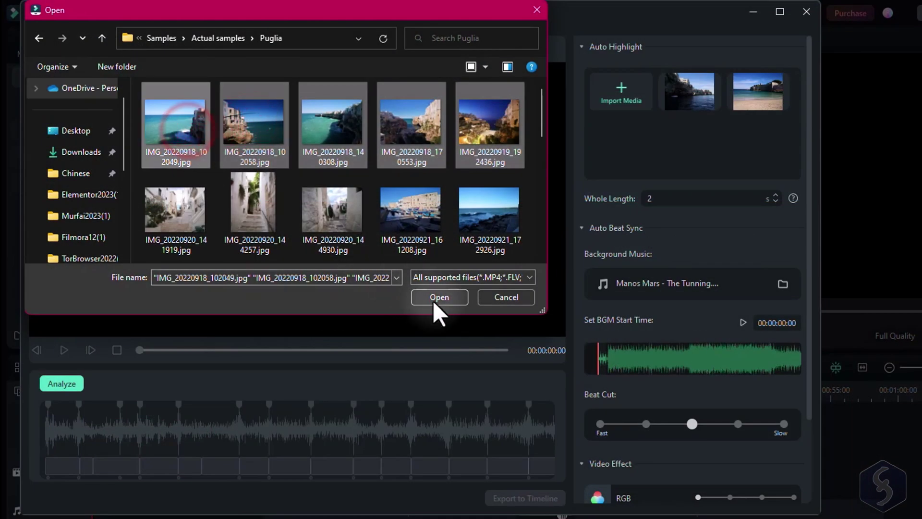
left_click(436, 300)
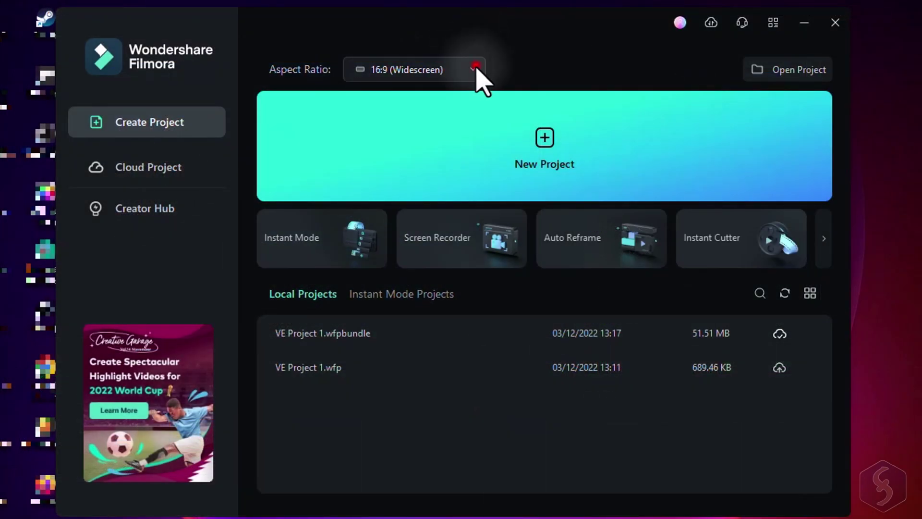
Create a new empty project keeping 16:9 (Widescreen), then glance at Stock Media and Audio libraries
left_click(475, 66)
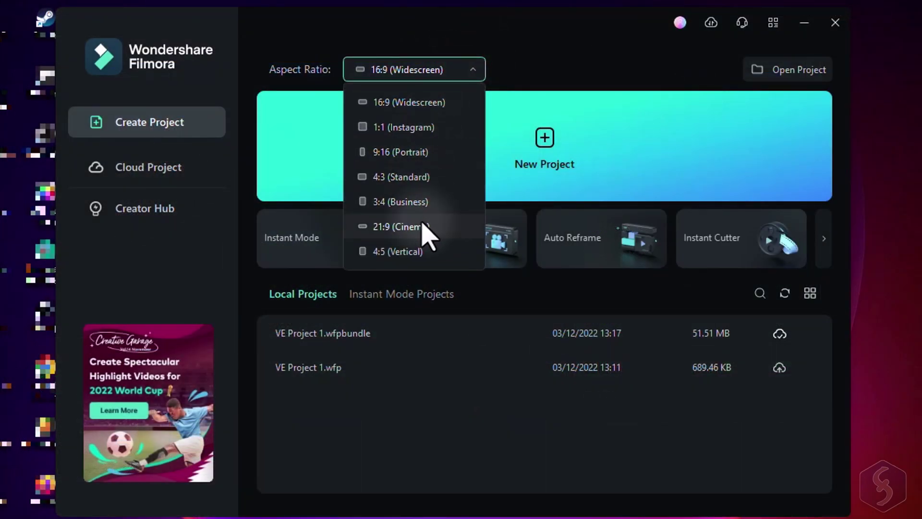
left_click(425, 103)
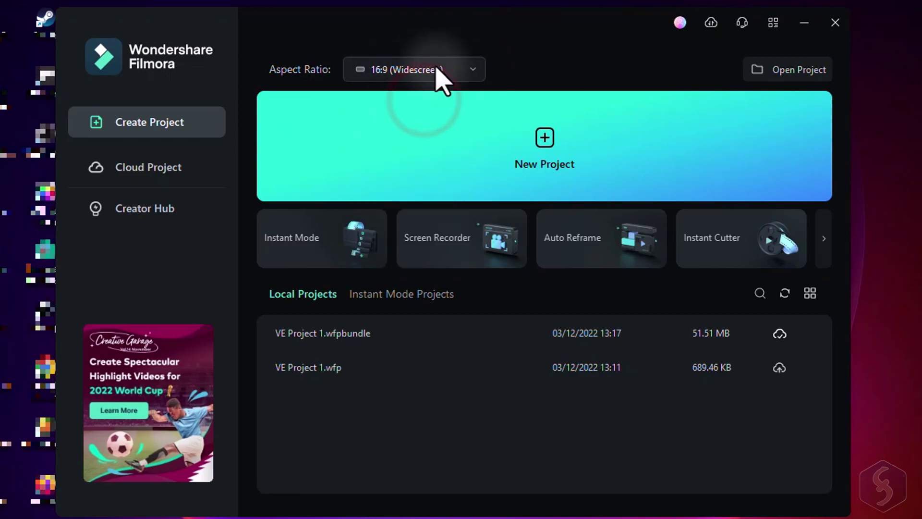
left_click(557, 154)
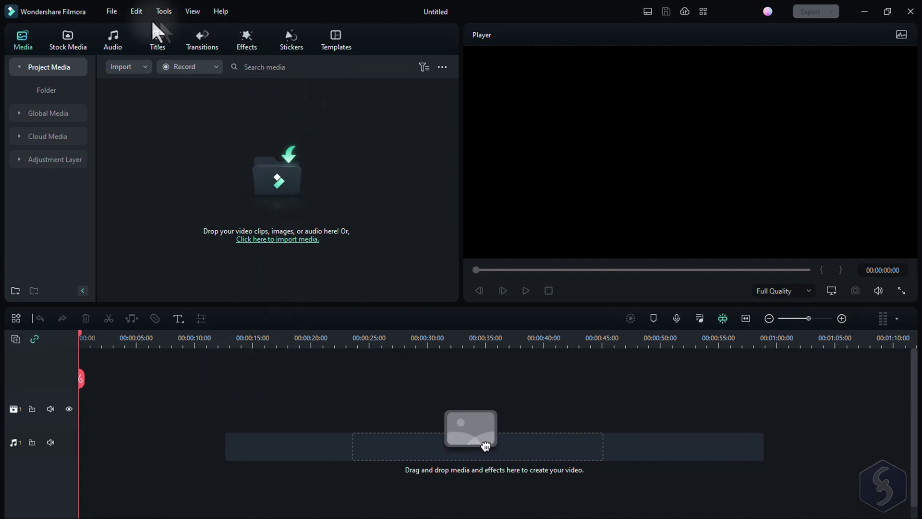
left_click(69, 36)
left_click(111, 39)
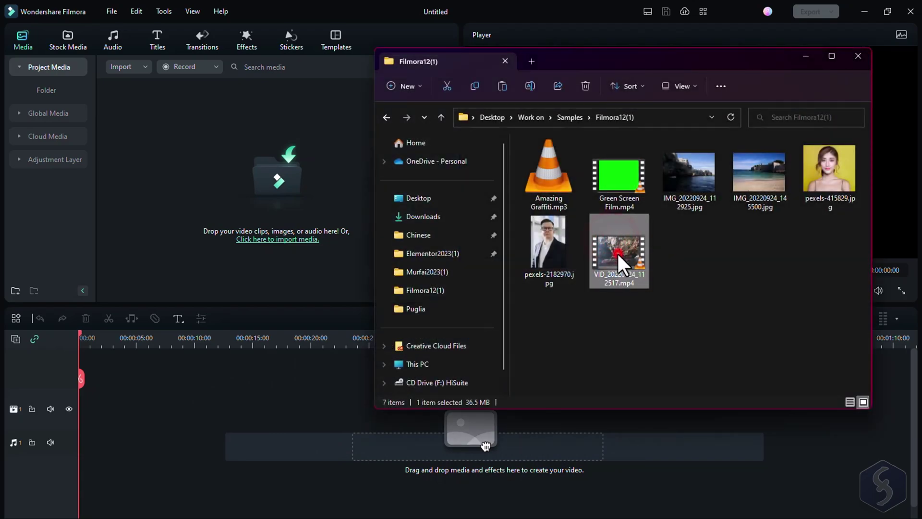
Add the VID_20220924_112517 clip matched to its frame rate, with Amazing Graffiti music beneath it
left_click_drag(616, 249, 101, 405)
left_click(345, 181)
left_click(394, 287)
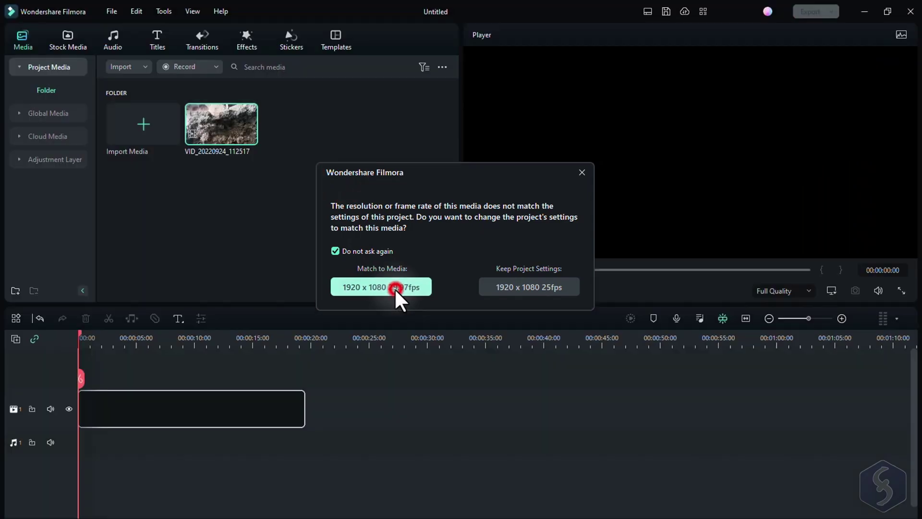
mouse_move(587, 144)
left_mouse_down()
mouse_move(319, 460)
mouse_move(373, 448)
left_mouse_up()
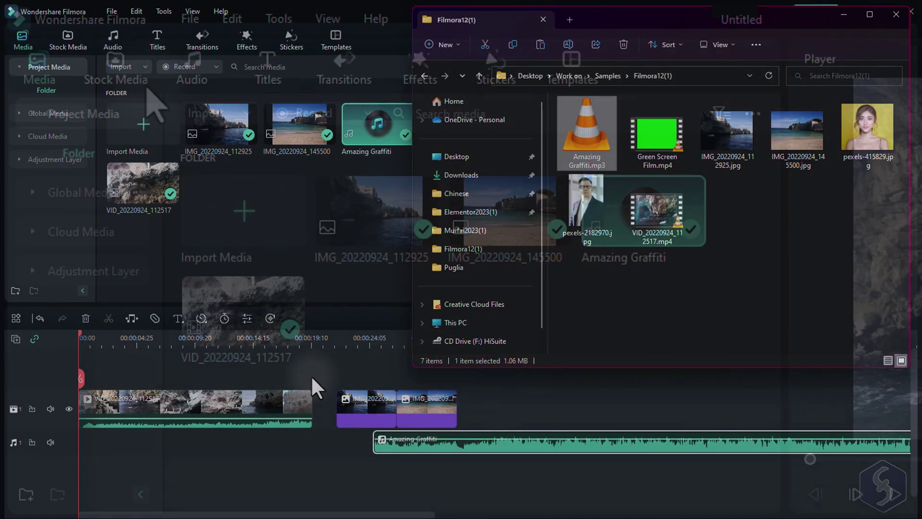
Browse Pexels videos and trending music, then return to Project Media with its folder tree toggled
left_click(68, 36)
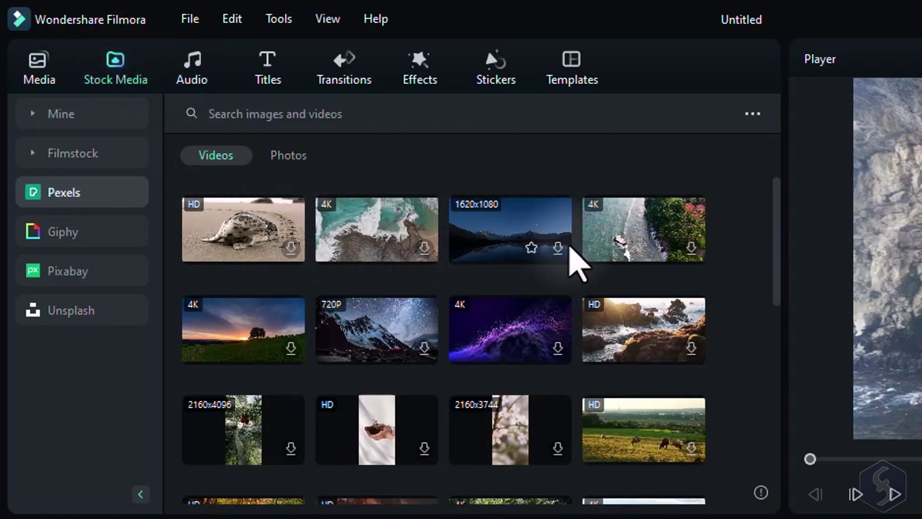
scroll(612, 274, "down", 2)
left_click(189, 69)
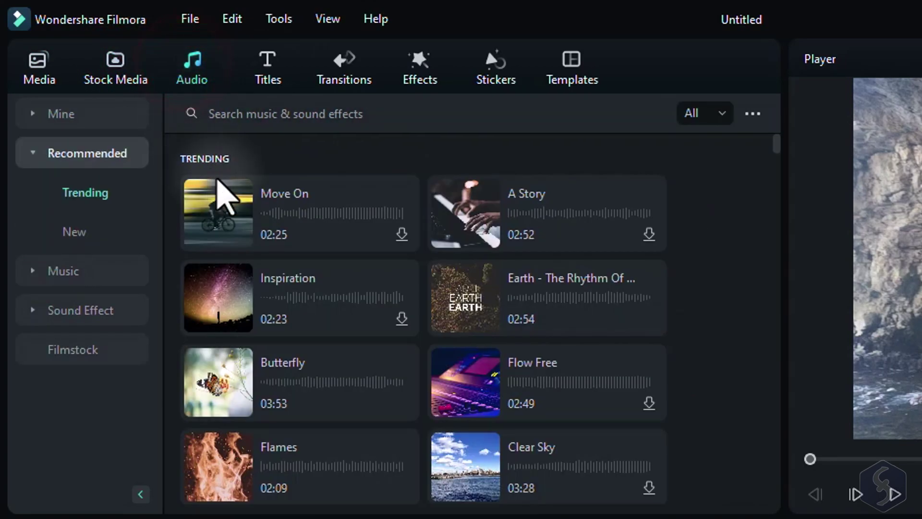
mouse_move(547, 297)
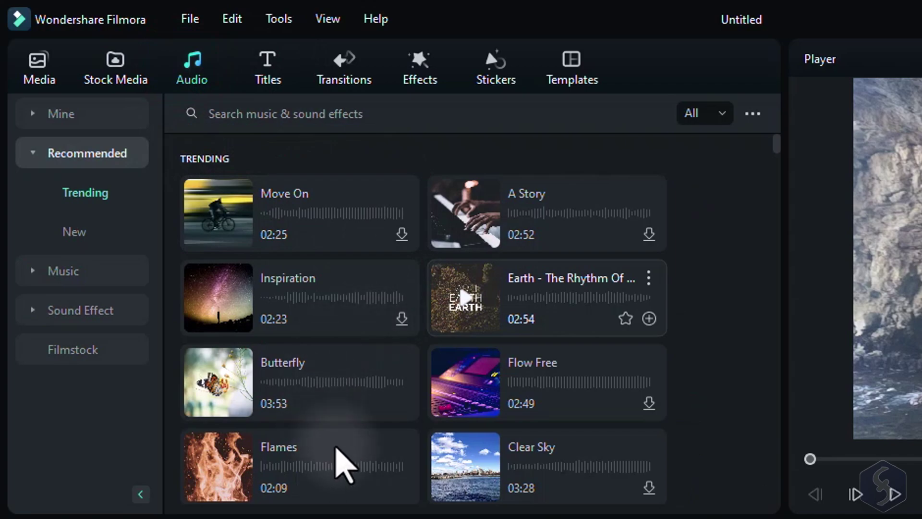
scroll(432, 476, "down", 3)
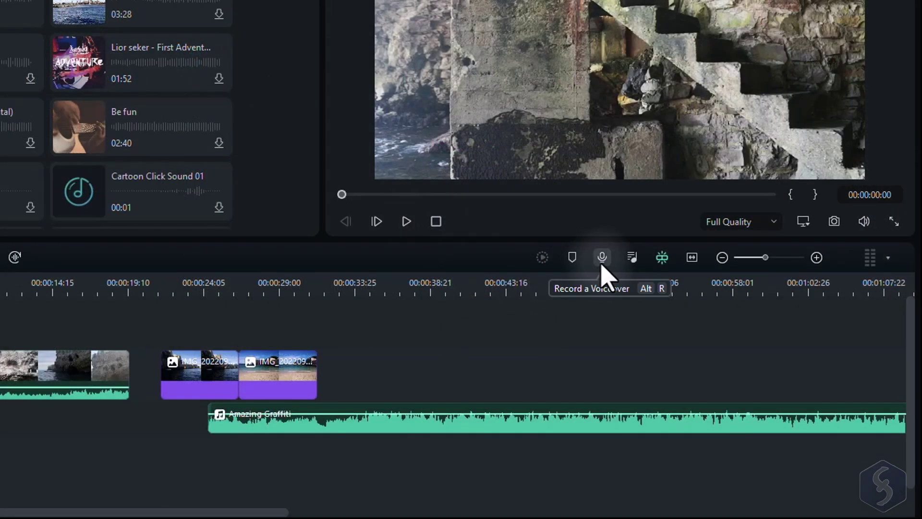
left_click(602, 260)
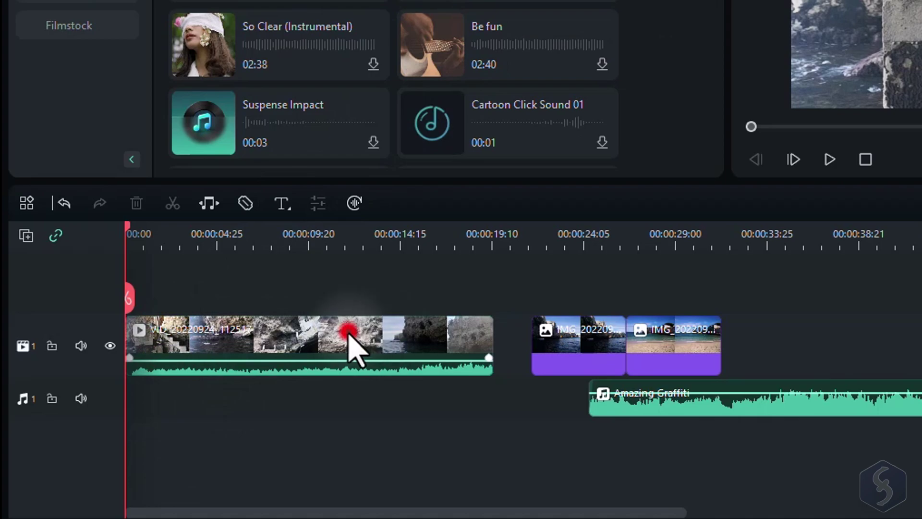
left_click(348, 339)
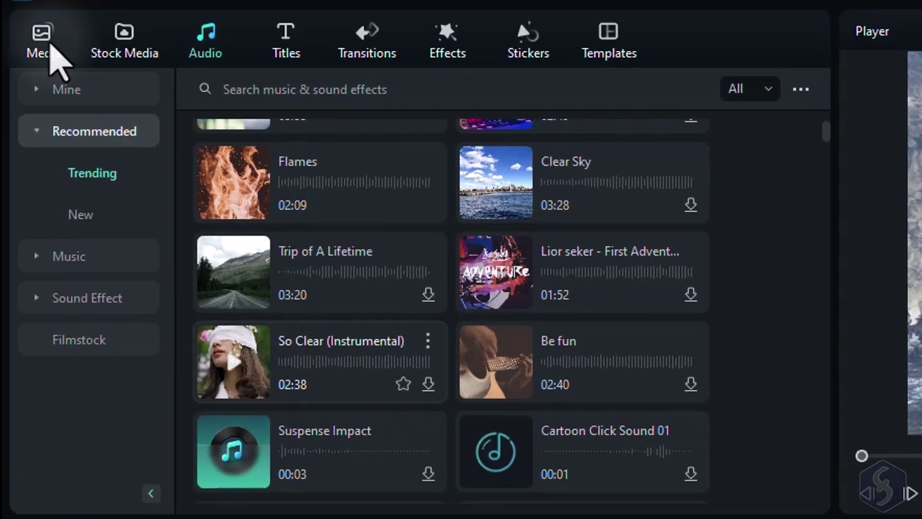
left_click(45, 36)
left_click(85, 90)
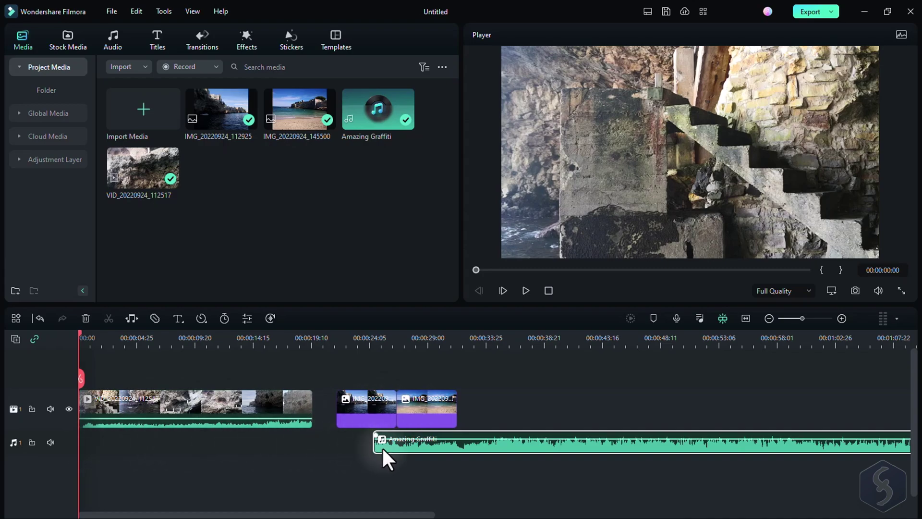
Move the playhead around 10-16 seconds, zoom the timeline and scrub back to about 13 seconds
left_click(208, 339)
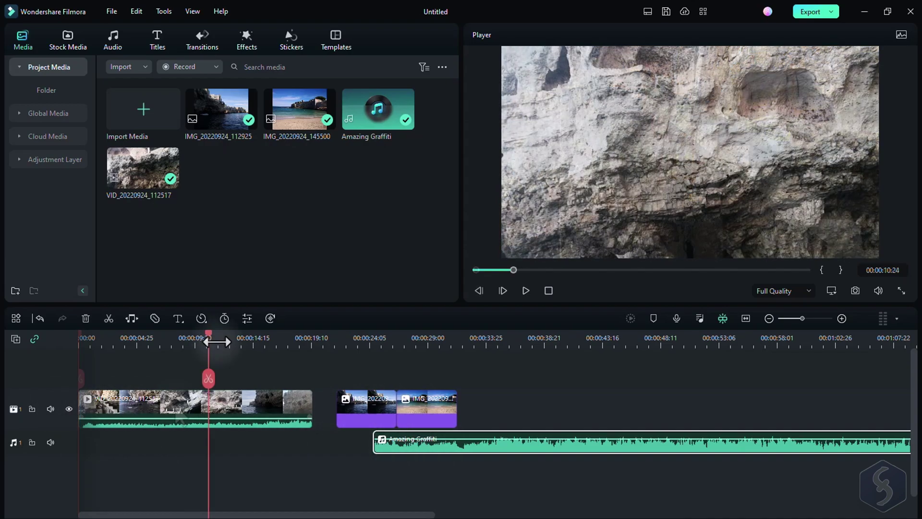
mouse_move(232, 343)
left_mouse_down()
mouse_move(396, 338)
mouse_move(293, 363)
left_mouse_up()
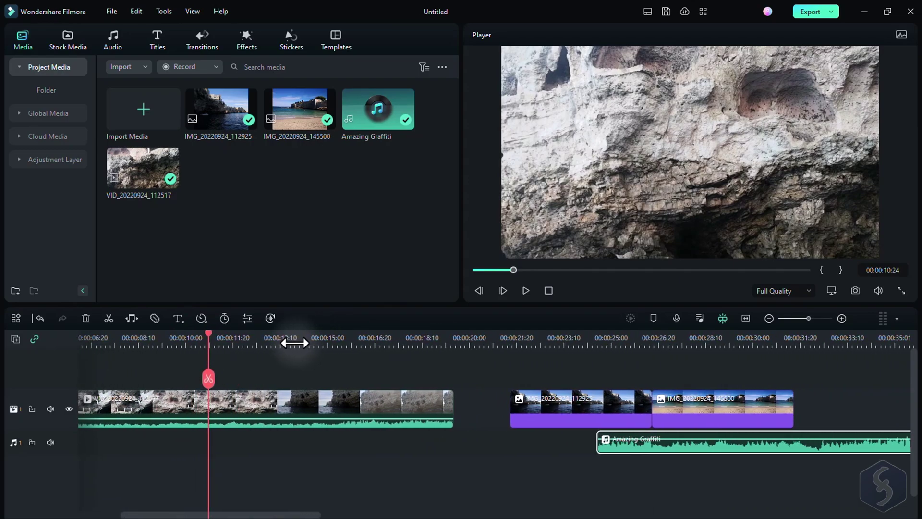
scroll(256, 368, "right", 2)
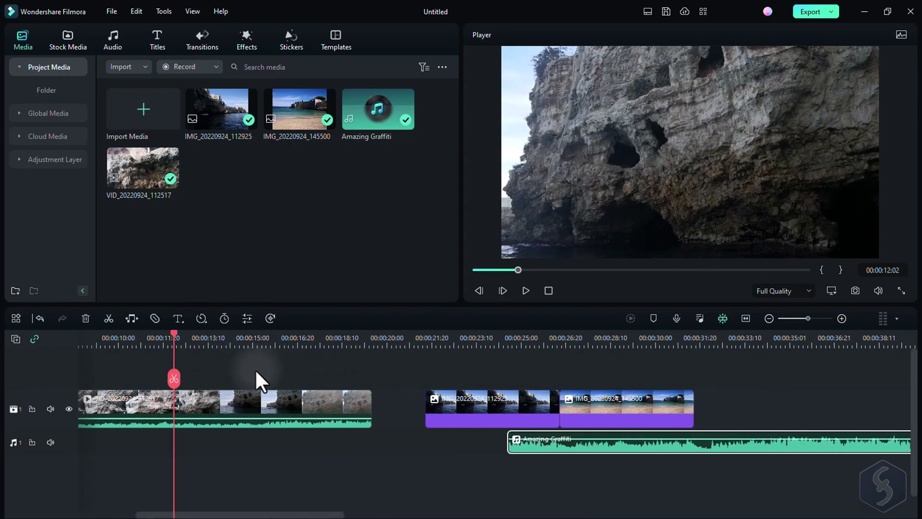
scroll(255, 369, "right", 2)
scroll(254, 369, "right", 2)
scroll(255, 368, "right", 2)
scroll(253, 369, "right", 2)
scroll(259, 370, "left", 1)
scroll(259, 369, "left", 4)
scroll(260, 370, "left", 4)
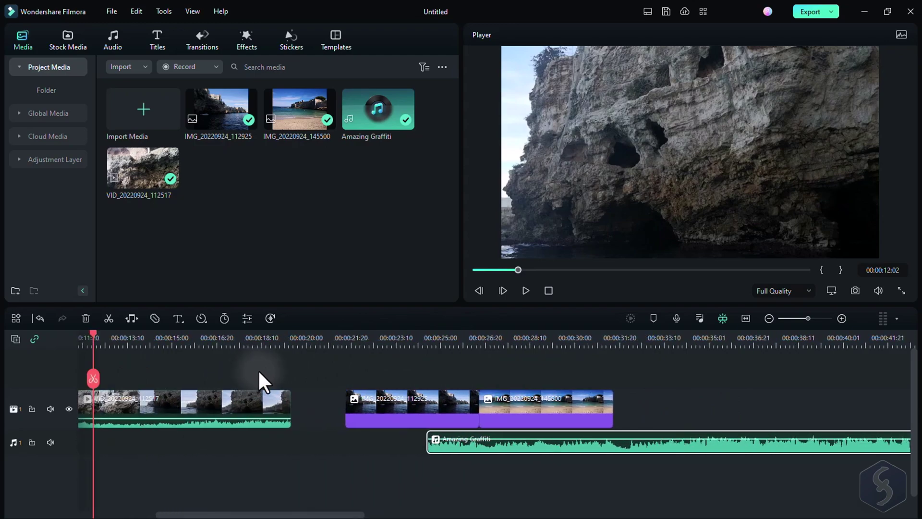
scroll(258, 369, "left", 5)
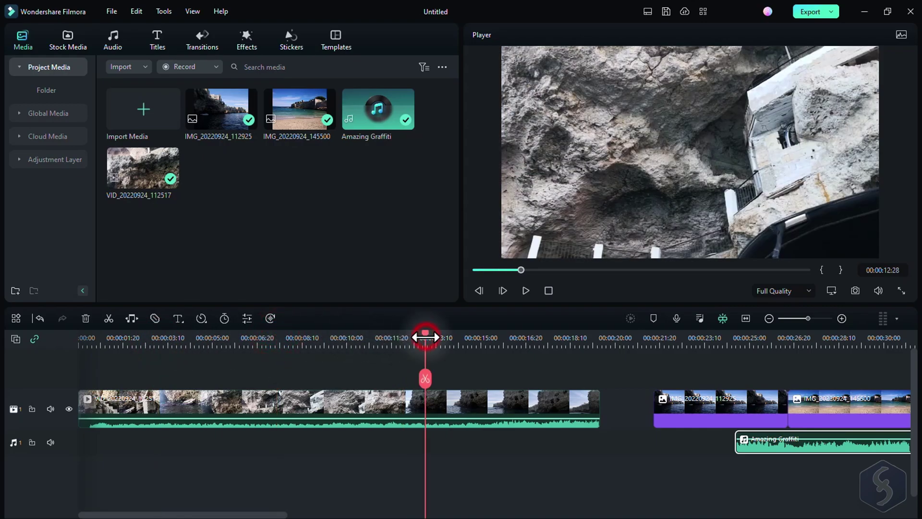
left_click(527, 335)
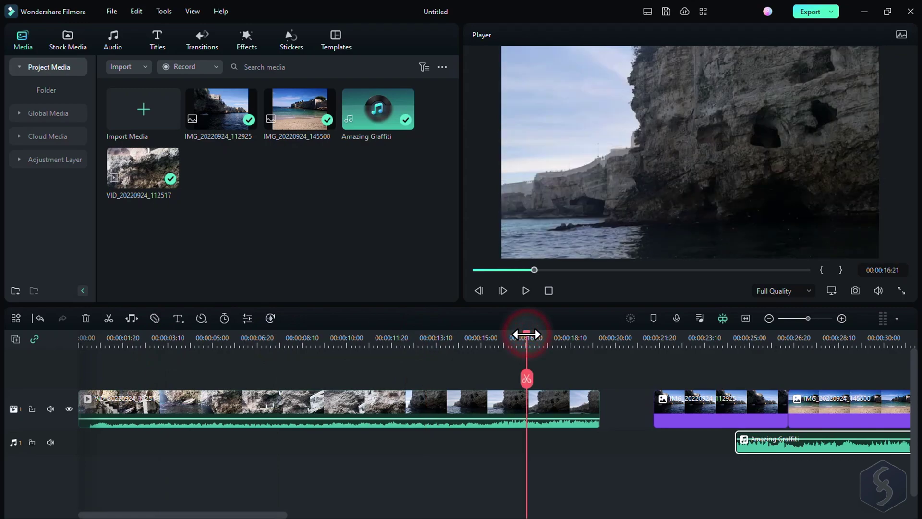
left_click_drag(527, 337, 190, 340)
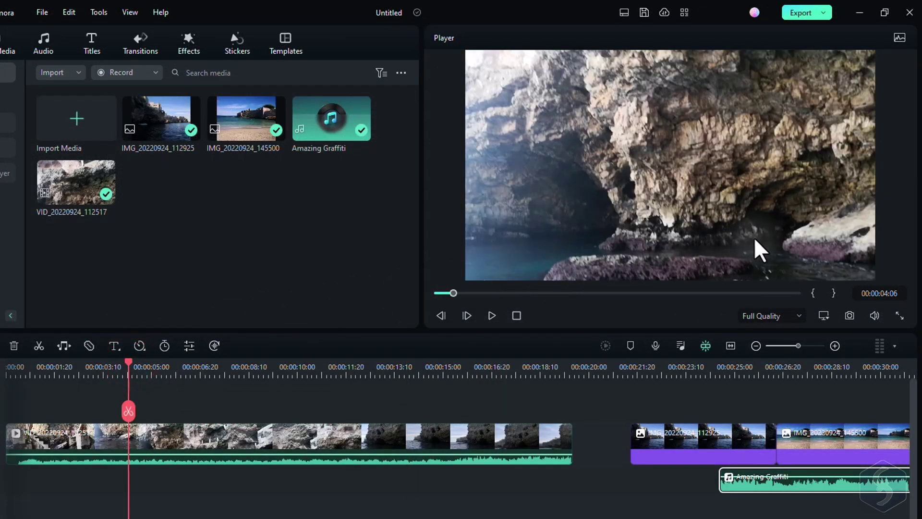
Play the project in the preview, then bring up the Full Quality preview choices
left_click(493, 315)
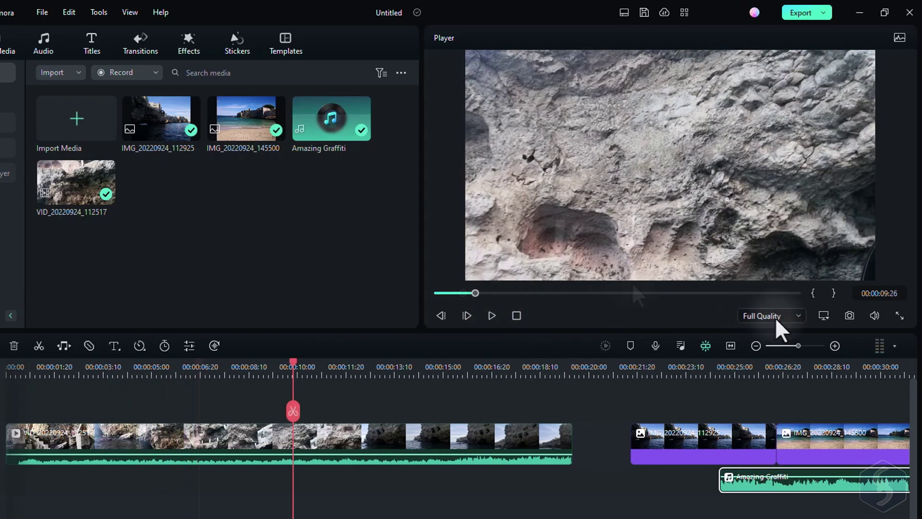
left_click(775, 317)
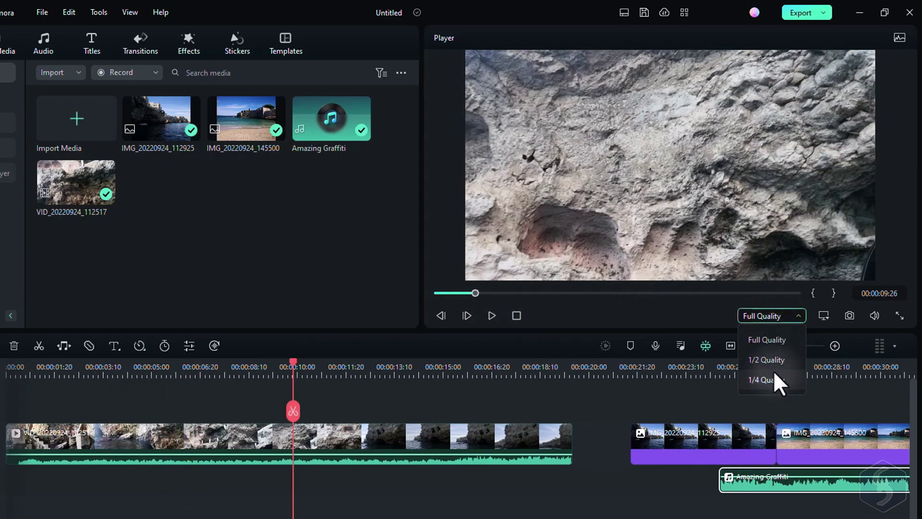
left_click(788, 338)
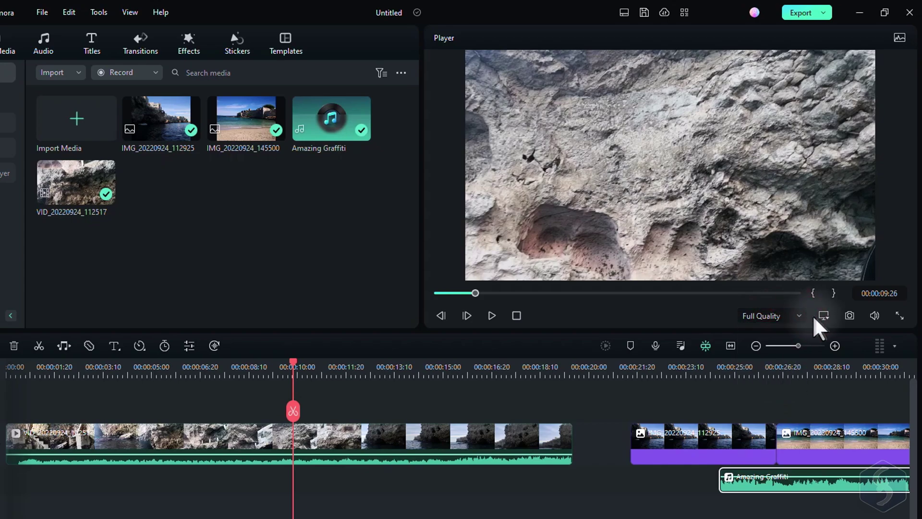
left_click(823, 315)
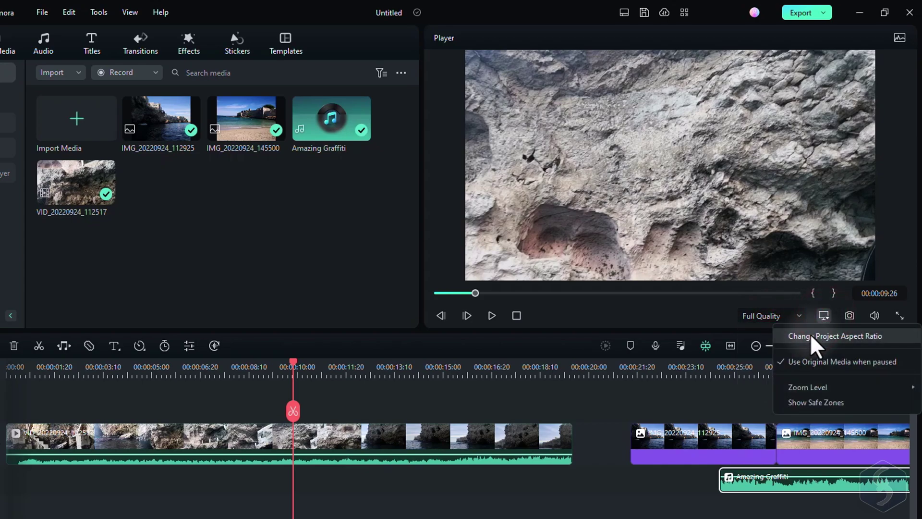
left_click(838, 335)
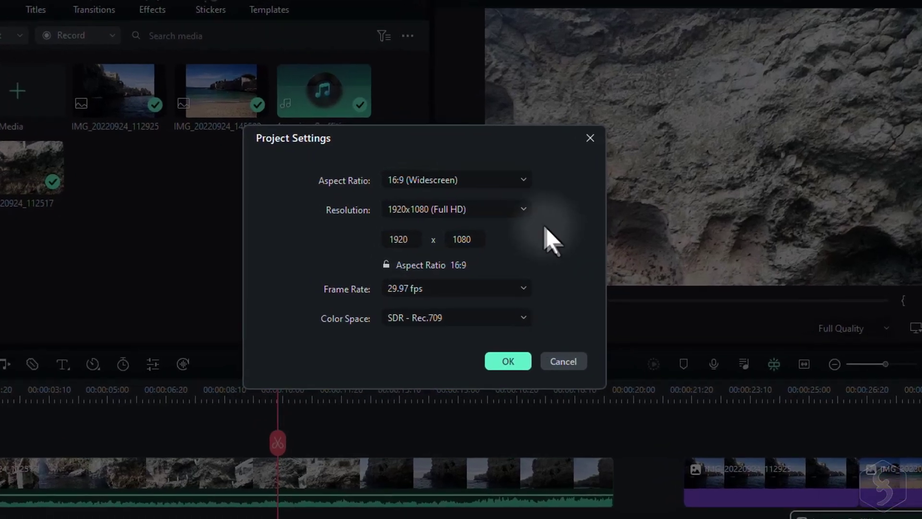
left_click(474, 192)
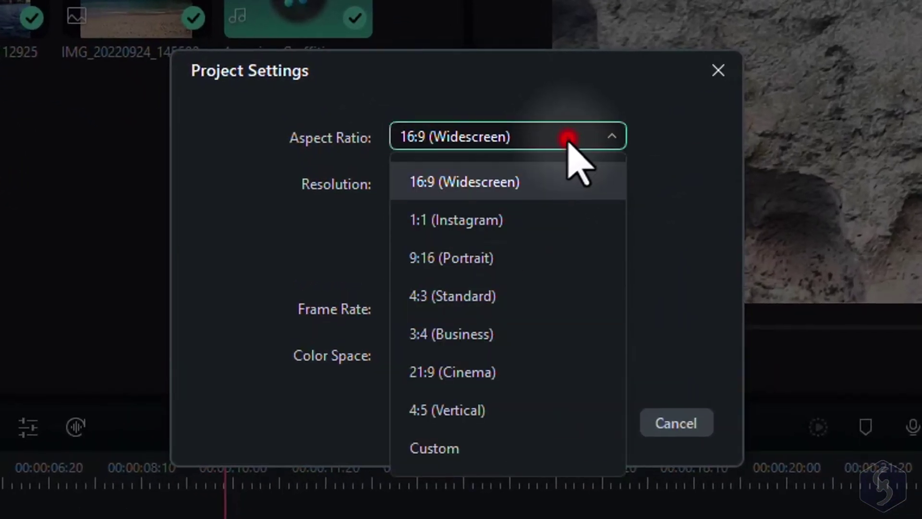
left_click(616, 137)
left_click(614, 182)
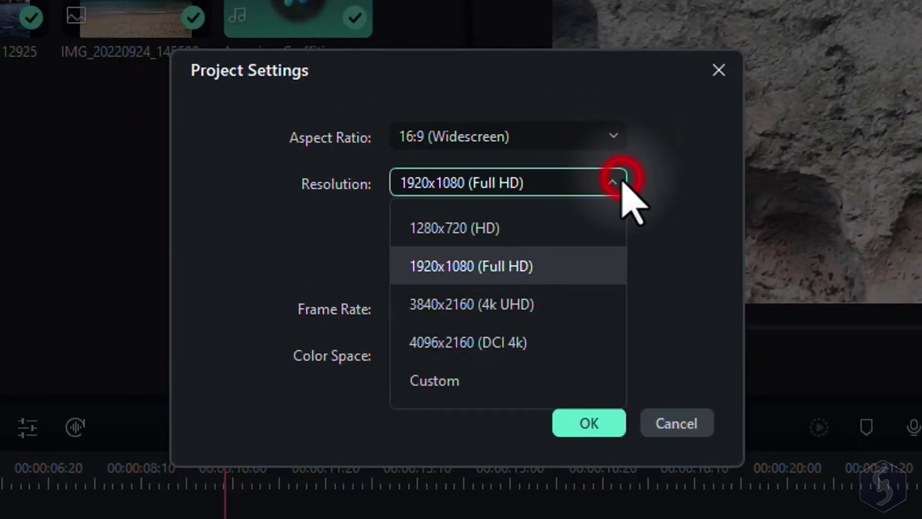
left_click(669, 213)
left_click(436, 231)
left_click(537, 231)
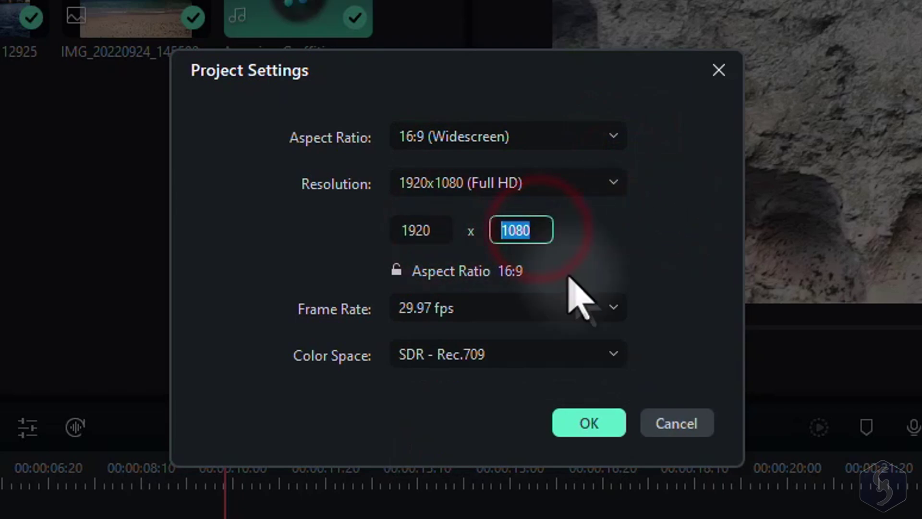
left_click(618, 306)
left_click(702, 324)
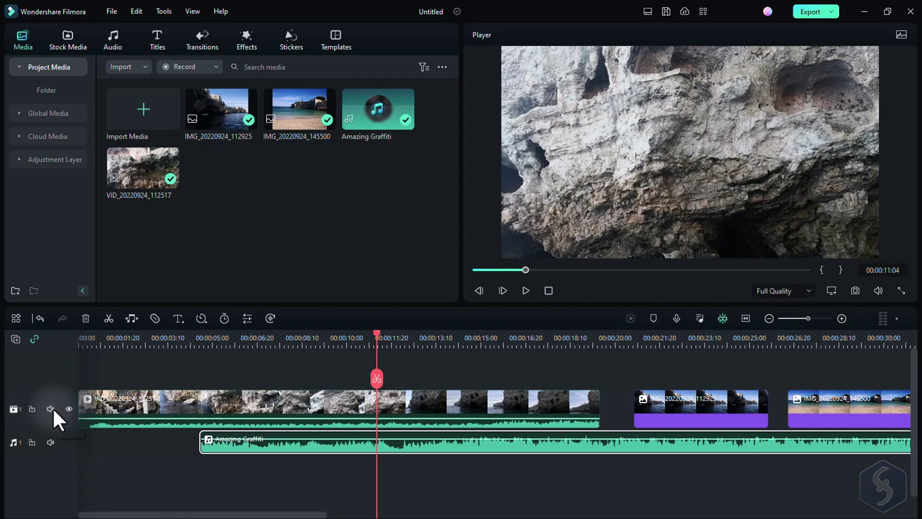
Lock and mute the main video track, then play and pause to hear the muted result
mouse_move(131, 401)
left_mouse_down()
mouse_move(166, 407)
mouse_move(134, 407)
left_mouse_up()
left_click(33, 411)
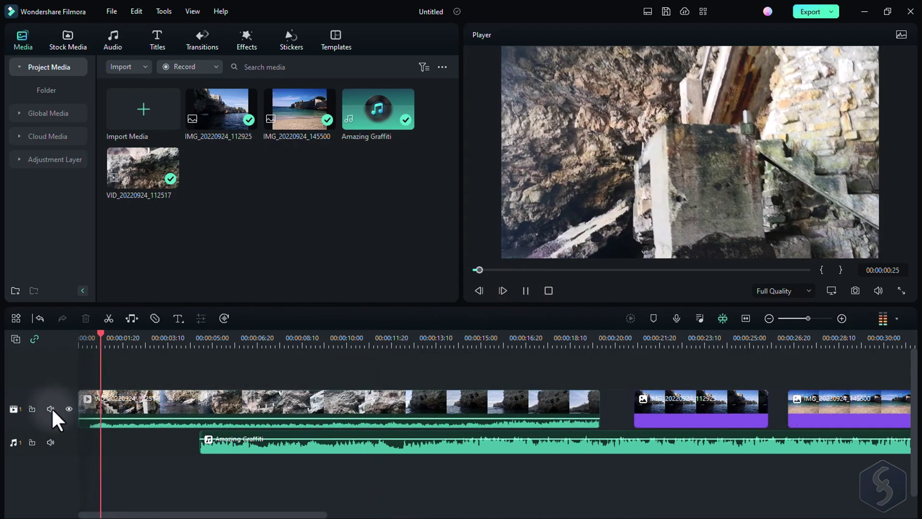
left_click(52, 412)
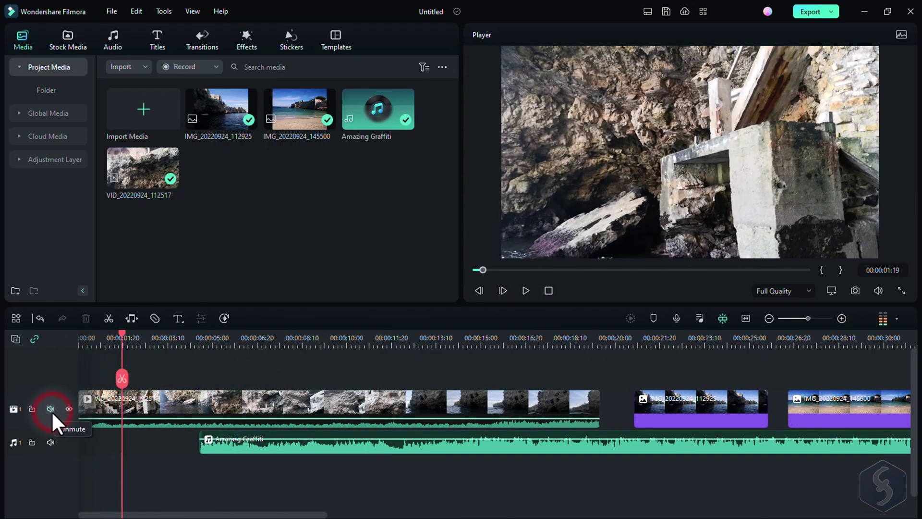
left_click(524, 290)
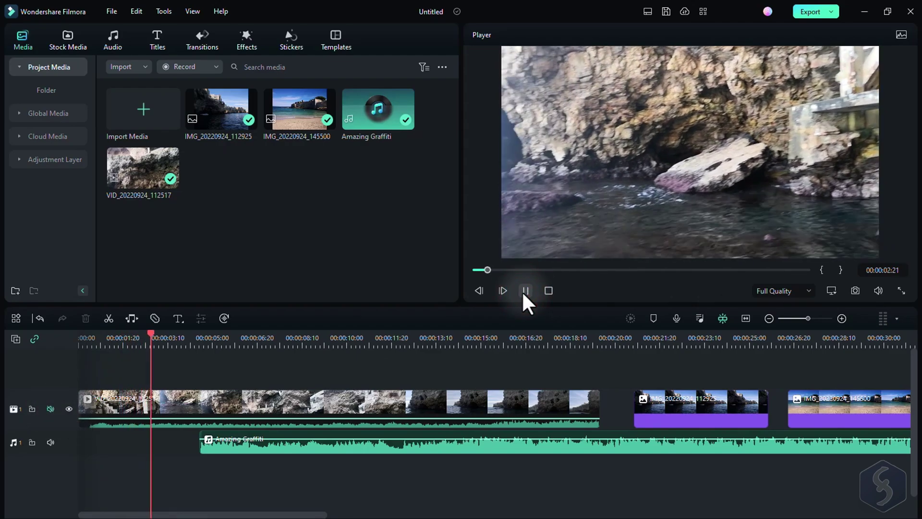
left_click(525, 290)
Hide the main video track from the preview and show it again
left_click(69, 409)
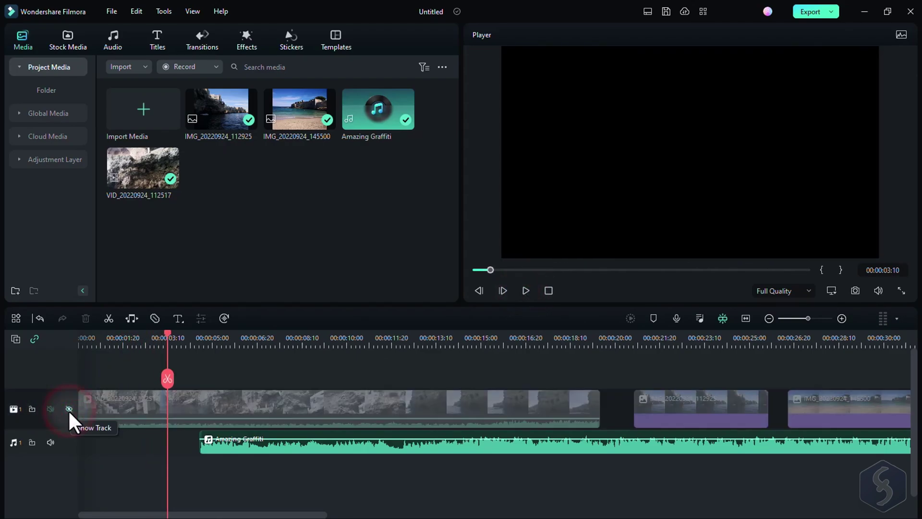
left_click(68, 409)
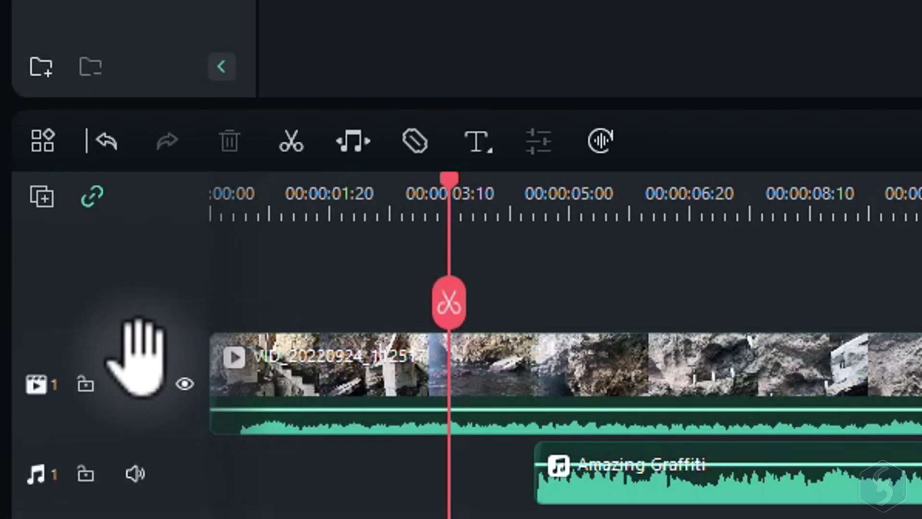
Shift the cave video slightly right and move the first image onto a new upper track 2
right_click(136, 353)
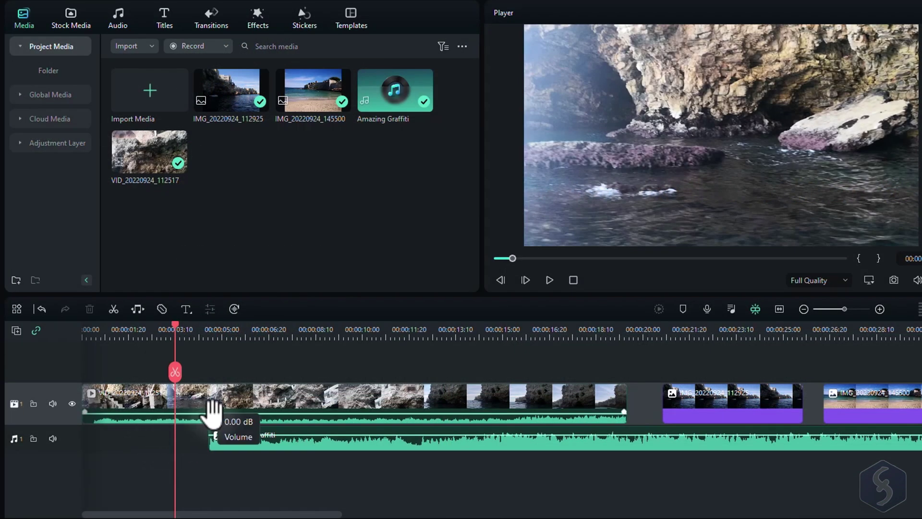
left_click(220, 397)
left_click(700, 404)
left_click_drag(195, 406, 218, 402)
left_click_drag(700, 401, 243, 379)
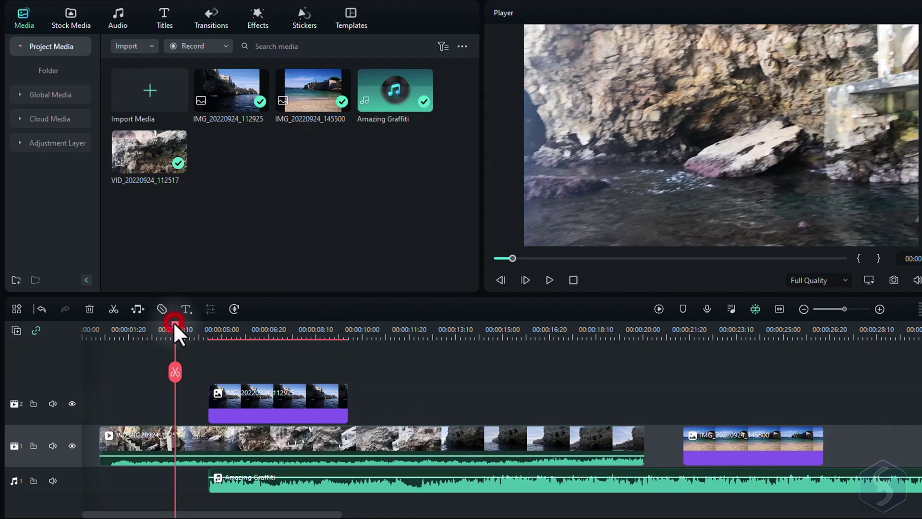
Scrub over the overlap, toggle track 2 visibility and undo, then move the cave video further right
mouse_move(173, 322)
left_mouse_down()
mouse_move(266, 342)
mouse_move(192, 333)
mouse_move(231, 340)
left_mouse_up()
left_click(72, 404)
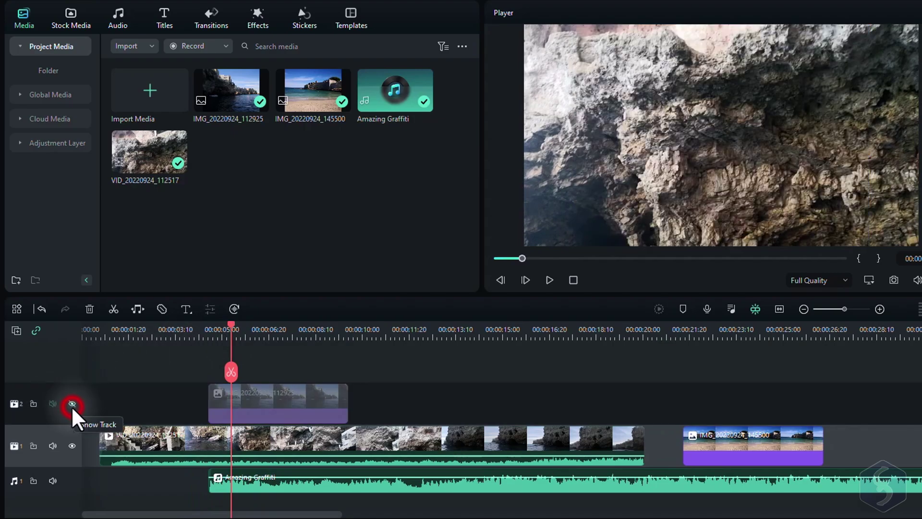
key("ctrl+z")
mouse_move(282, 439)
left_mouse_down()
mouse_move(338, 437)
mouse_move(291, 435)
mouse_move(320, 440)
mouse_move(311, 441)
left_mouse_up()
Detach the cave video's audio onto its own track and select the new audio clip
right_click(454, 431)
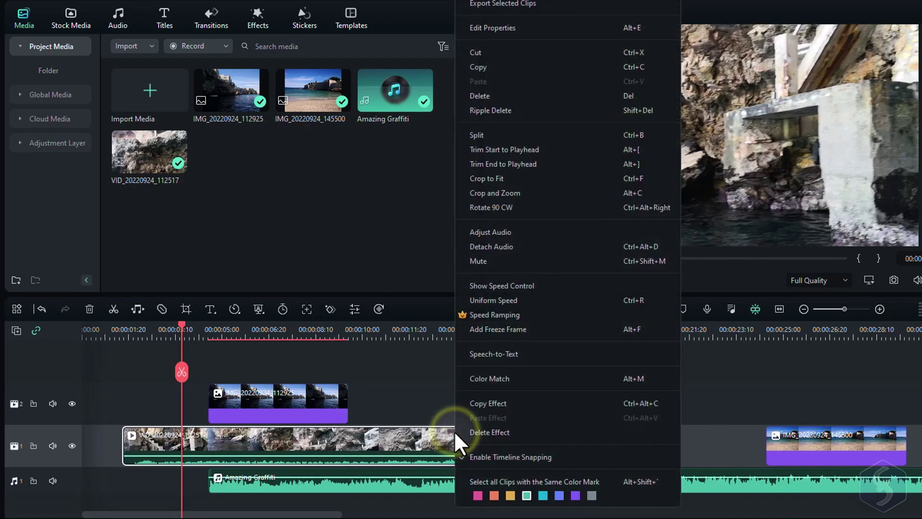
left_click(503, 246)
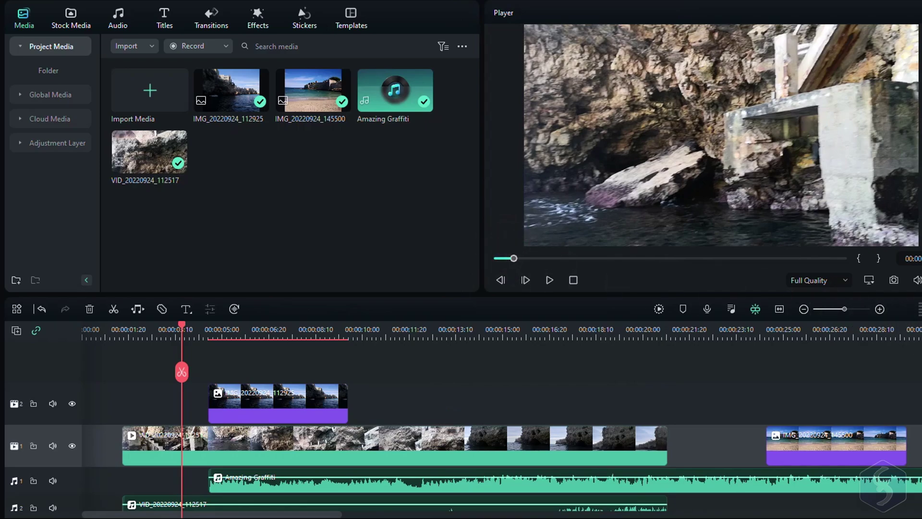
scroll(461, 433, "down", 2)
left_click(297, 455)
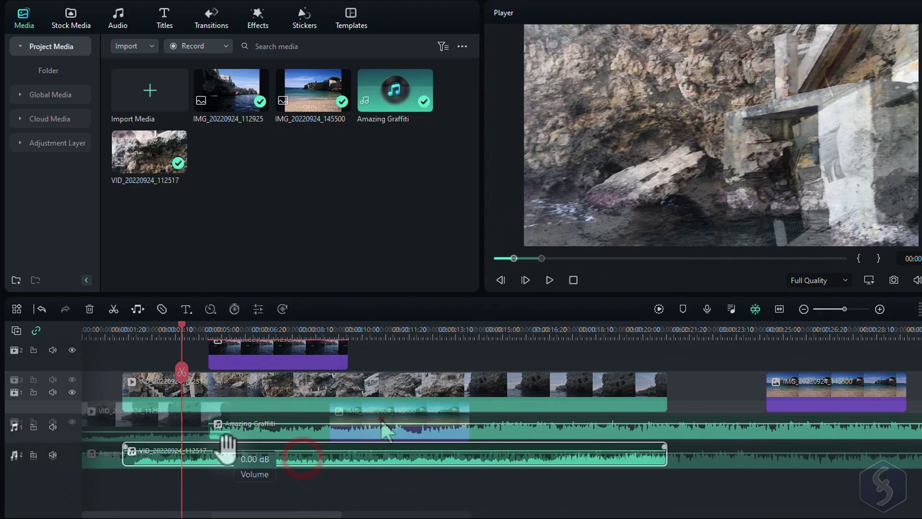
Delete the IMG_20220924_145500 clip and paste a copy at a later playhead position
left_click(379, 421)
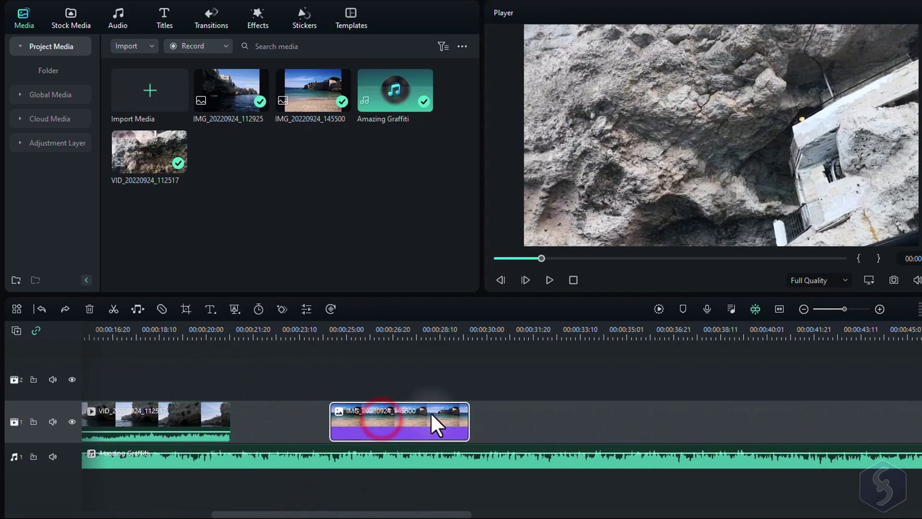
key("Delete")
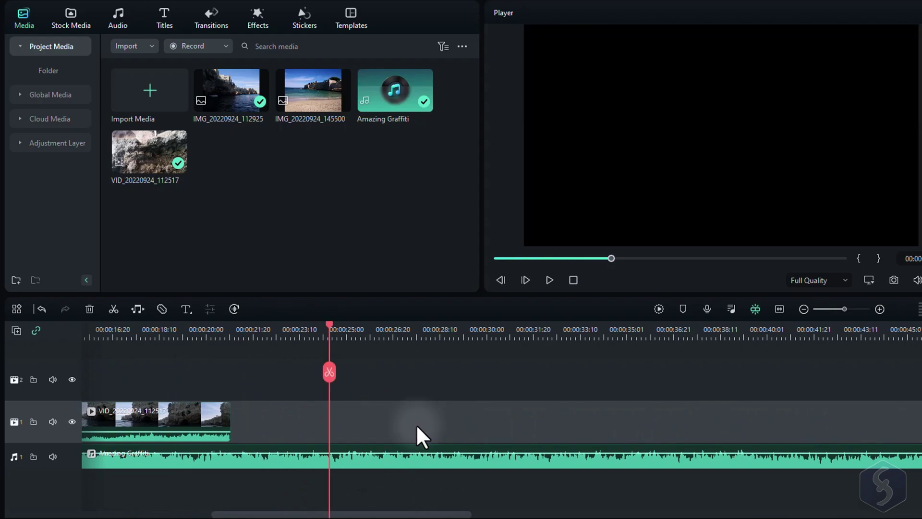
left_click(427, 330)
key("ctrl+v")
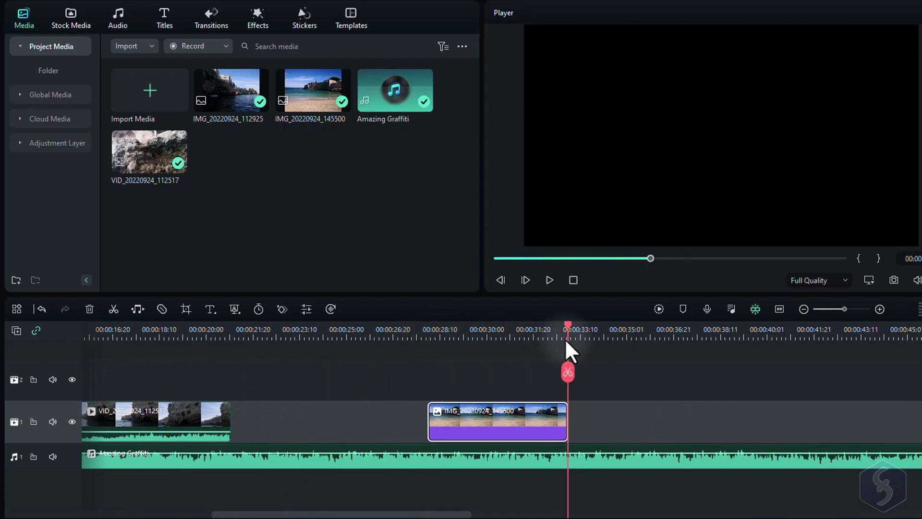
left_click(604, 329)
Paste further copies of the beach image clip, then undo back to one copy
key("ctrl+v")
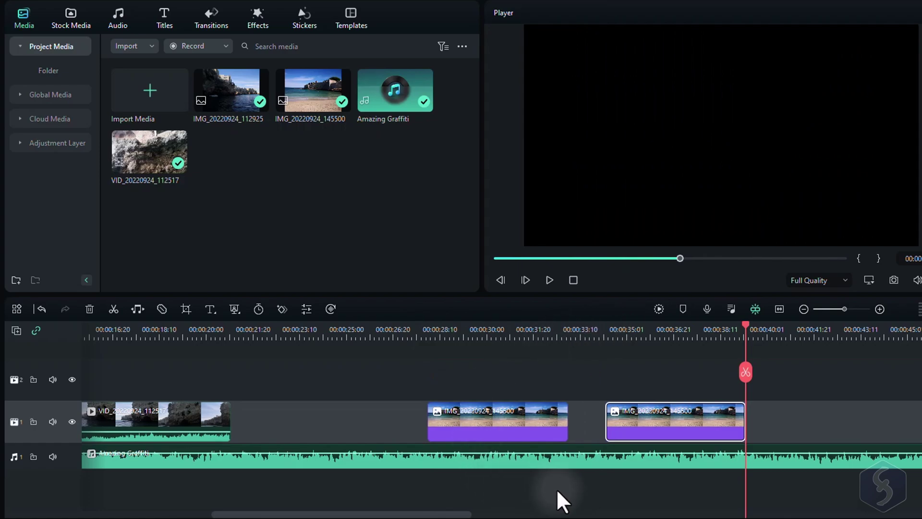
left_click(494, 425)
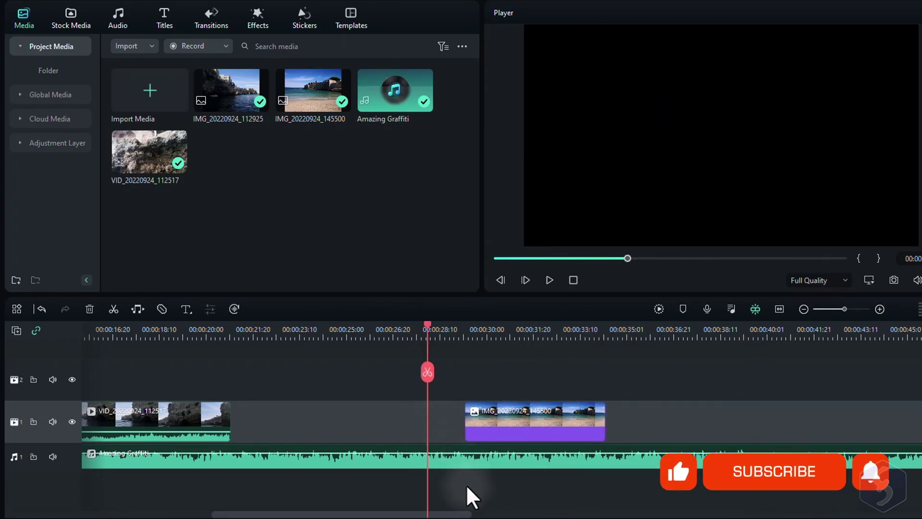
key("ctrl+v")
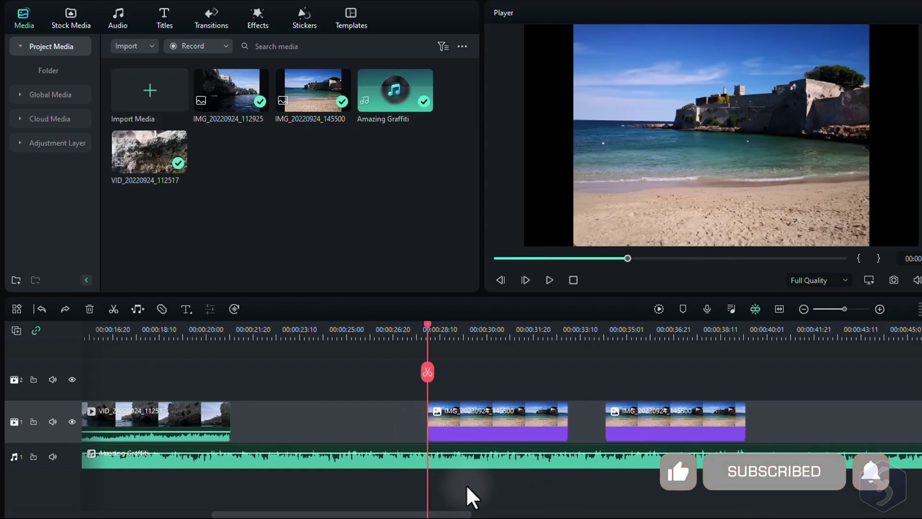
key("ctrl+z")
key("ctrl+z")
key("ctrl+z")
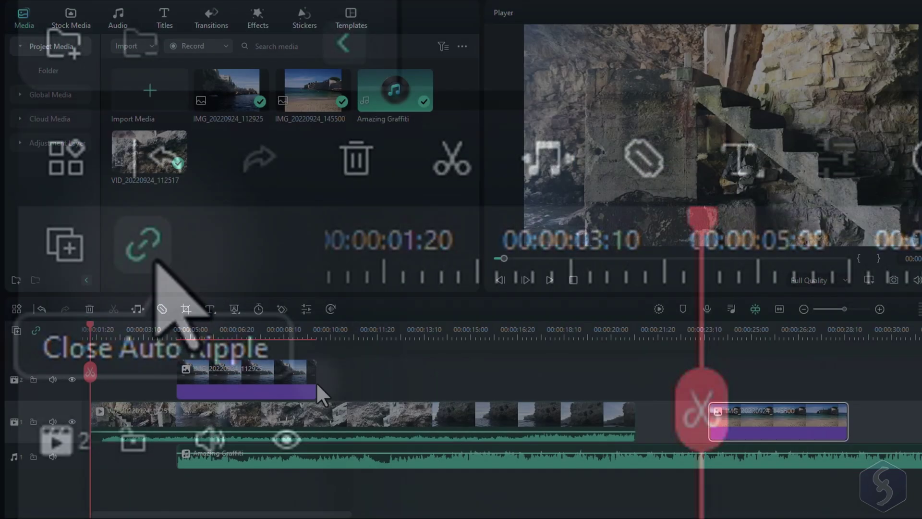
Delete the overlay image with ripple on, undo, turn Auto Ripple off and delete it leaving a gap
left_click(270, 379)
key("Delete")
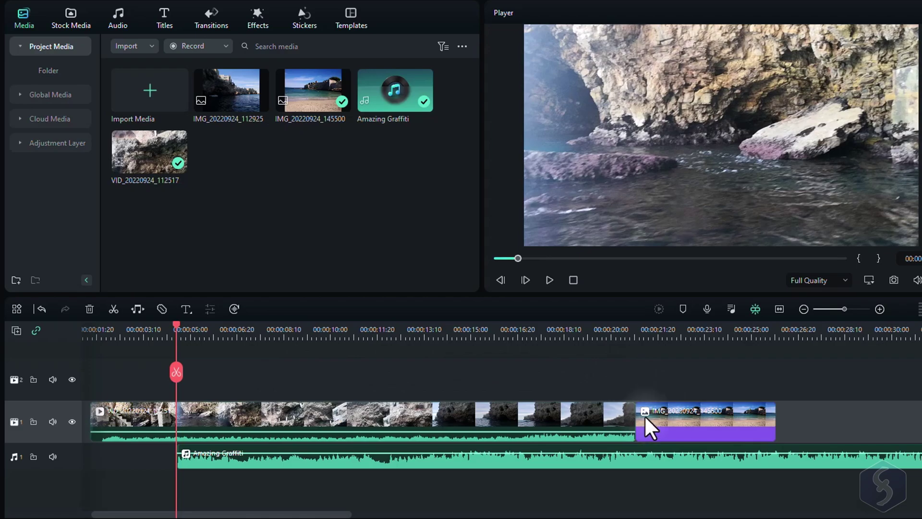
key("ctrl+z")
key("ctrl+z")
left_click(35, 331)
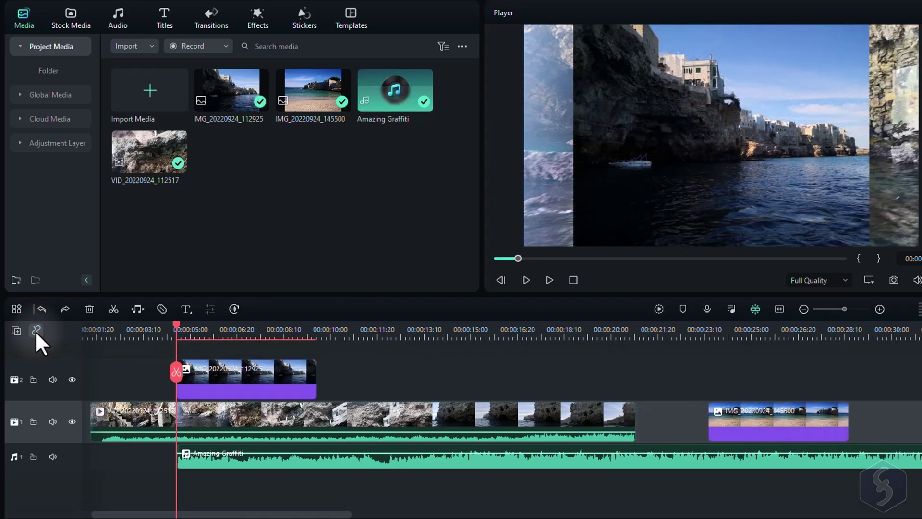
key("Delete")
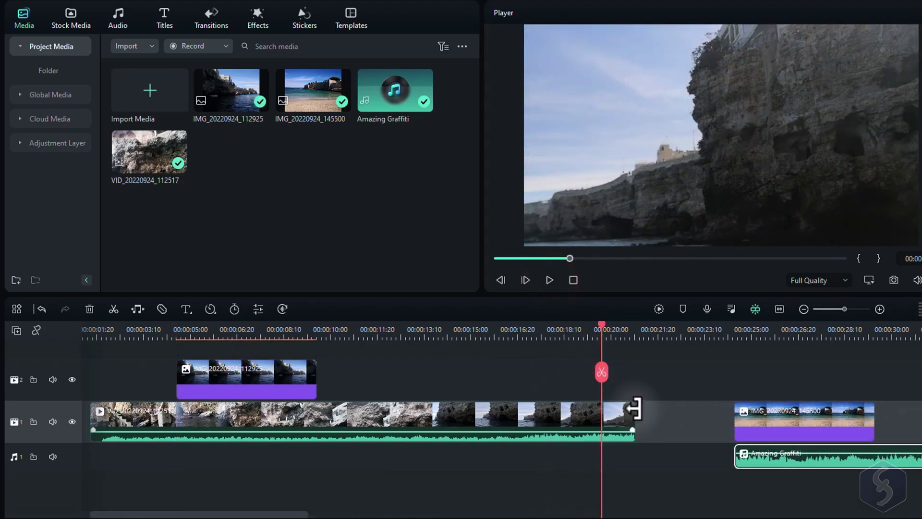
Trim the cliff video's end shorter, play it back from 13 seconds, then undo the trim
left_click_drag(634, 414, 473, 417)
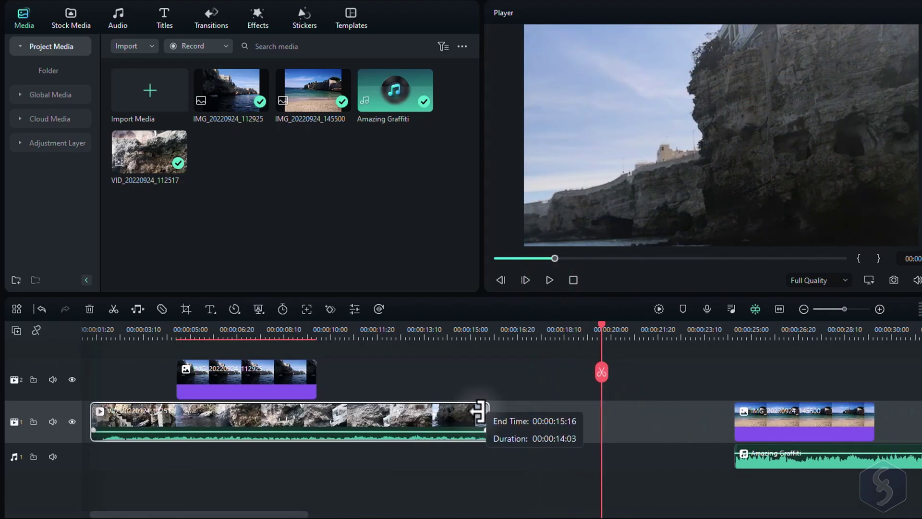
left_click(435, 330)
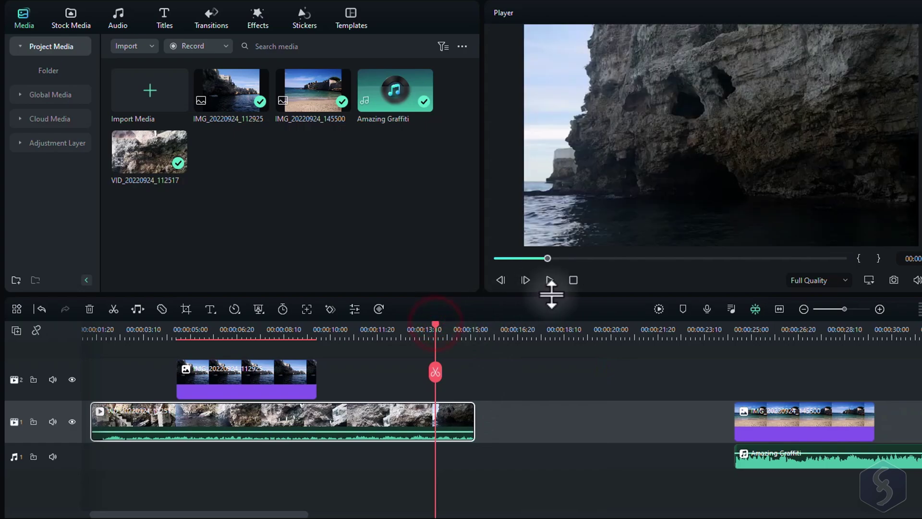
left_click(552, 280)
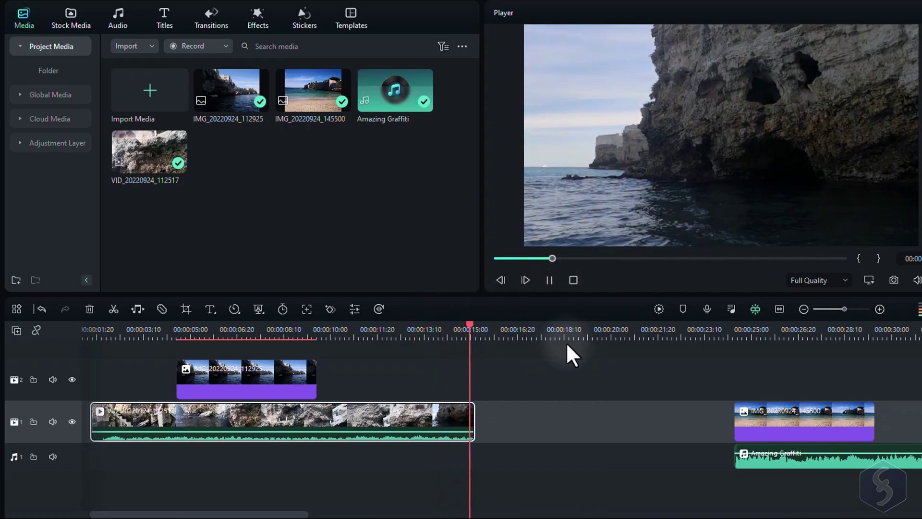
key("ctrl+z")
left_click(549, 280)
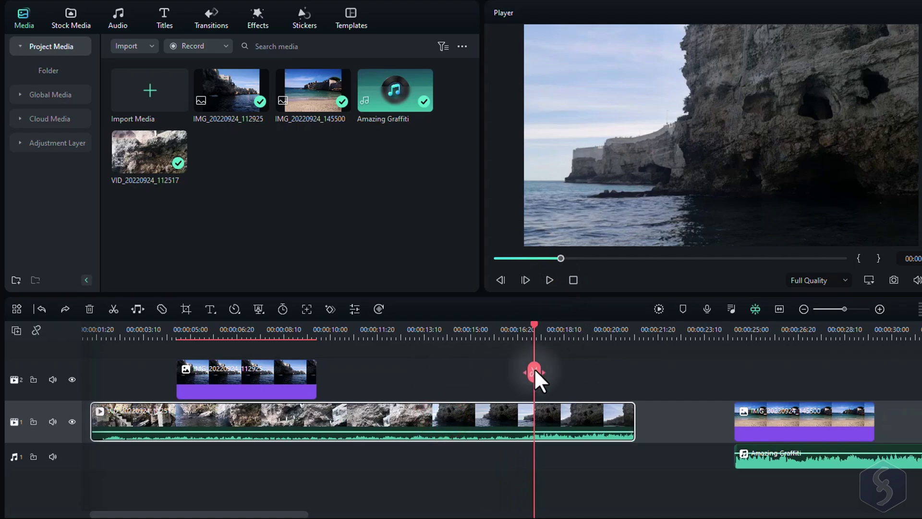
Split the cliff video at 00:00:13:10 and drag the right-hand piece right, leaving a gap
left_click(432, 329)
left_click(431, 378)
left_click(479, 417)
left_click_drag(488, 417, 511, 418)
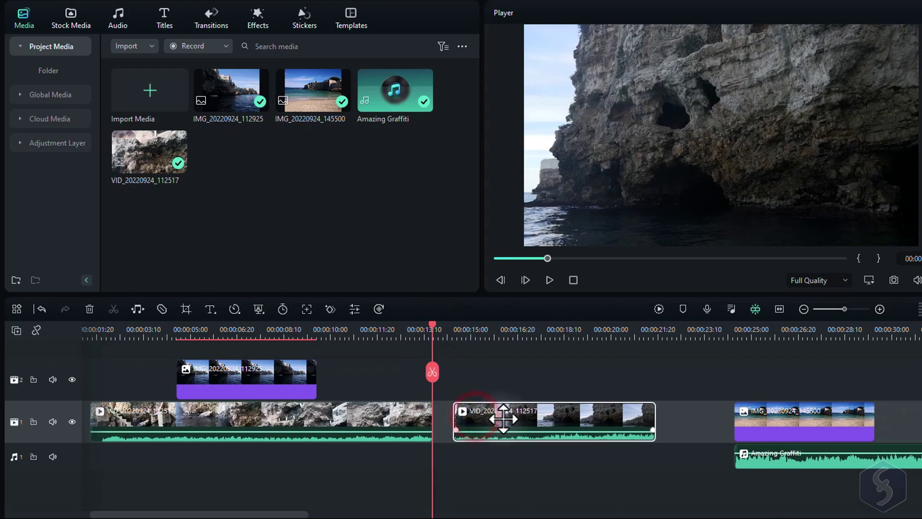
left_click(413, 417)
left_click(521, 420)
Undo the clip move and review each timeline clip's settings, ending on the overlay image
key("ctrl+z")
left_click(278, 373)
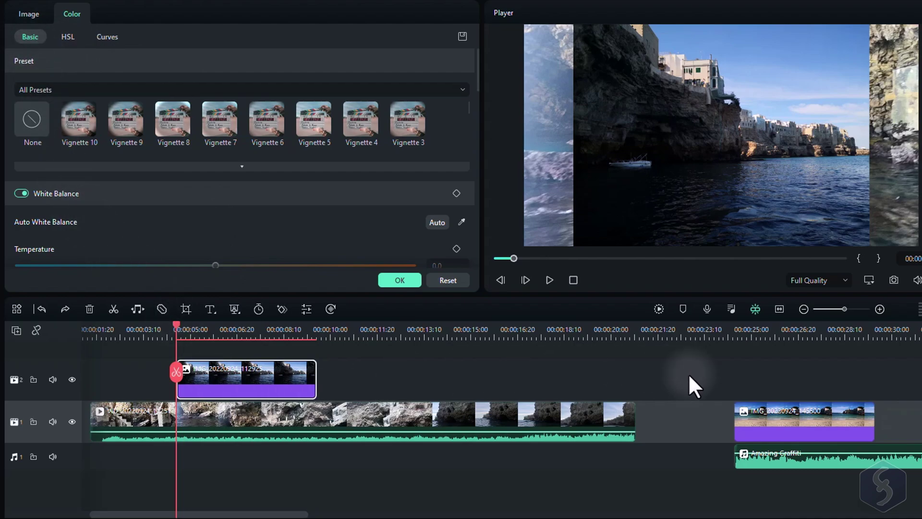
left_click(359, 418)
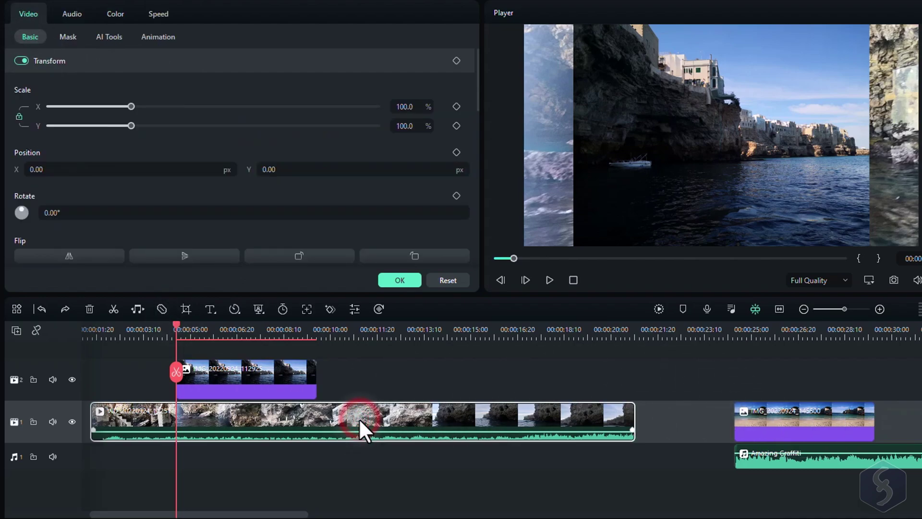
left_click(781, 463)
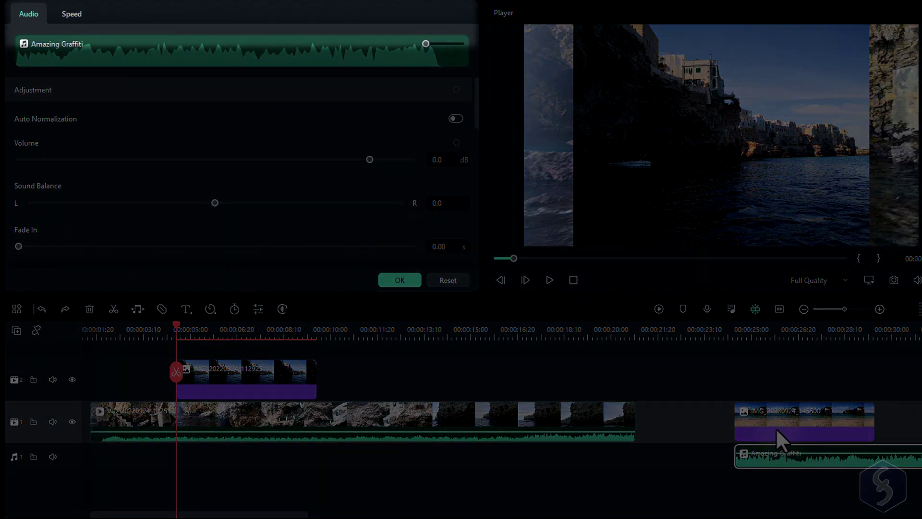
left_click(776, 425)
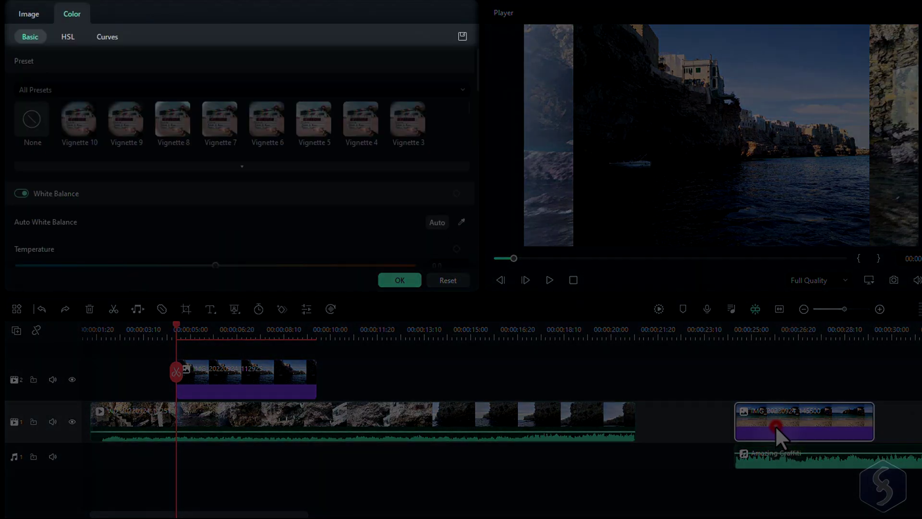
left_click(280, 380)
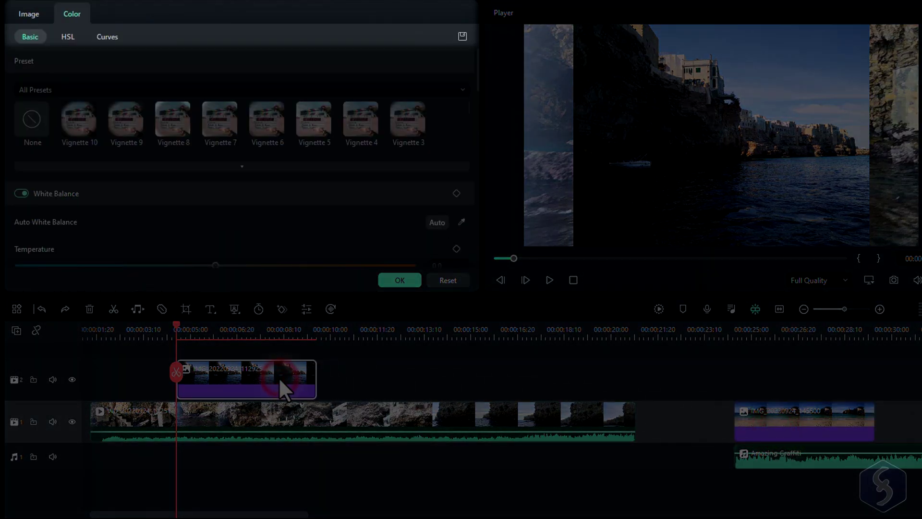
left_click(291, 413)
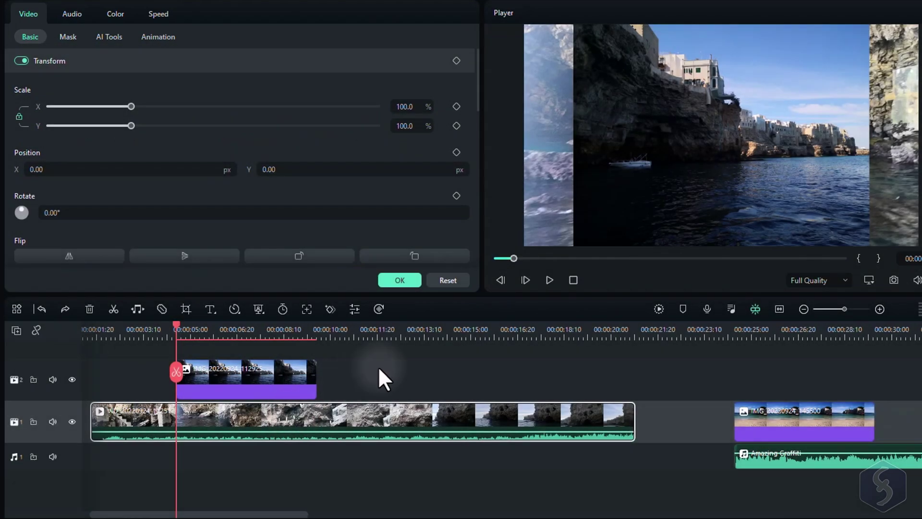
Scale the overlay image up to 120%
left_click_drag(132, 107, 142, 106)
type("12")
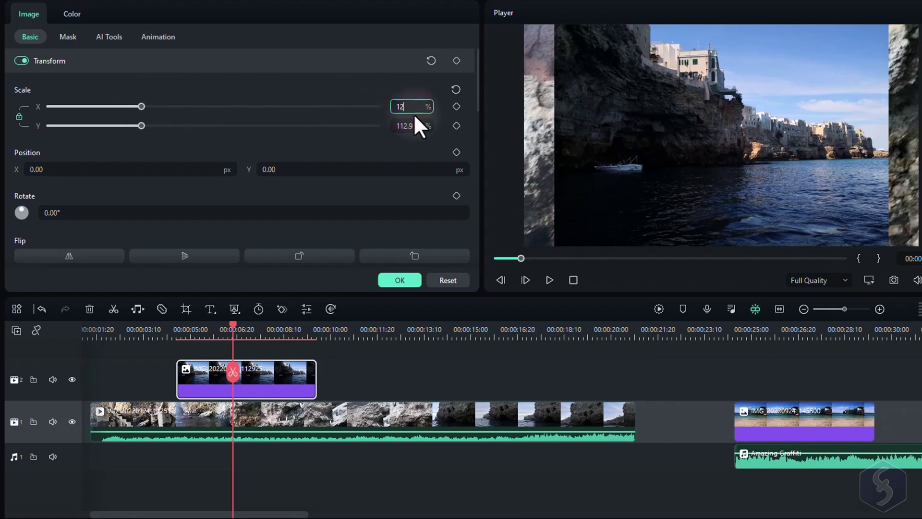
type("0")
key("Return")
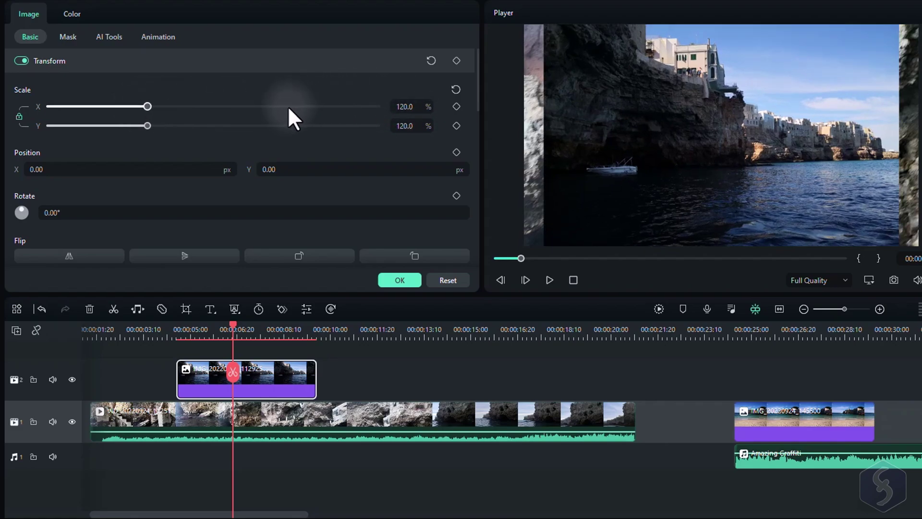
Compare the overlay with Transform off and on, then enlarge it to 135.1%
left_click(22, 61)
left_click(21, 60)
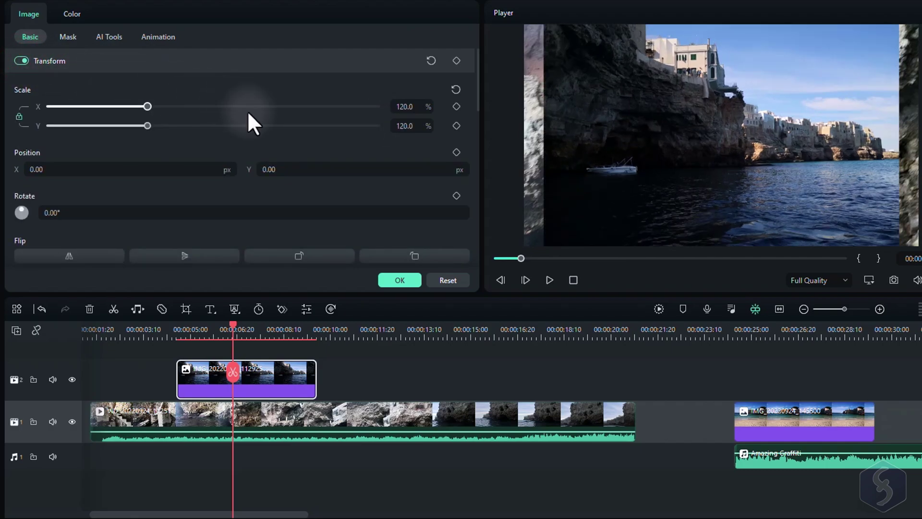
left_click(287, 373)
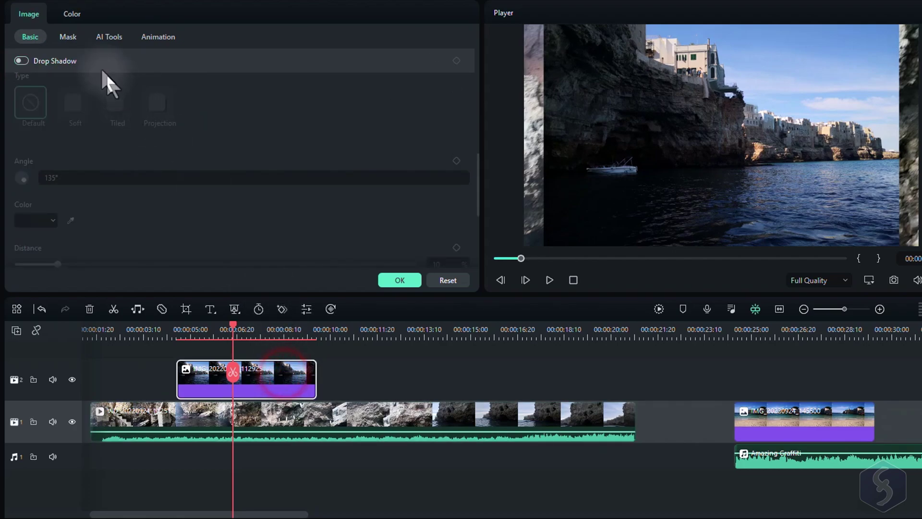
left_click(31, 15)
left_click(29, 39)
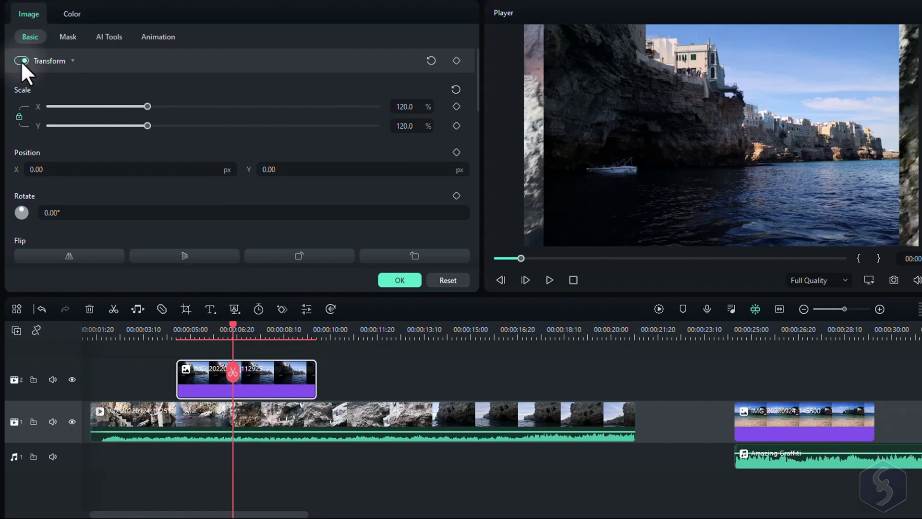
left_click_drag(148, 105, 159, 111)
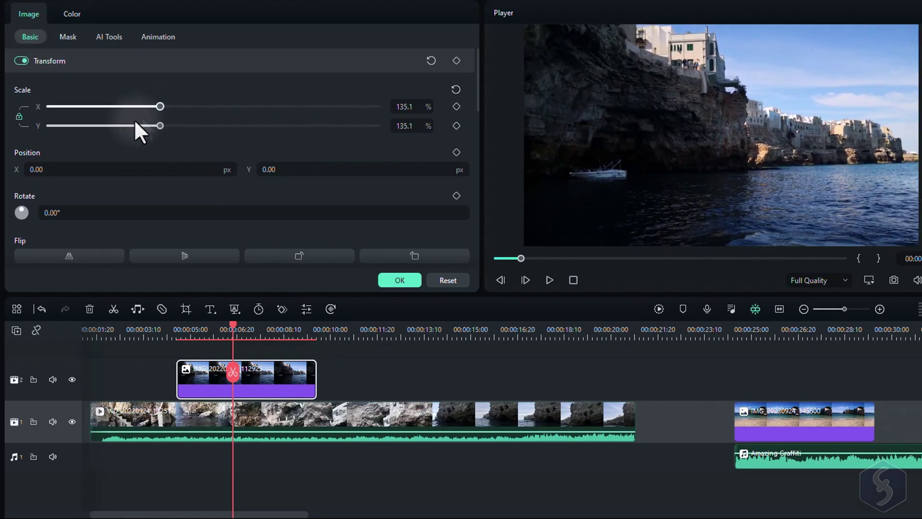
Shift the overlay to Position X -9 and mirror it horizontally, reverting a vertical flip
mouse_move(63, 174)
left_mouse_down()
mouse_move(105, 169)
mouse_move(36, 169)
left_mouse_up()
left_click_drag(58, 210, 56, 210)
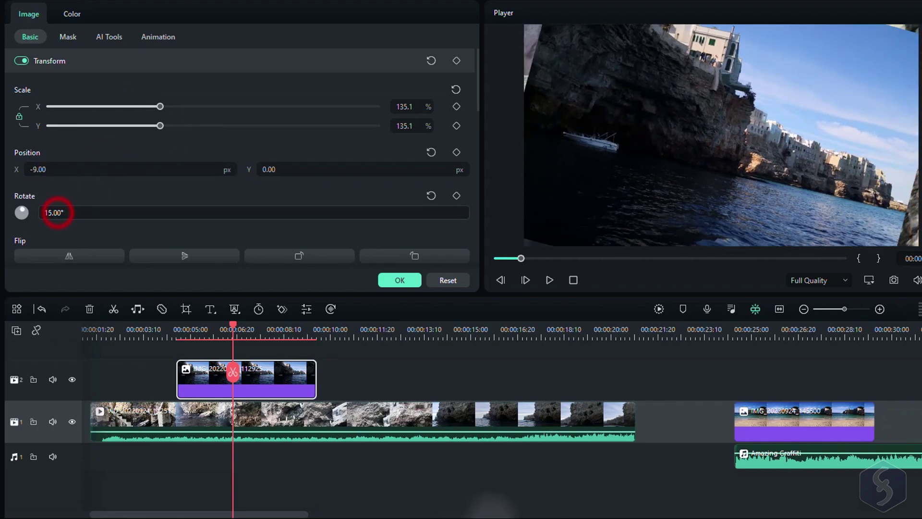
scroll(276, 187, "down", 2)
left_click(191, 186)
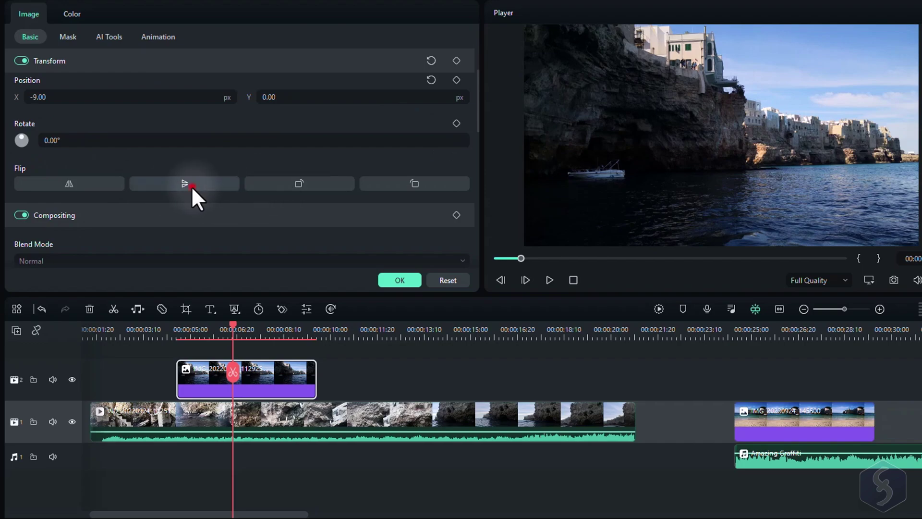
left_click(191, 186)
left_click(89, 188)
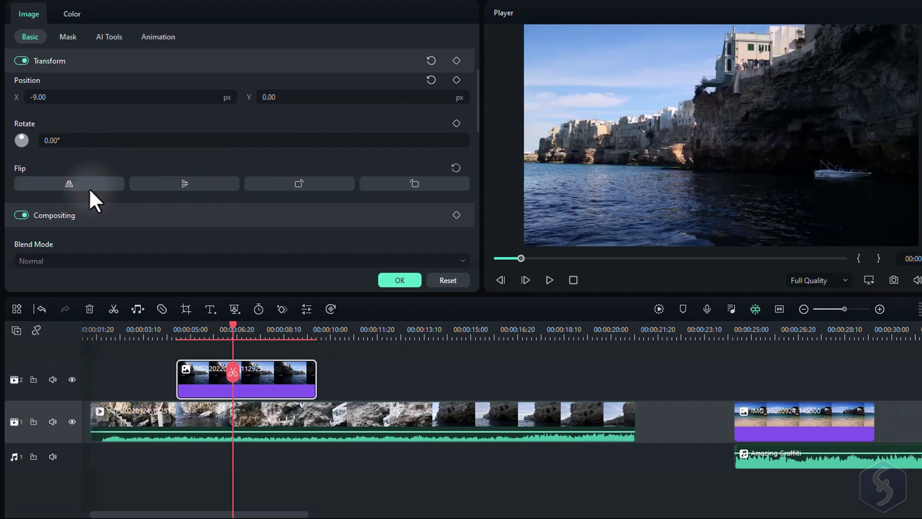
scroll(51, 132, "down", 2)
Keep the Normal blend mode and lower the overlay's opacity to about 75%
left_click(83, 152)
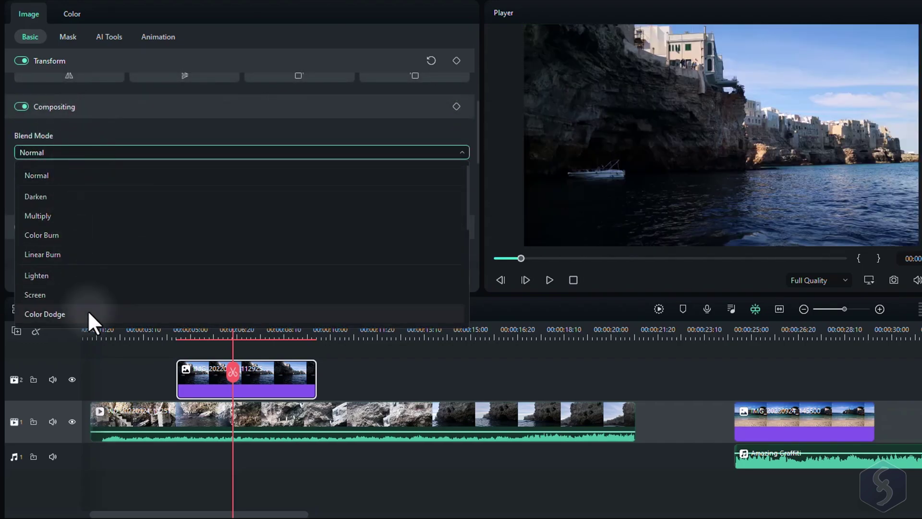
left_click(86, 175)
mouse_move(412, 195)
left_mouse_down()
mouse_move(90, 192)
mouse_move(406, 199)
left_mouse_up()
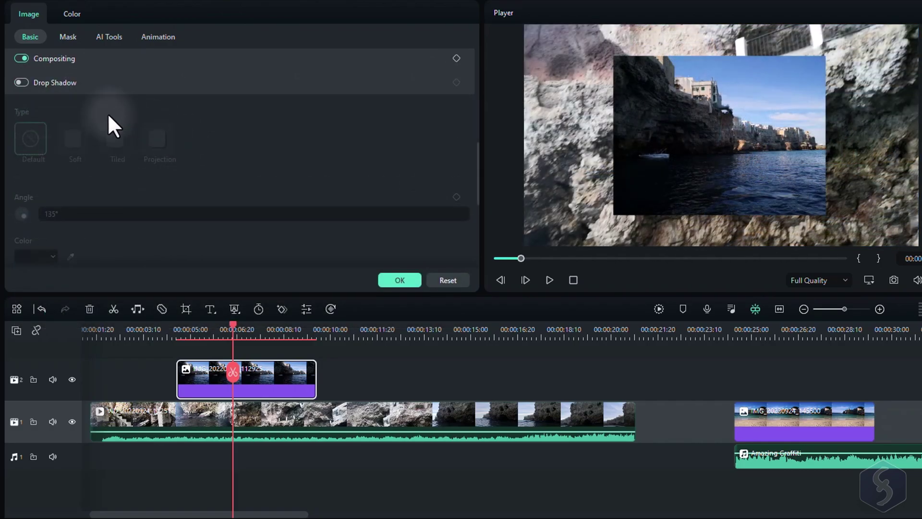
Try Tiled and Projection drop shadow types on the overlay, then switch the shadow off
left_click(21, 82)
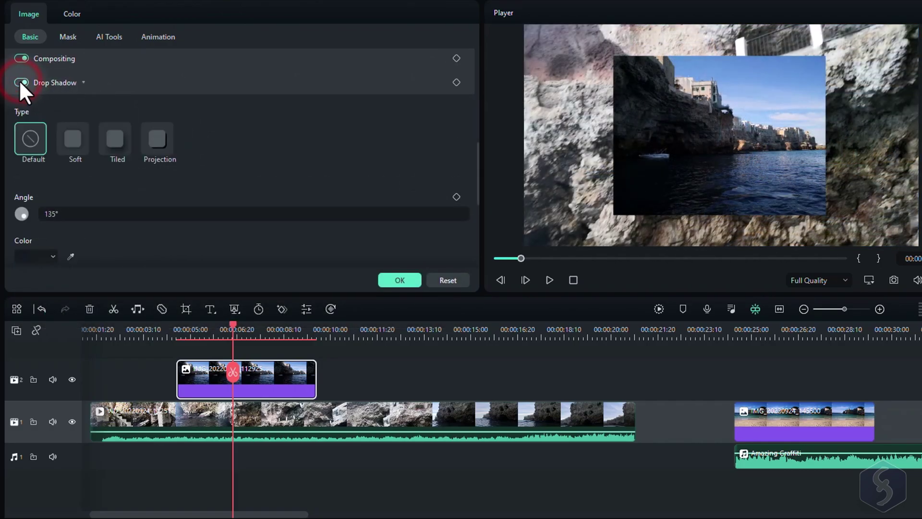
left_click(112, 141)
left_click(154, 141)
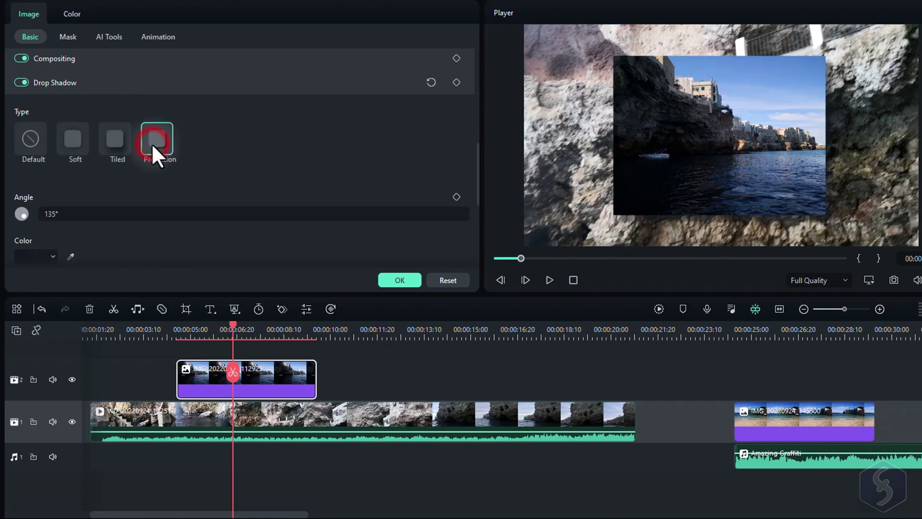
left_click(70, 143)
left_click(112, 145)
left_click(142, 145)
left_click(22, 82)
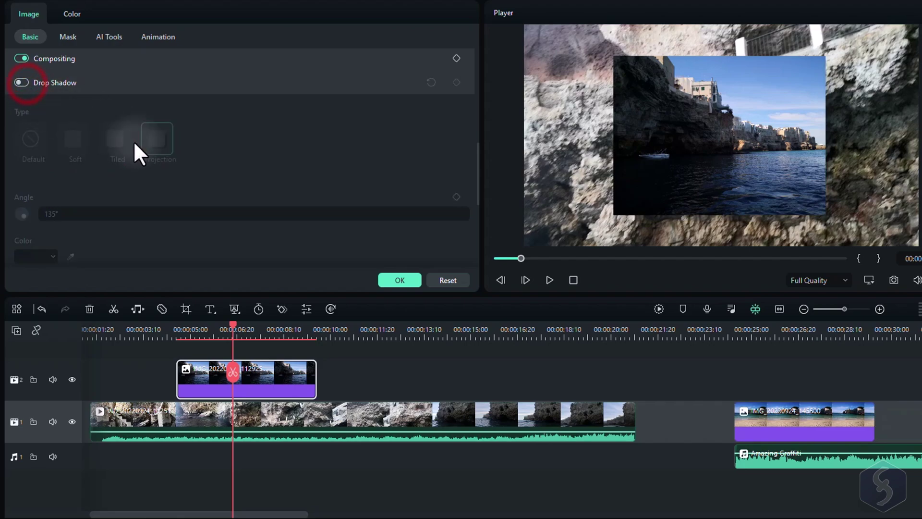
Nudge, resize and re-straighten the overlay picture directly in the preview
left_click_drag(699, 144, 696, 132)
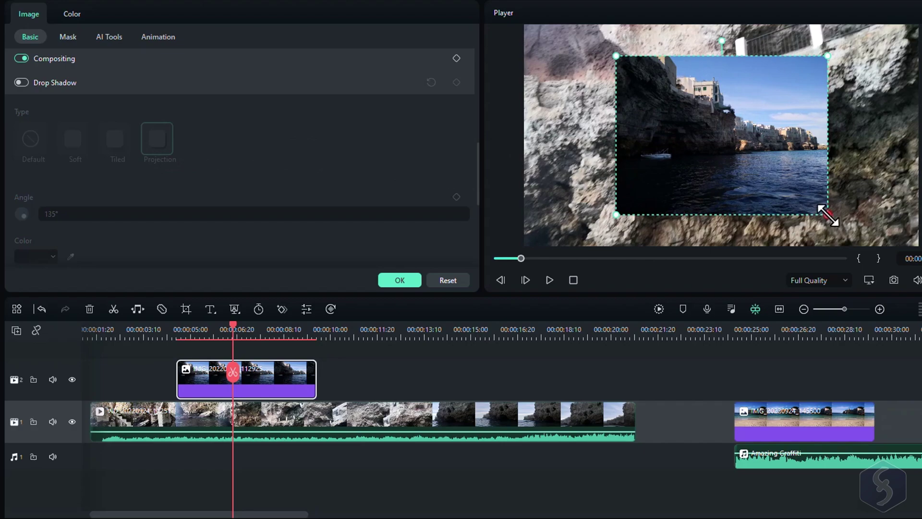
mouse_move(822, 214)
left_mouse_down()
mouse_move(762, 165)
mouse_move(834, 218)
left_mouse_up()
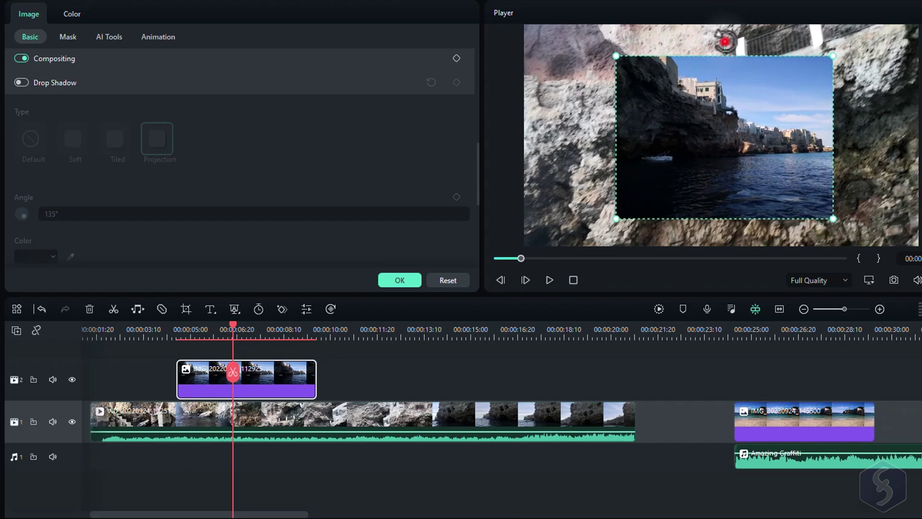
left_click_drag(725, 41, 725, 41)
Try Rectangle, Love and Star mask shapes on the overlay, settling on Rectangle
left_click(66, 39)
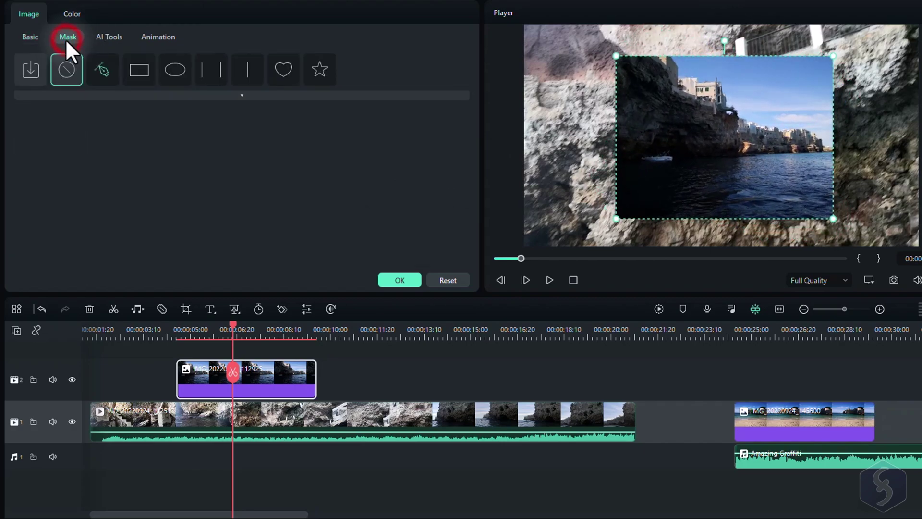
left_click(137, 70)
left_click(281, 70)
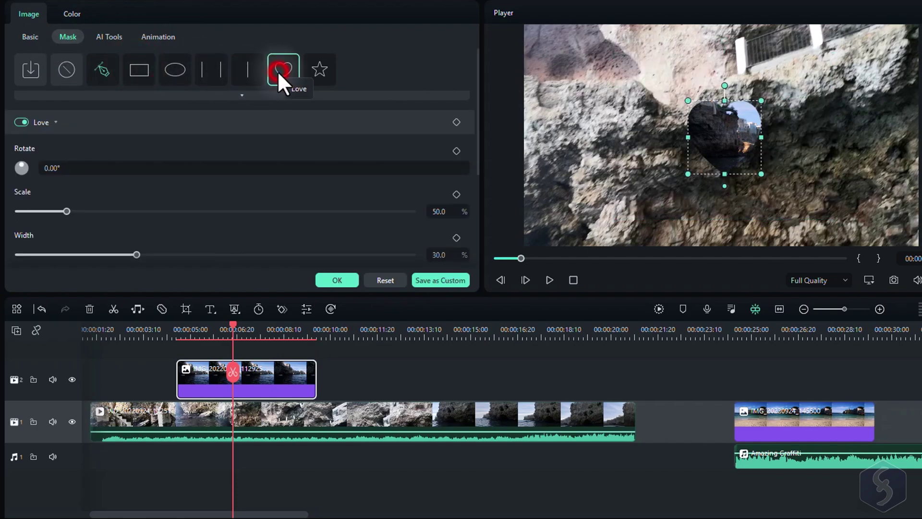
left_click_drag(736, 140, 788, 141)
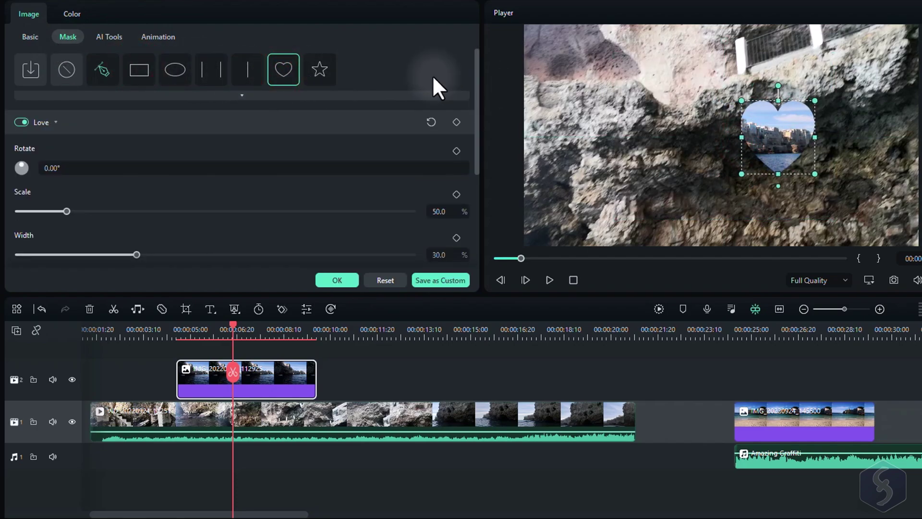
left_click(316, 71)
left_click(286, 68)
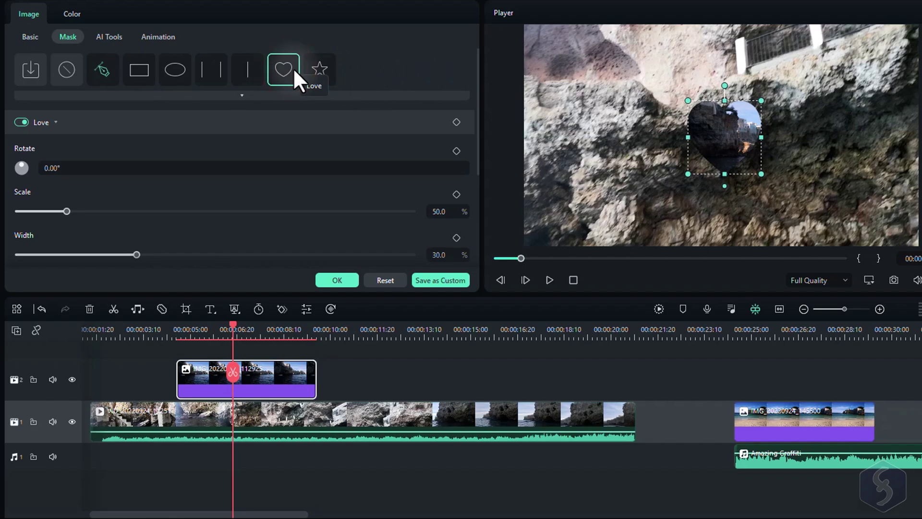
left_click(139, 69)
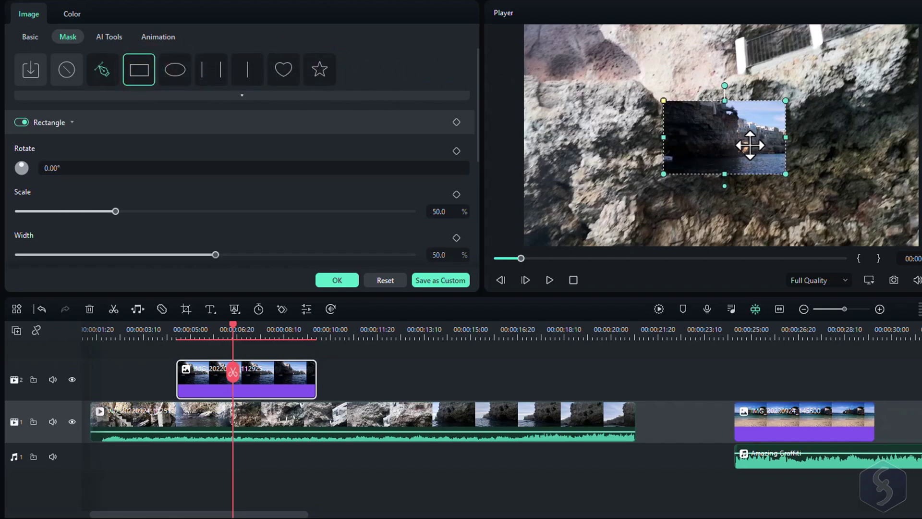
Reposition and enlarge the rectangle mask to frame the cliffside town and sea
mouse_move(746, 140)
left_mouse_down()
mouse_move(797, 123)
mouse_move(797, 142)
left_mouse_up()
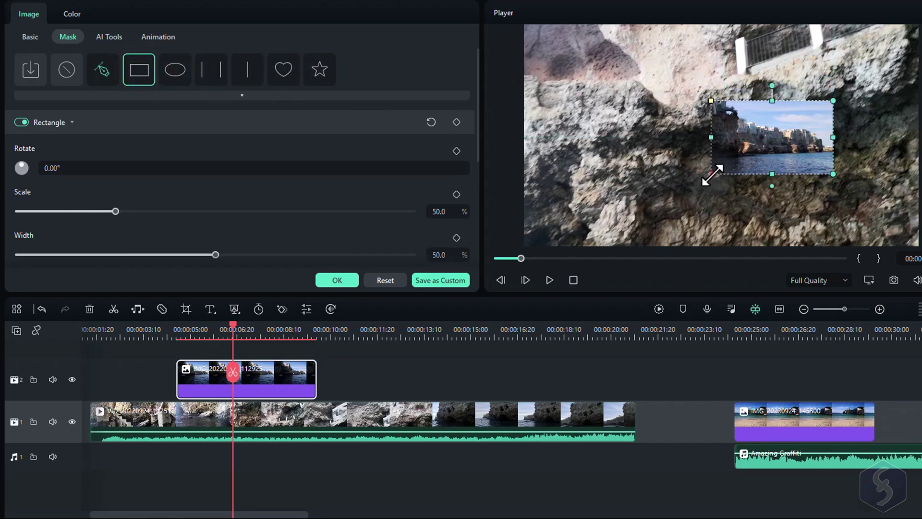
mouse_move(711, 175)
left_mouse_down()
mouse_move(749, 157)
mouse_move(627, 183)
left_mouse_up()
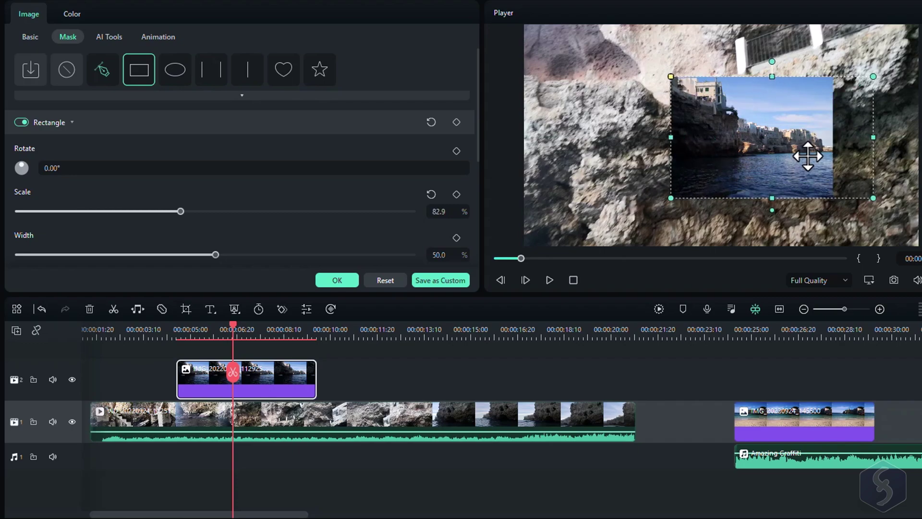
left_click_drag(807, 151, 753, 146)
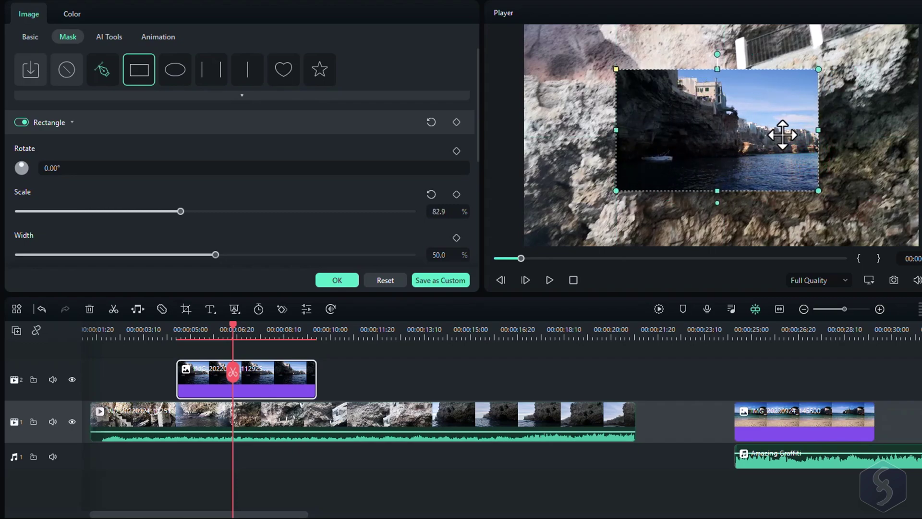
scroll(202, 176, "down", 1)
scroll(209, 180, "down", 1)
mouse_move(214, 182)
left_mouse_down()
mouse_move(269, 182)
mouse_move(192, 178)
left_mouse_up()
scroll(191, 177, "down", 3)
mouse_move(29, 180)
left_mouse_down()
mouse_move(77, 181)
mouse_move(36, 183)
left_mouse_up()
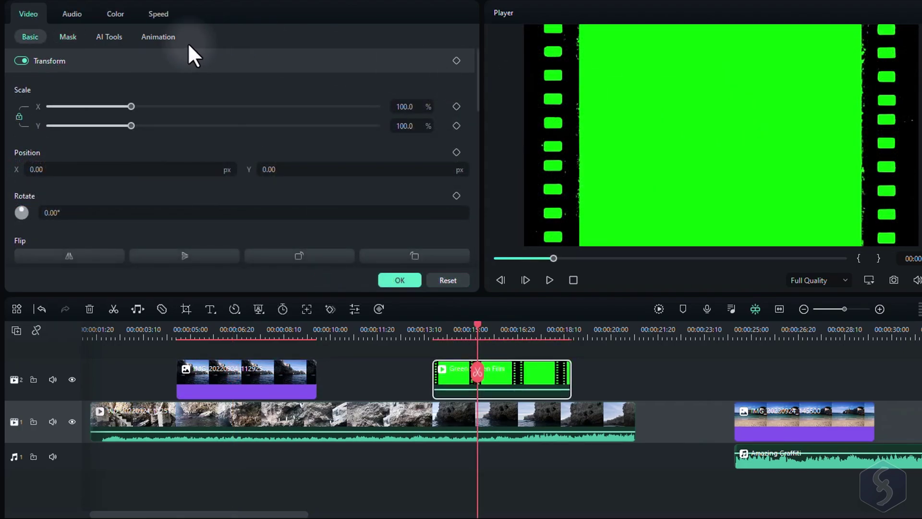
Enable Chroma Key on the film-strip clip and sample its green with the eyedropper
left_click(106, 40)
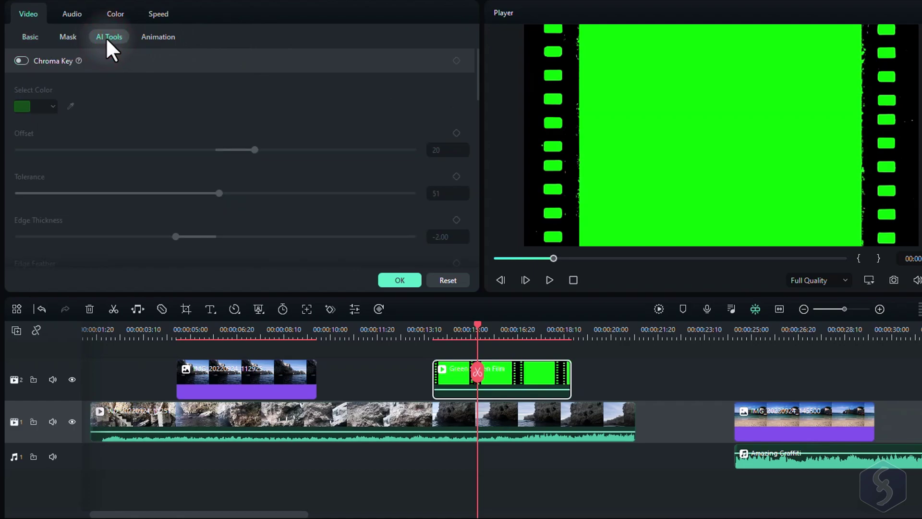
left_click(23, 59)
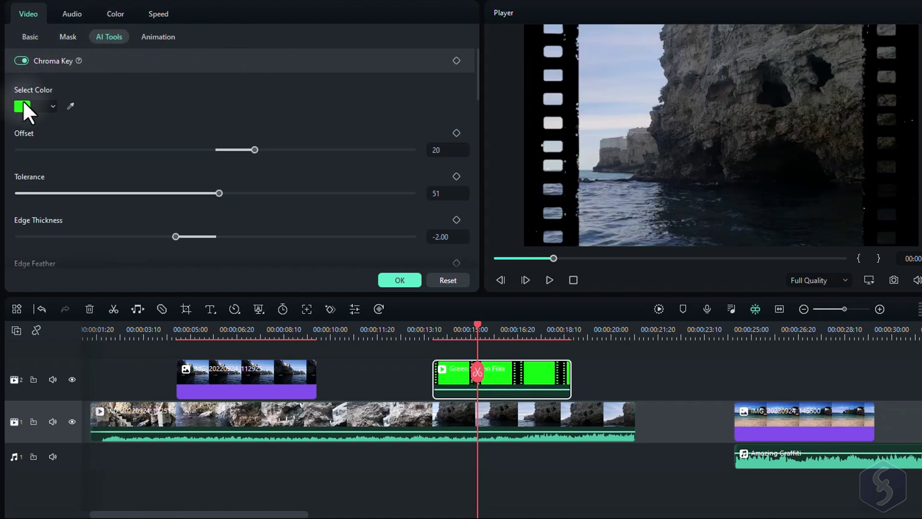
left_click(550, 281)
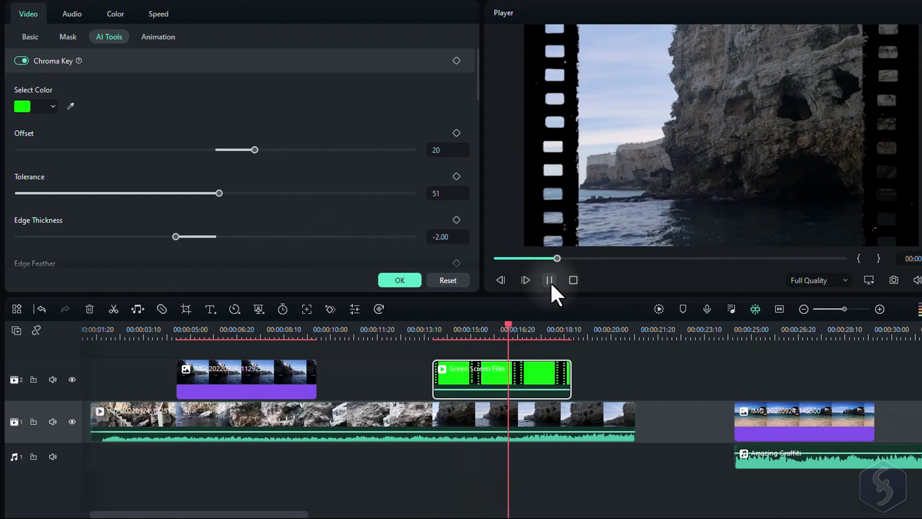
left_click(71, 106)
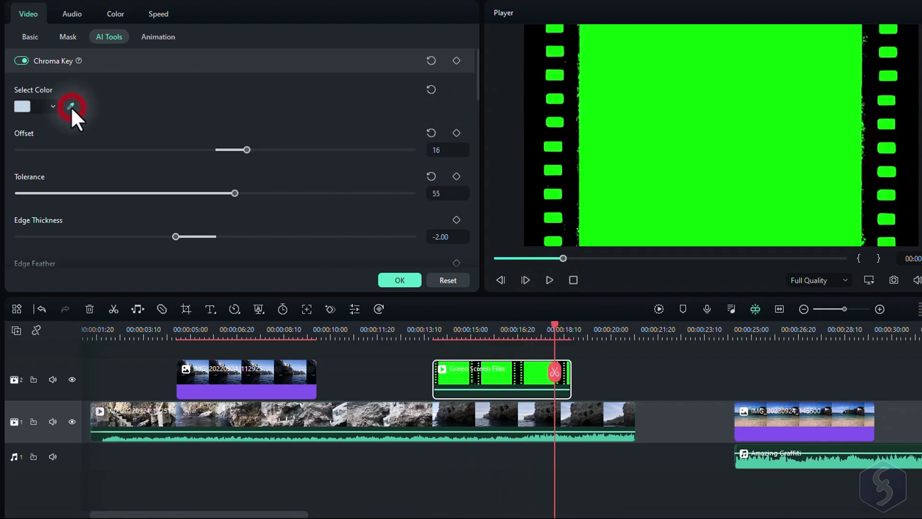
left_click(685, 134)
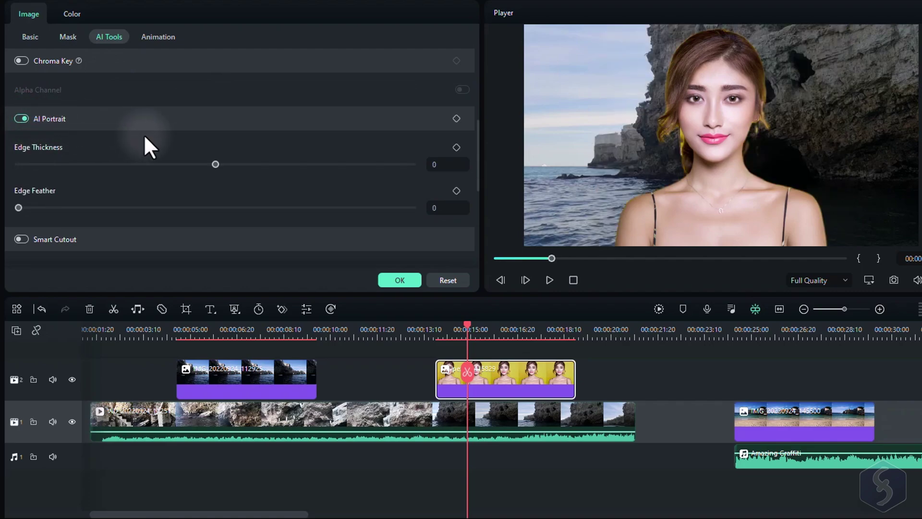
Adjust AI Portrait edge thickness, then Smart Cutout the man by brushing over his body and save
left_click_drag(211, 168, 160, 172)
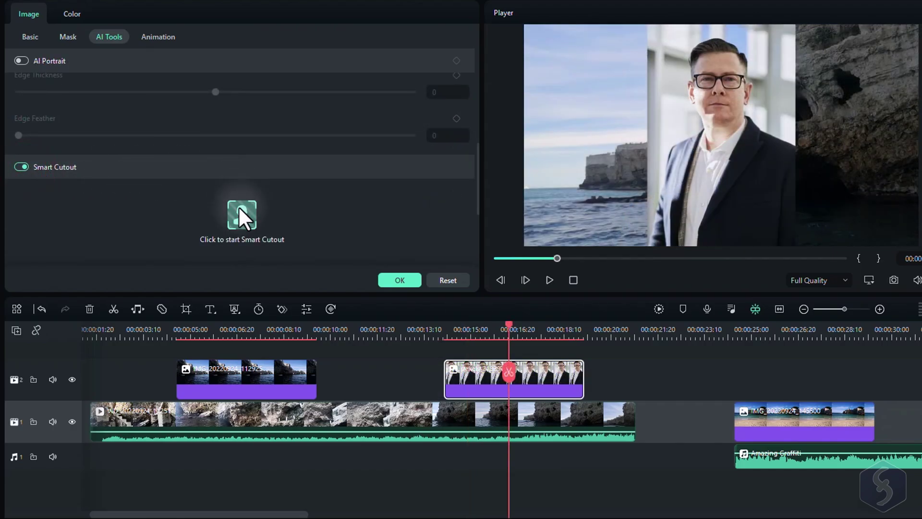
left_click(240, 214)
left_click_drag(295, 375, 368, 437)
left_click_drag(658, 87, 710, 87)
mouse_move(300, 436)
left_mouse_down()
mouse_move(223, 432)
mouse_move(442, 437)
mouse_move(367, 261)
left_mouse_up()
left_click(800, 501)
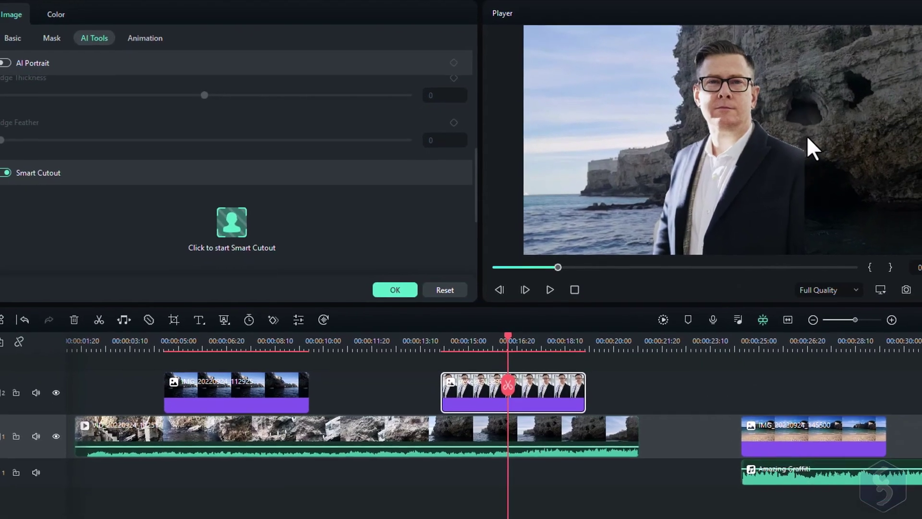
Delete the cutout clip, track motion on the water and link an imported picture to it
key("Delete")
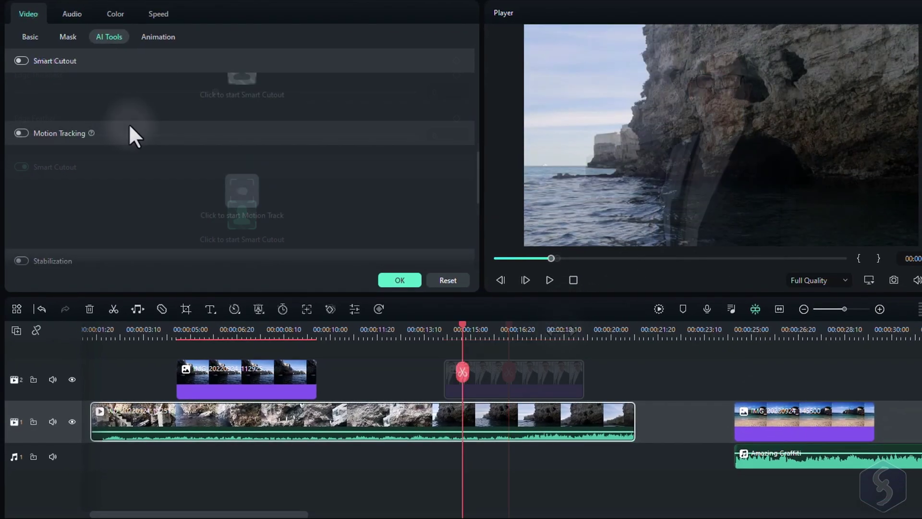
left_click(21, 133)
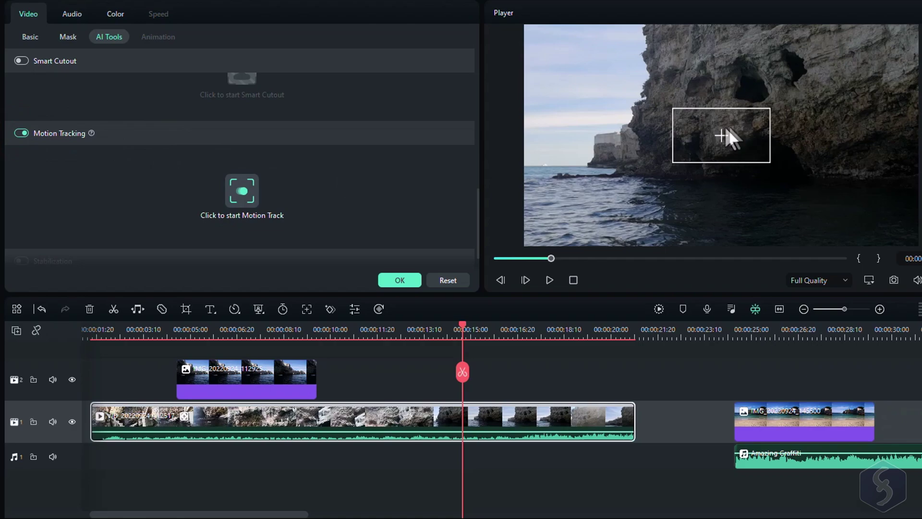
mouse_move(723, 141)
left_mouse_down()
mouse_move(610, 174)
mouse_move(623, 171)
left_mouse_up()
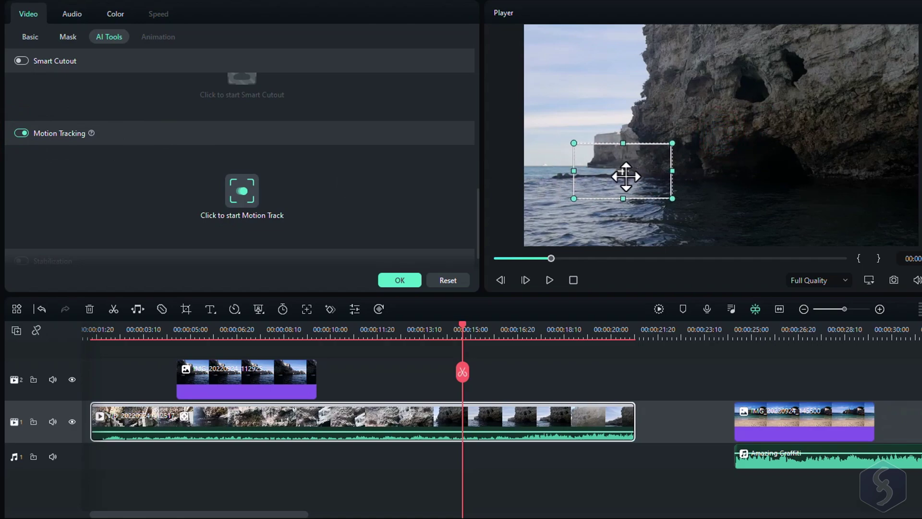
left_click(240, 192)
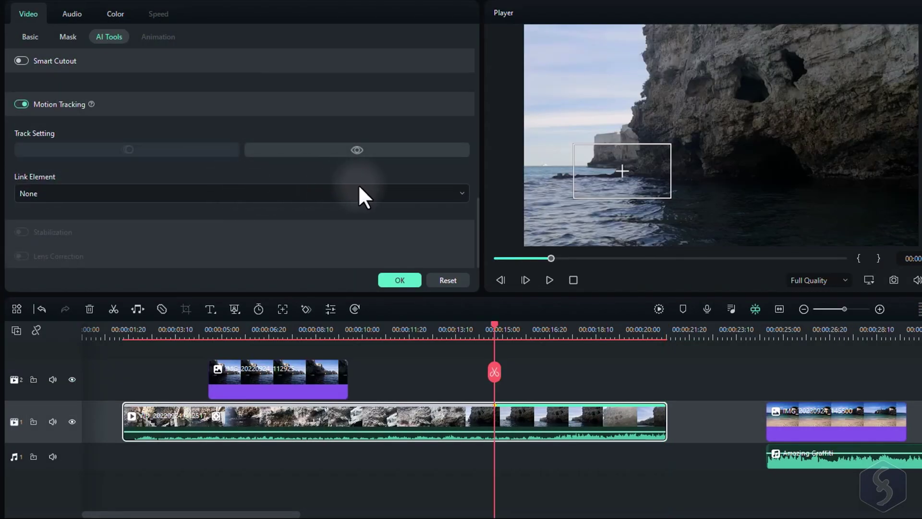
left_click(358, 193)
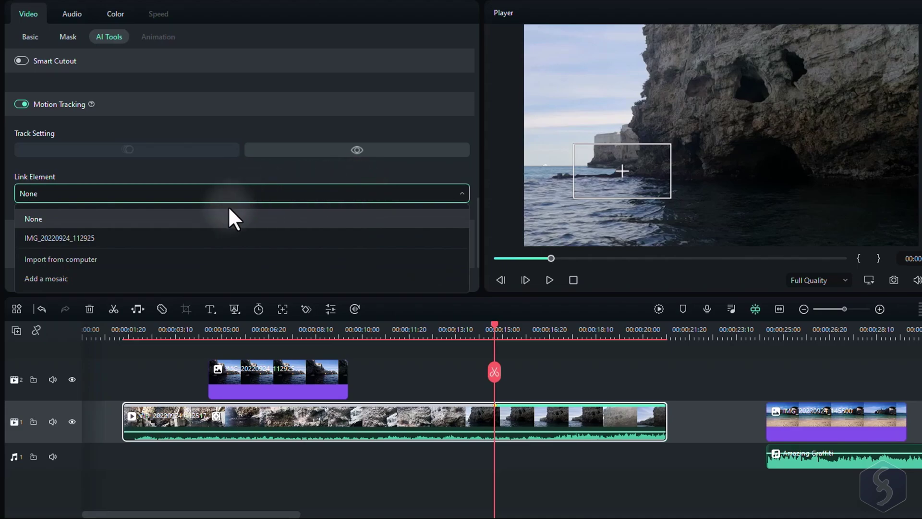
left_click(154, 260)
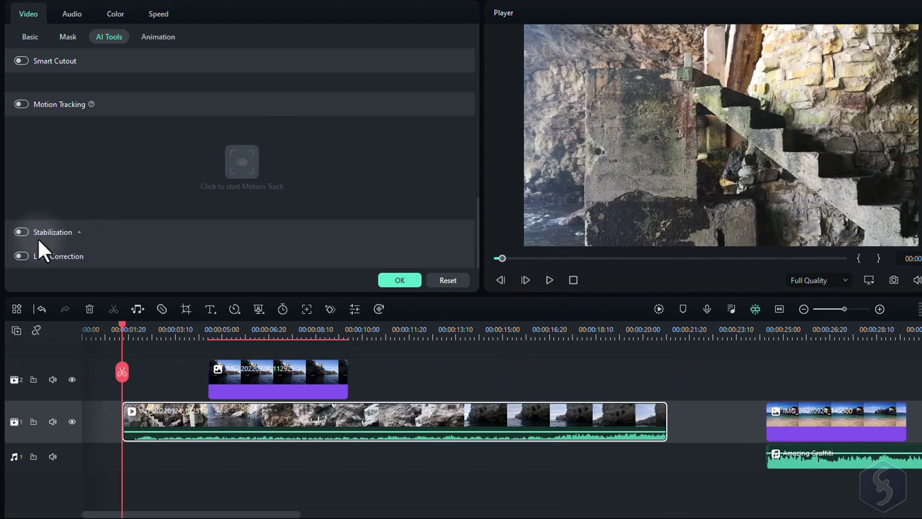
Enable Stabilization and Lens Correction, browse device models, then show the overlay's preset animations
left_click(42, 233)
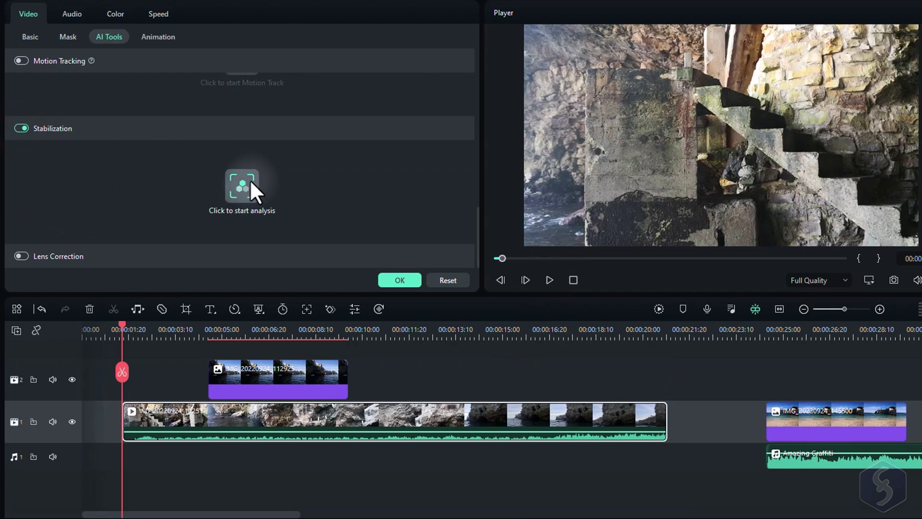
left_click(23, 256)
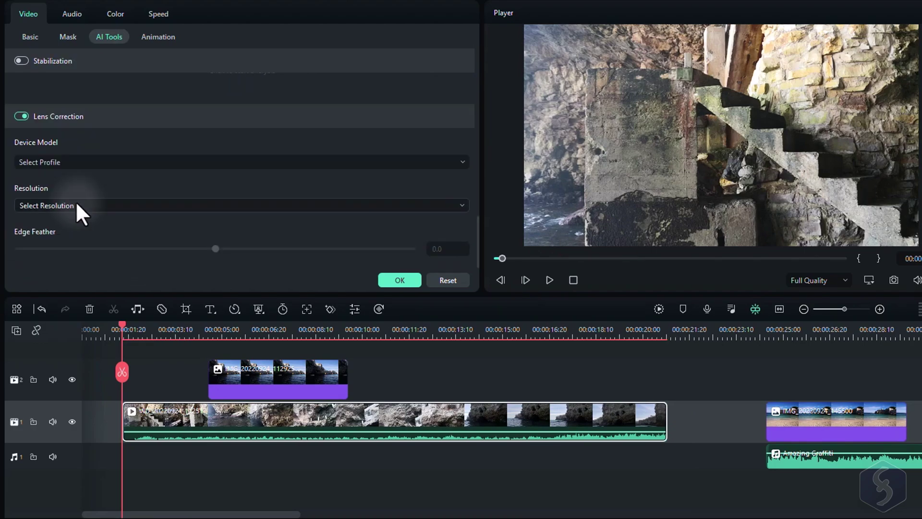
left_click(130, 163)
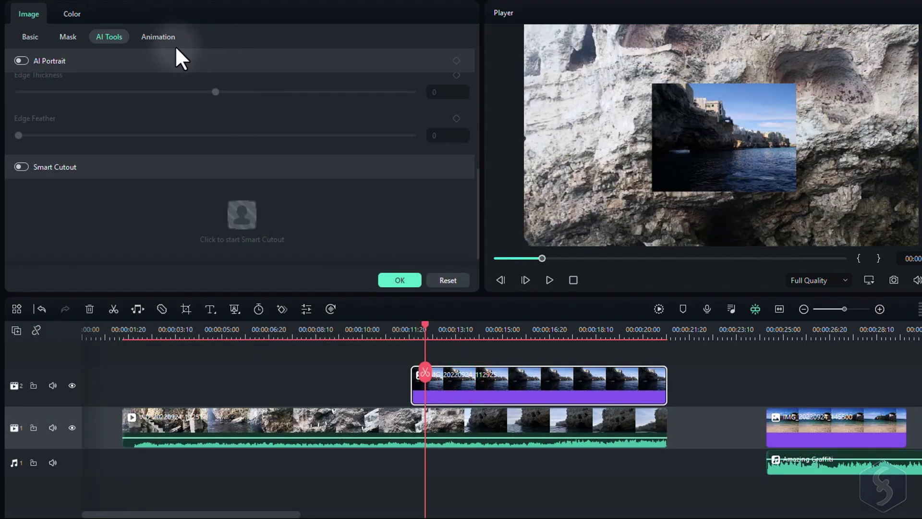
left_click(159, 37)
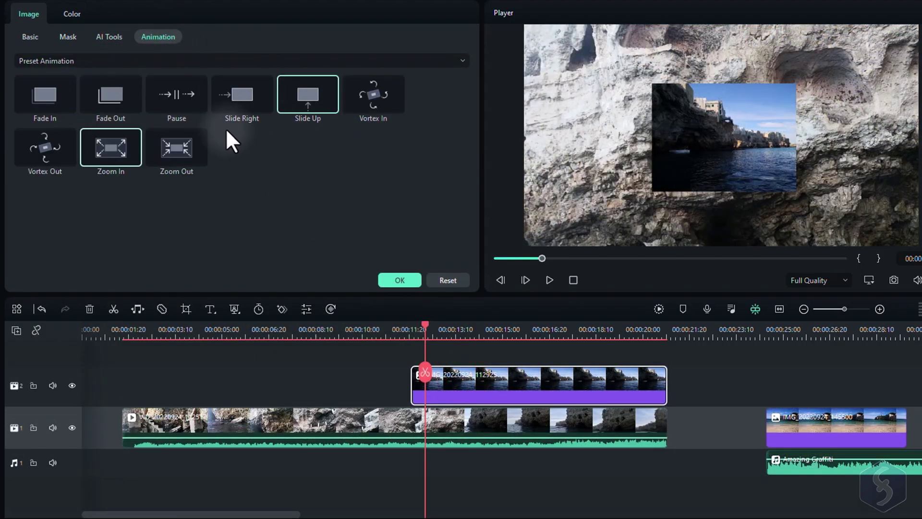
Apply Zoom In then Slide Up animation to the overlay and preview each
double_click(113, 144)
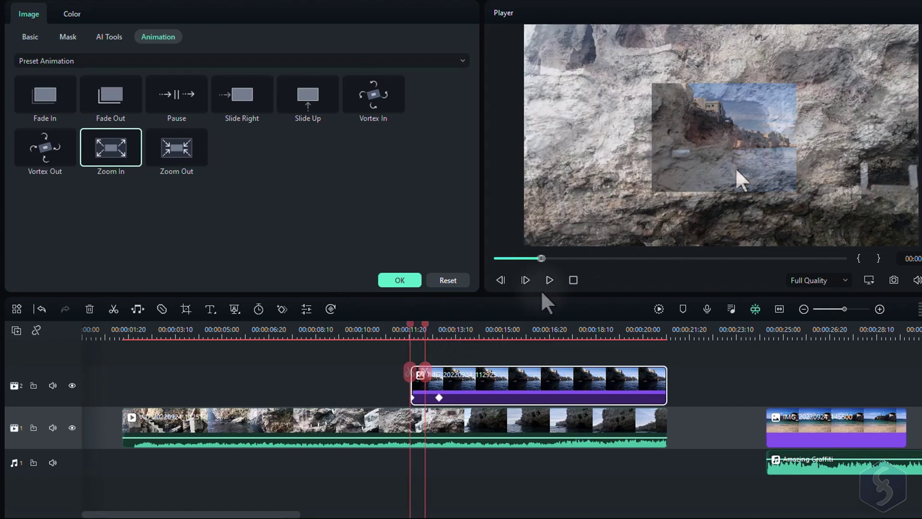
left_click(550, 279)
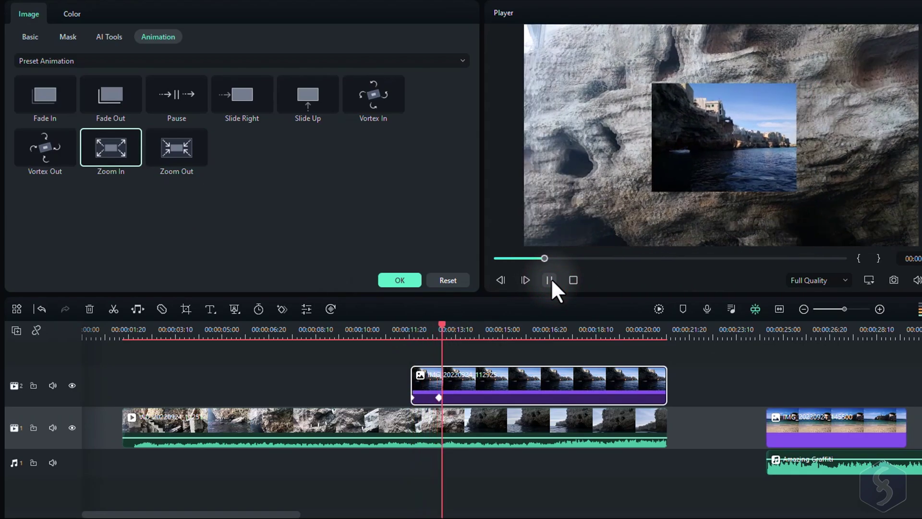
left_click(549, 280)
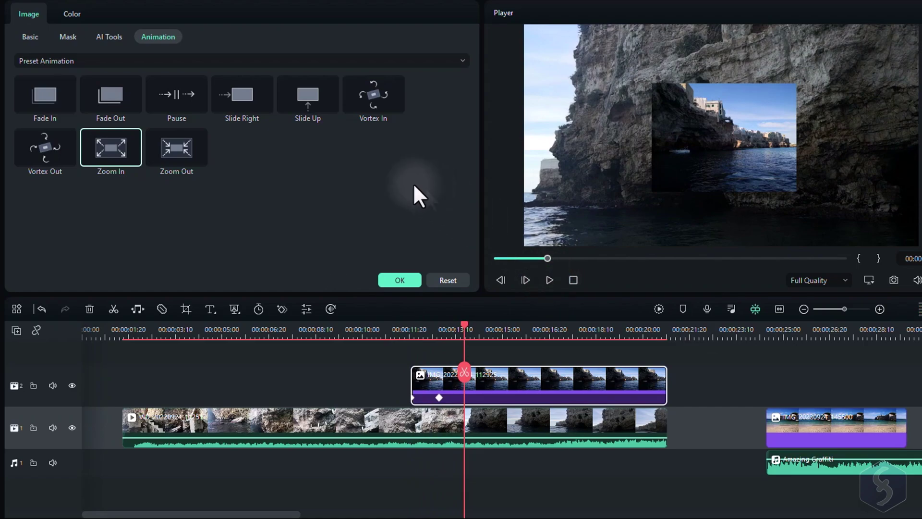
double_click(313, 101)
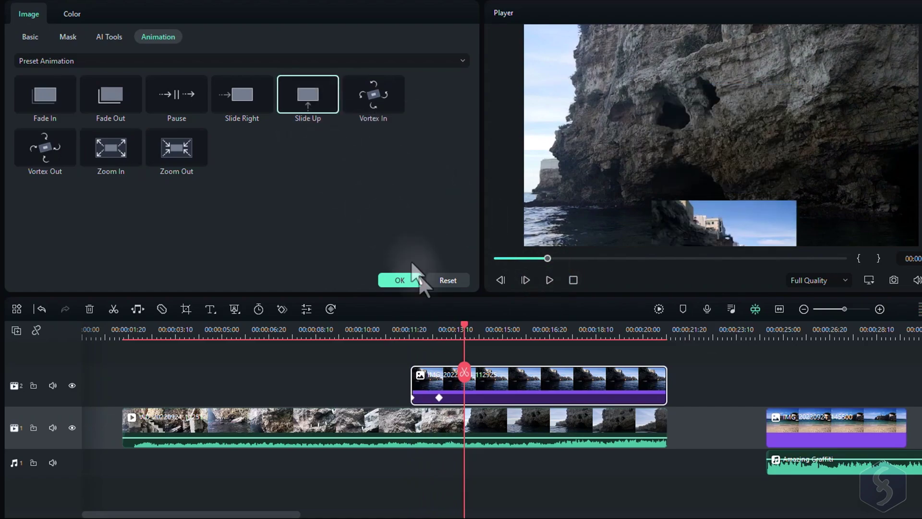
left_click(404, 328)
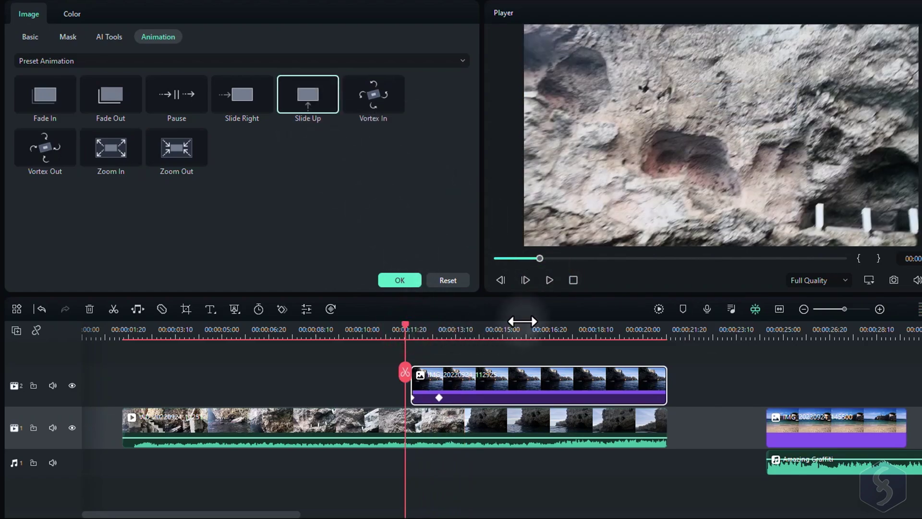
left_click(549, 281)
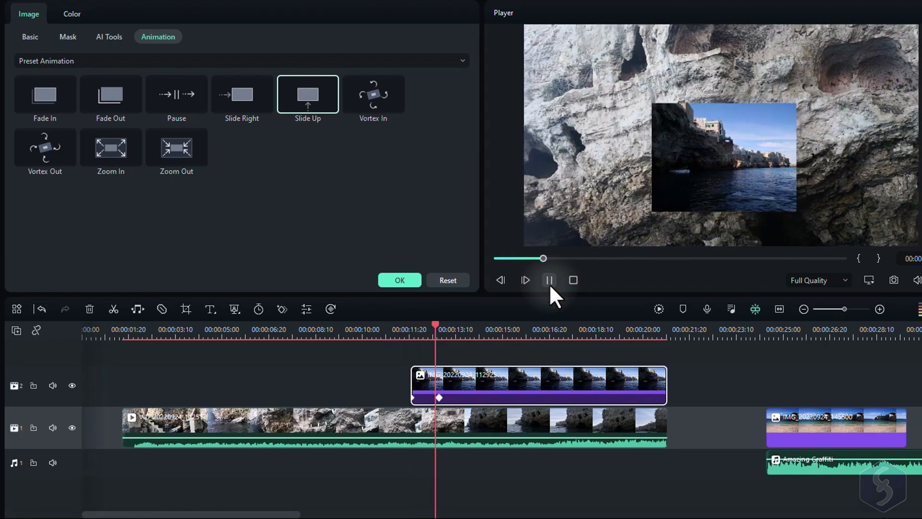
left_click(549, 281)
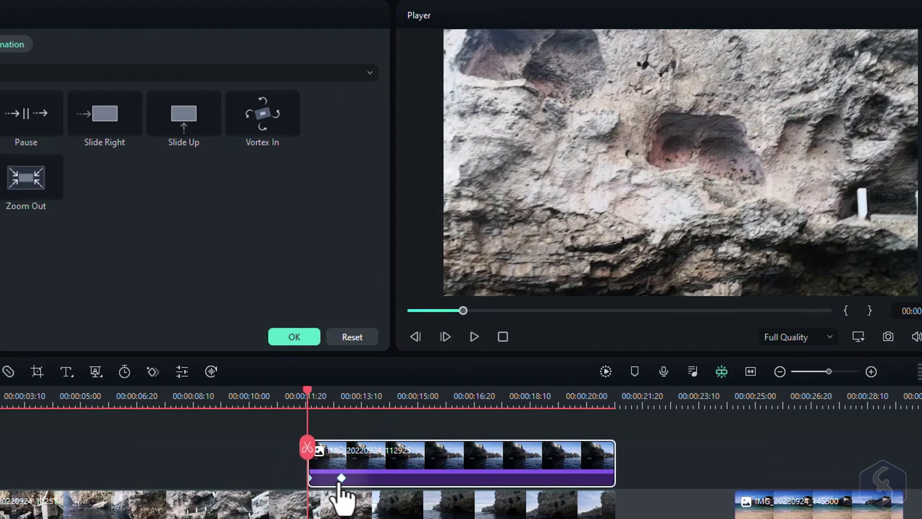
Drag the overlay's animation keyframes later along the clip and play back from the first one
left_click(438, 398)
left_click(363, 480)
left_click_drag(351, 478, 413, 481)
left_click(421, 480)
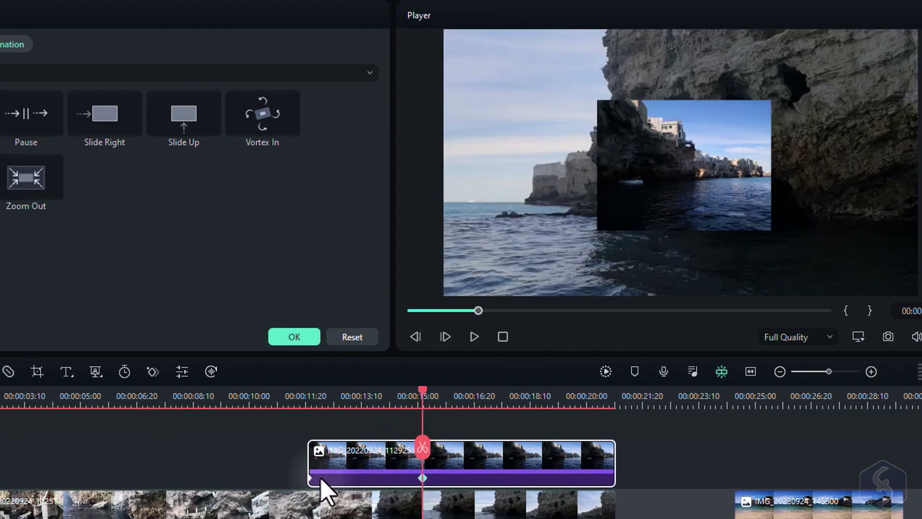
left_click(310, 479)
left_click_drag(350, 478, 397, 482)
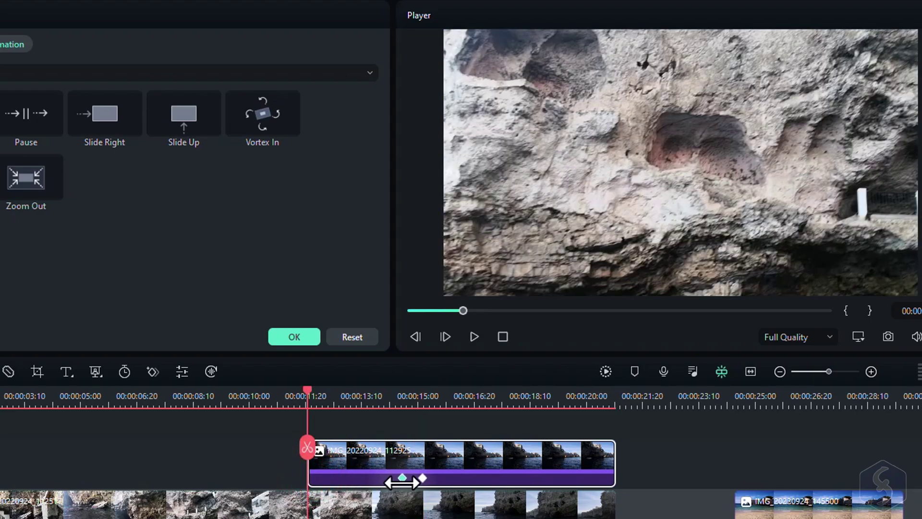
left_click(403, 479)
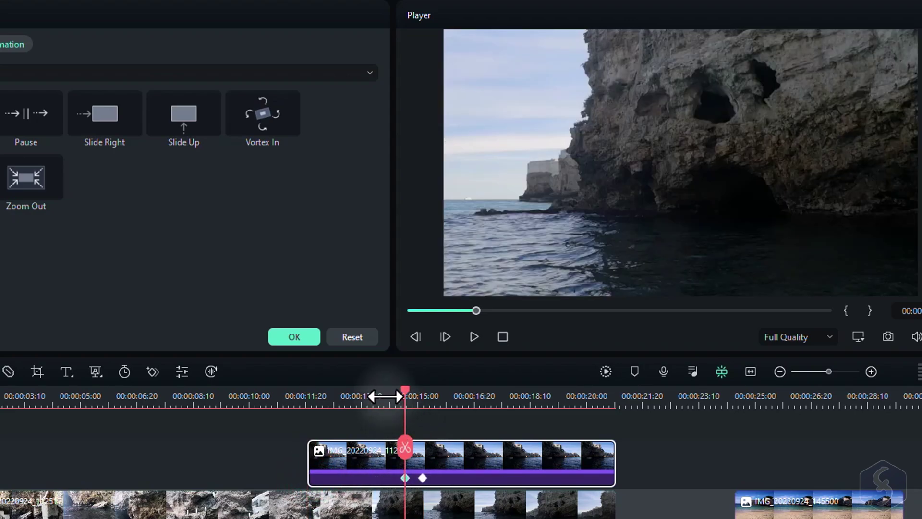
left_click(383, 394)
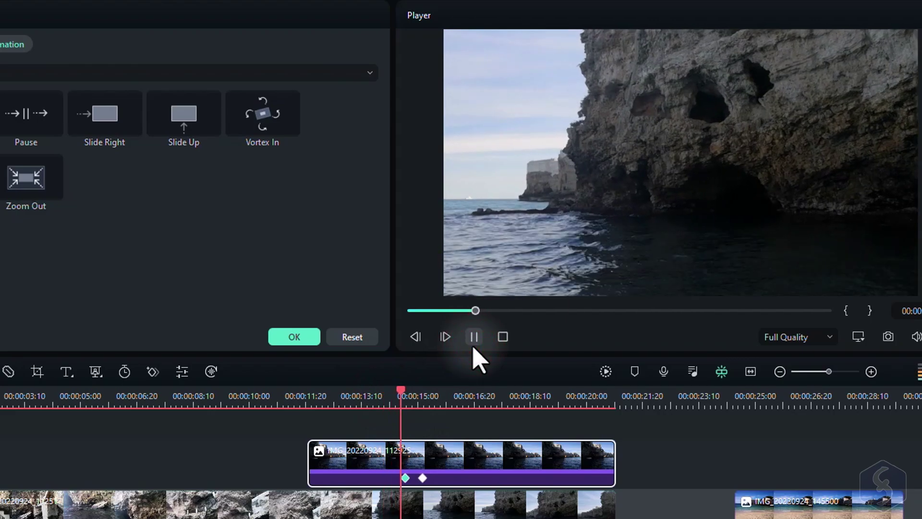
left_click(474, 338)
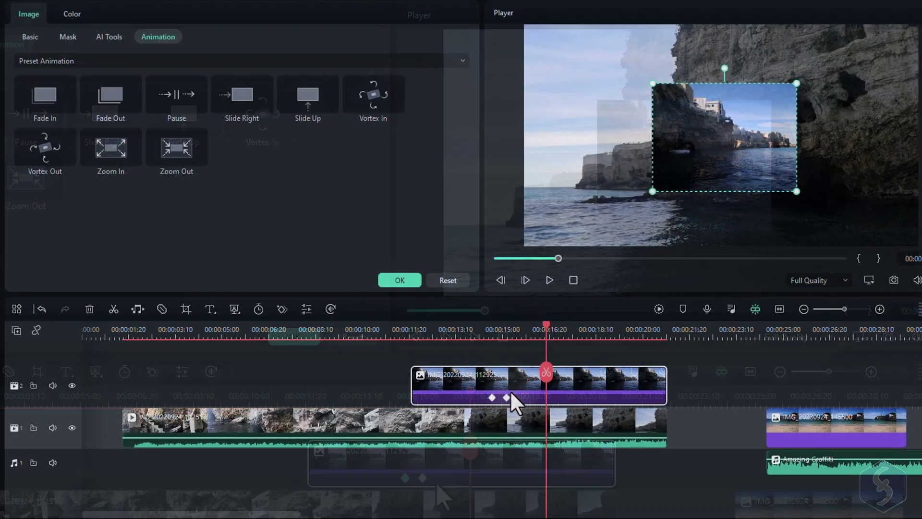
Rotate the overlay to 45° at its 00:00:15:00 keyframe and preview the result
left_click(508, 396)
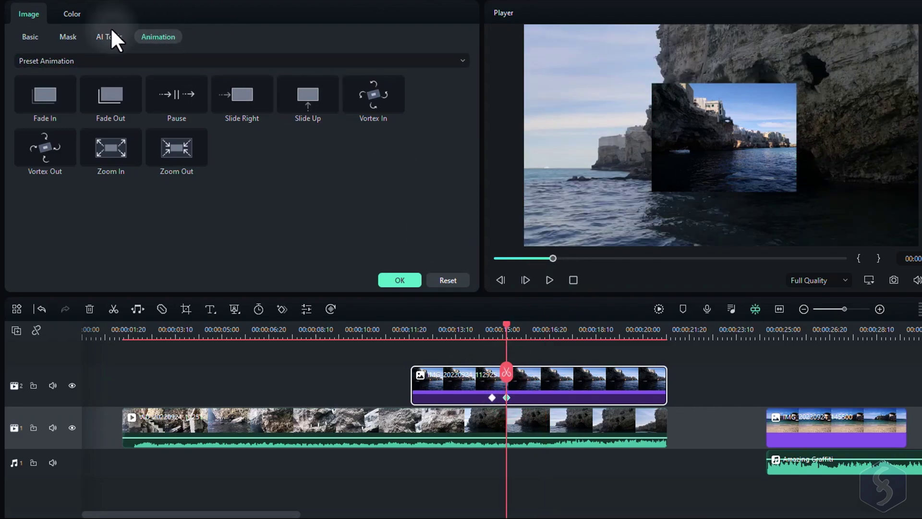
left_click(30, 37)
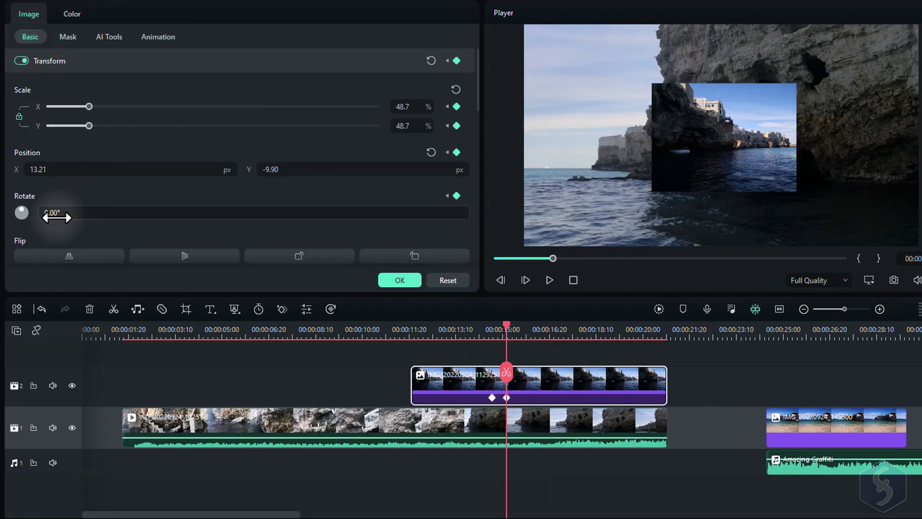
left_click_drag(58, 213, 144, 212)
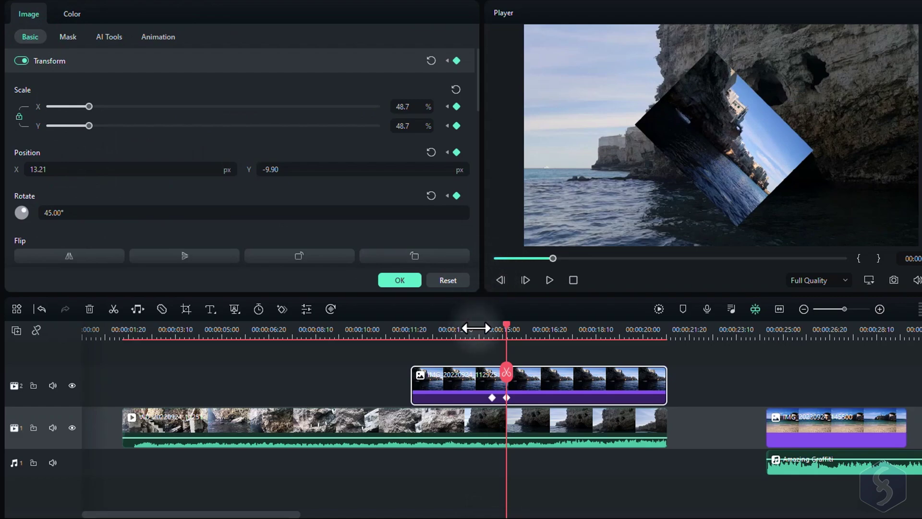
left_click(490, 329)
left_click(550, 280)
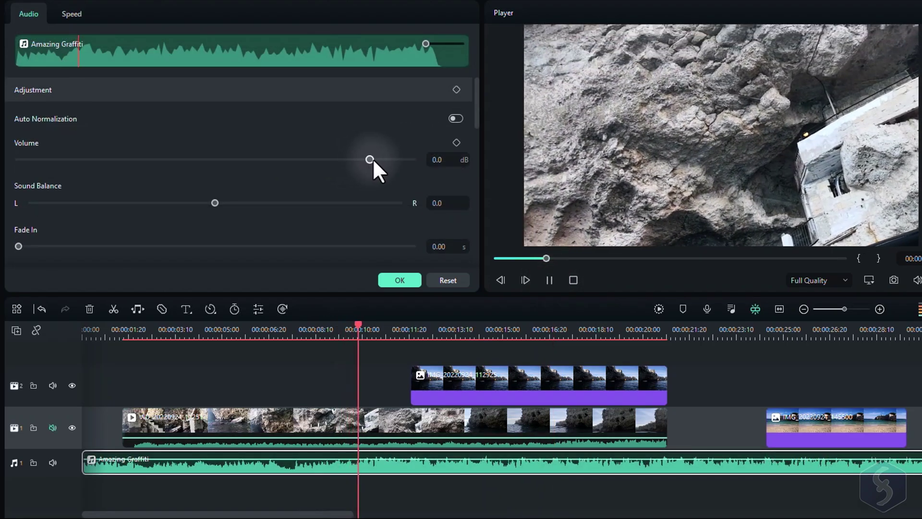
Adjust the music track's volume and balance, then choose the Low Bass equalizer preset
mouse_move(371, 159)
left_mouse_down()
mouse_move(188, 153)
mouse_move(372, 168)
left_mouse_up()
mouse_move(215, 203)
left_mouse_down()
mouse_move(388, 207)
mouse_move(216, 201)
left_mouse_up()
scroll(215, 202, "down", 3)
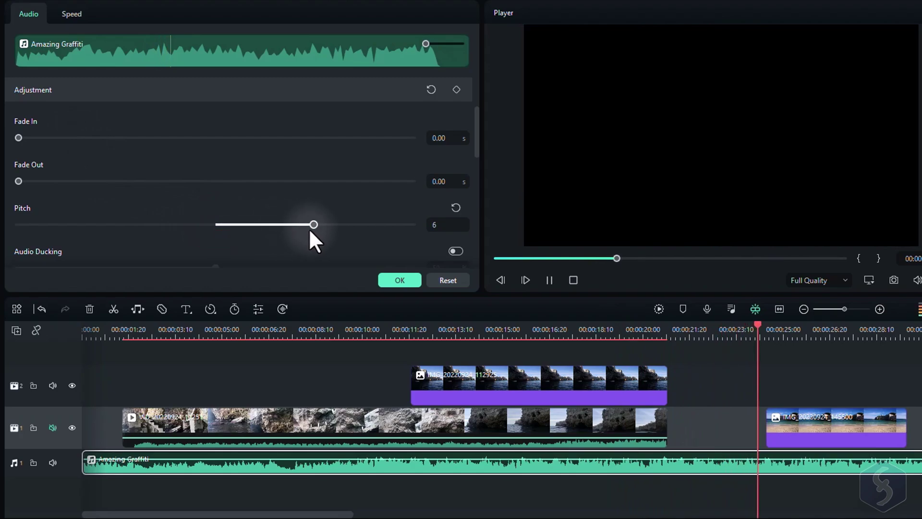
scroll(310, 228, "down", 1)
left_click_drag(313, 189, 216, 190)
scroll(277, 210, "down", 2)
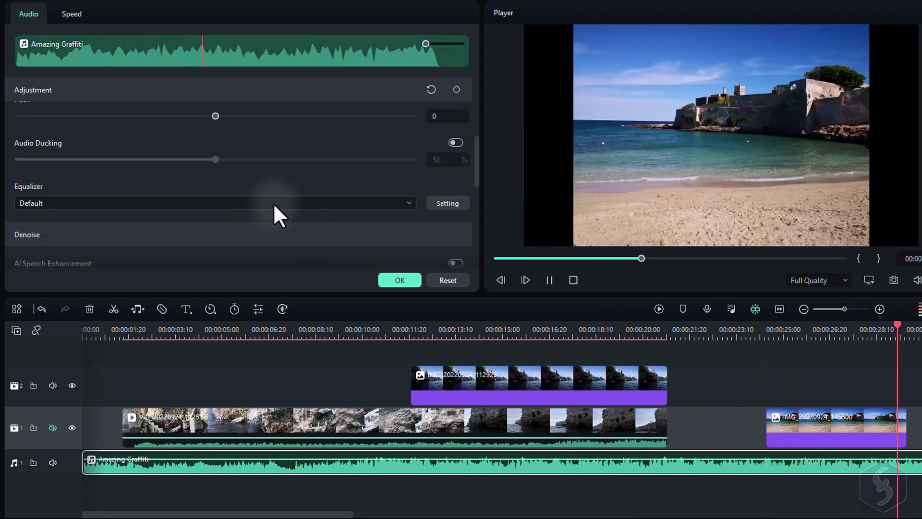
left_click(293, 203)
left_click(211, 283)
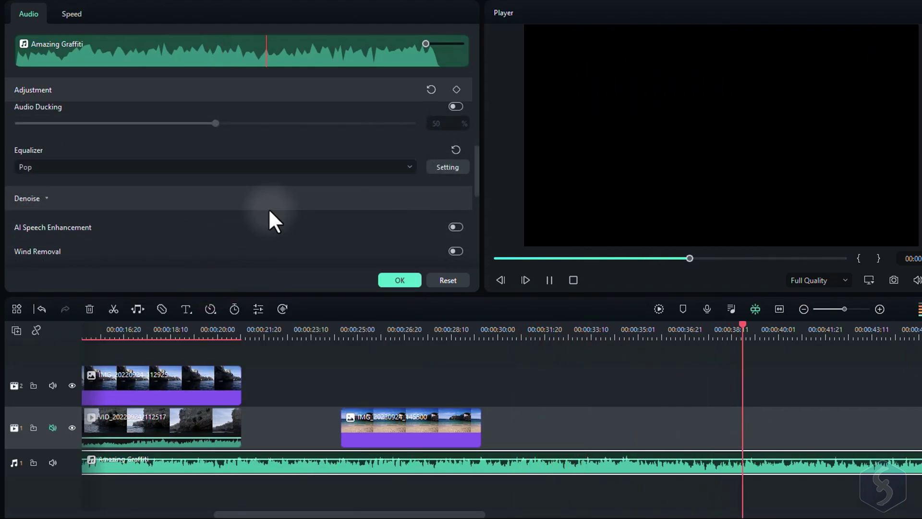
scroll(269, 208, "down", 1)
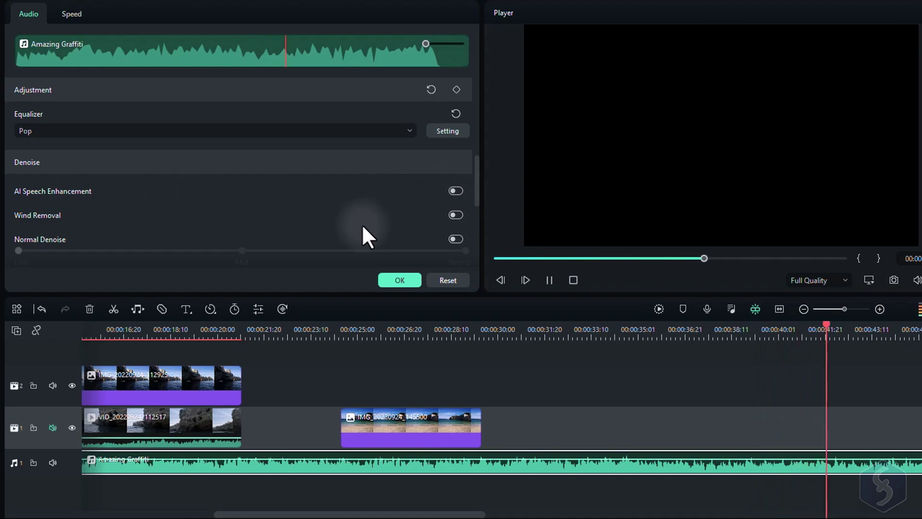
scroll(364, 227, "down", 1)
scroll(456, 204, "down", 1)
scroll(456, 204, "down", 1)
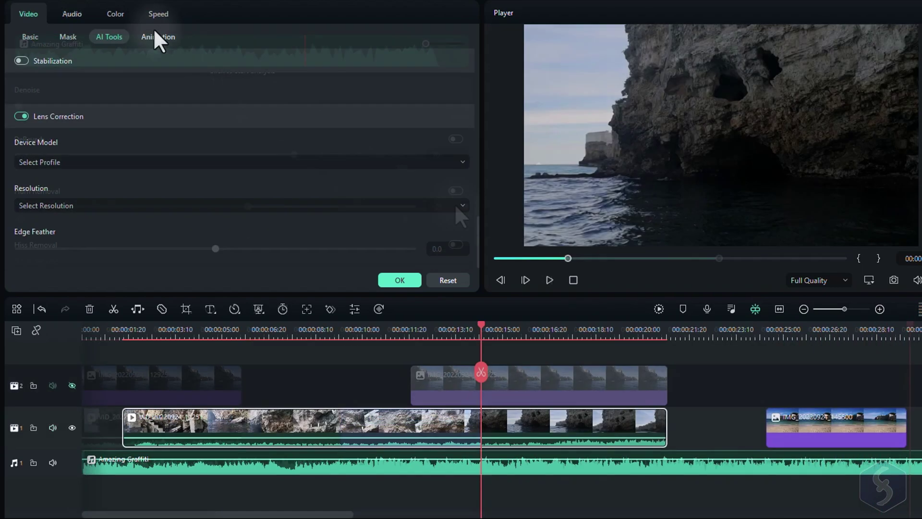
In Basic colour settings, warm the temperature, raise vibrance and saturation, and pull down the whites
left_click(113, 11)
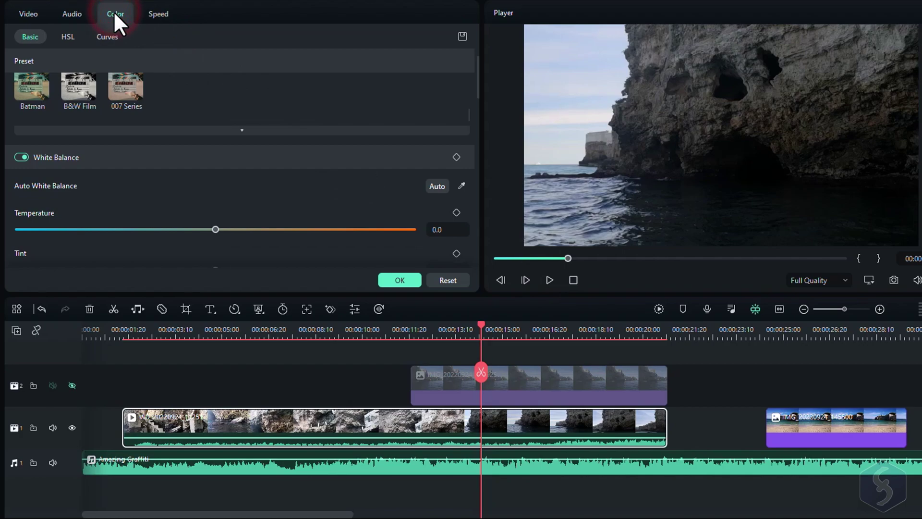
left_click_drag(216, 193, 286, 193)
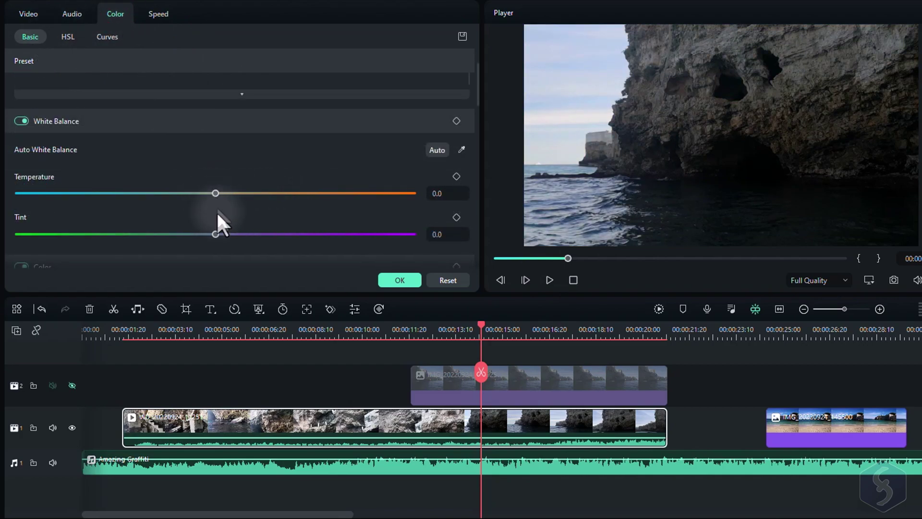
mouse_move(219, 225)
left_mouse_down()
mouse_move(249, 239)
mouse_move(216, 234)
mouse_move(254, 208)
mouse_move(222, 206)
left_mouse_up()
scroll(222, 212, "down", 3)
mouse_move(215, 248)
left_mouse_down()
mouse_move(245, 248)
mouse_move(218, 250)
mouse_move(118, 218)
mouse_move(164, 223)
left_mouse_up()
scroll(215, 246, "down", 2)
scroll(165, 222, "down", 2)
left_click_drag(230, 226, 239, 225)
scroll(235, 231, "down", 2)
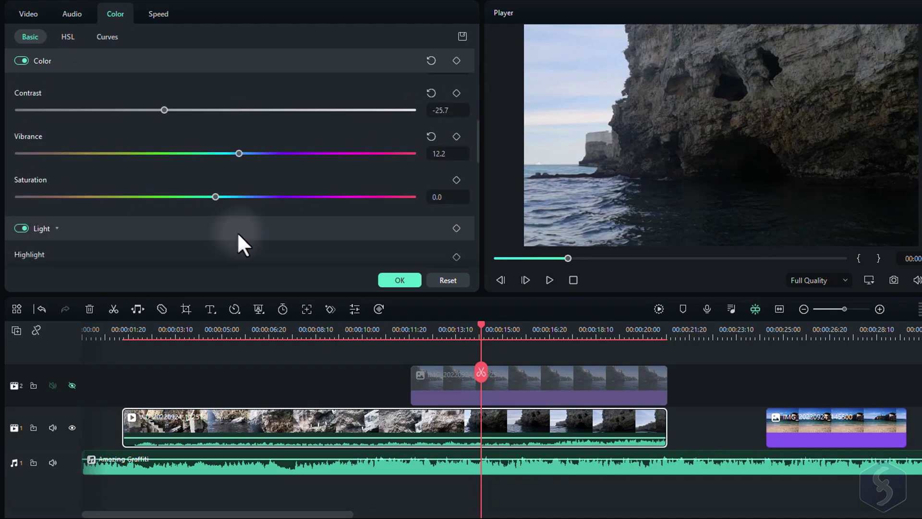
mouse_move(215, 196)
left_mouse_down()
mouse_move(136, 196)
mouse_move(248, 206)
mouse_move(233, 209)
mouse_move(270, 205)
mouse_move(216, 205)
left_mouse_up()
scroll(232, 210, "down", 2)
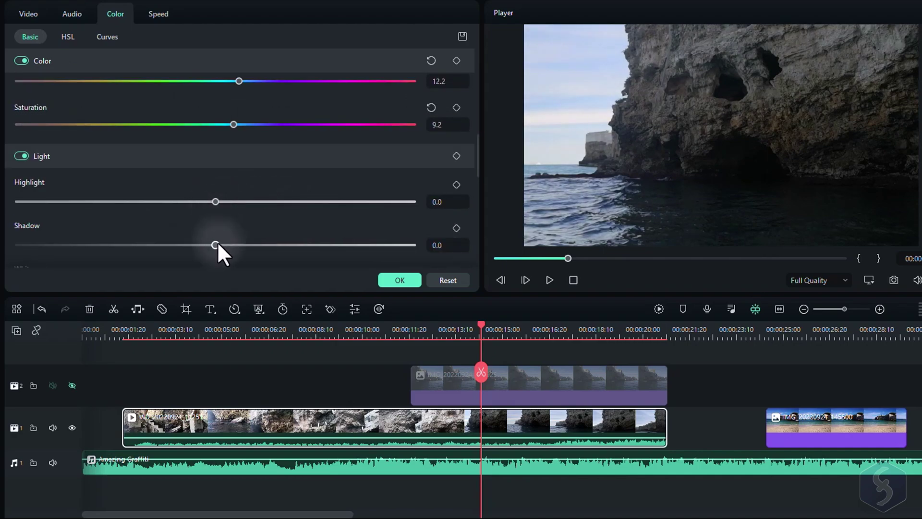
left_click_drag(217, 245, 289, 247)
scroll(263, 245, "down", 2)
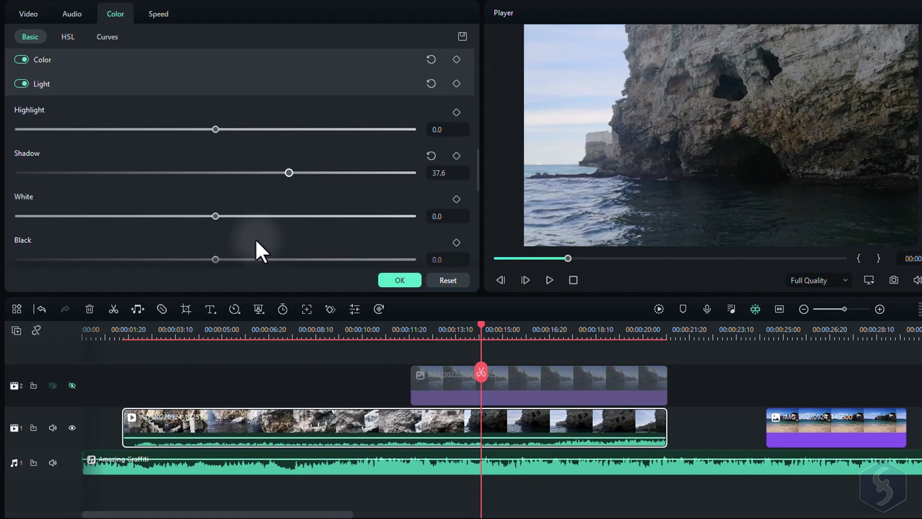
left_click_drag(215, 216, 182, 217)
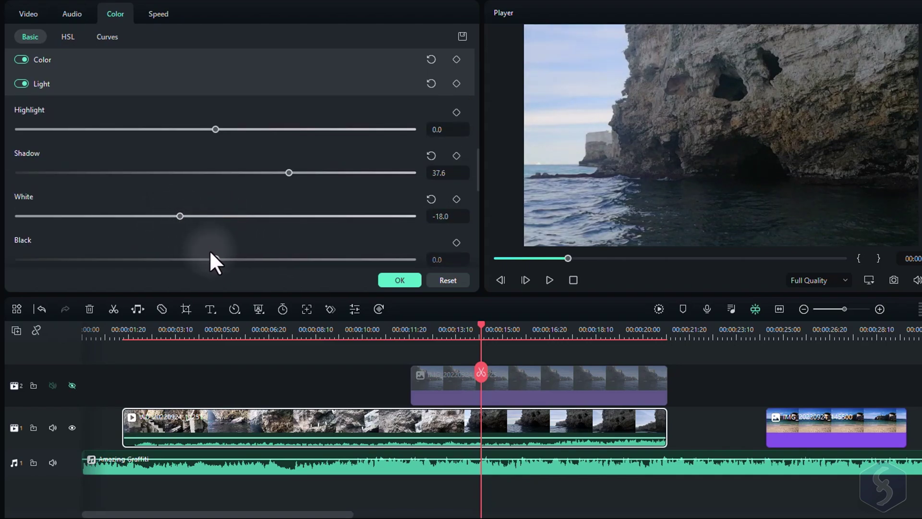
Boost cyan saturation in HSL to 65.7, then bend the tone curve with a new point
left_click(68, 37)
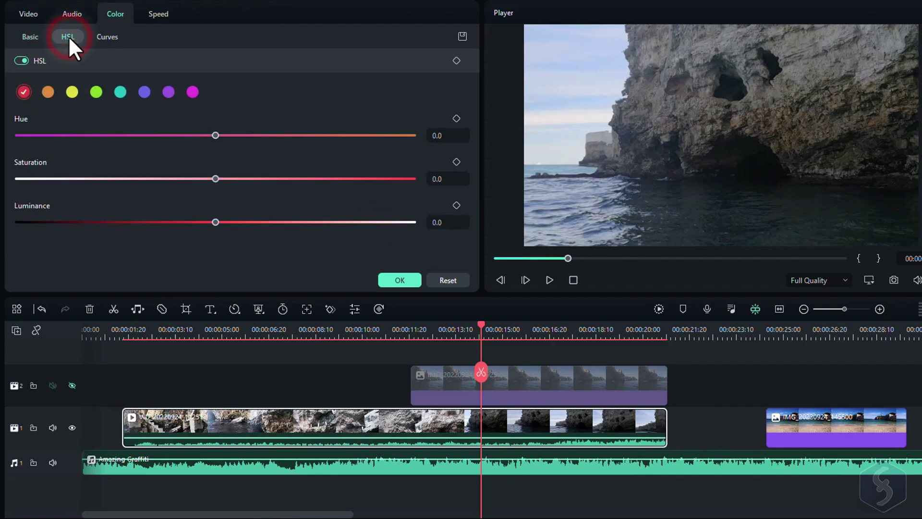
left_click(120, 94)
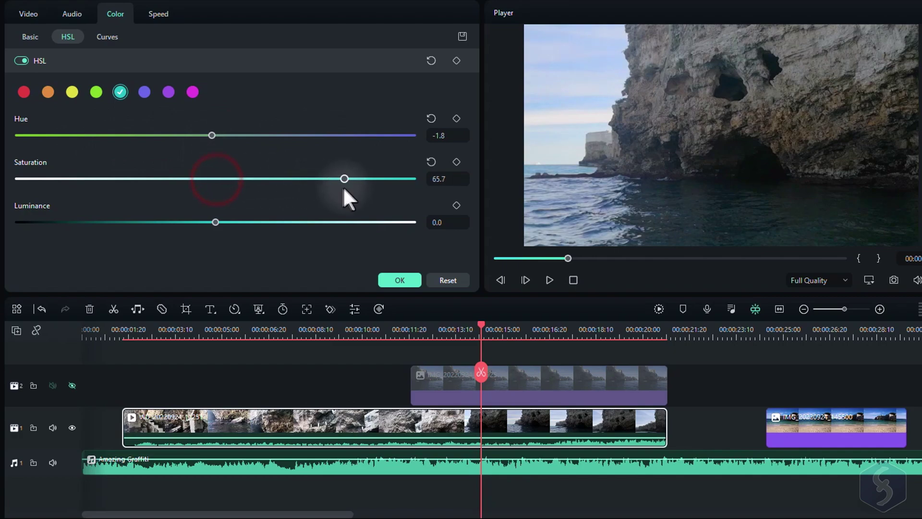
left_click(108, 36)
scroll(365, 180, "down", 2)
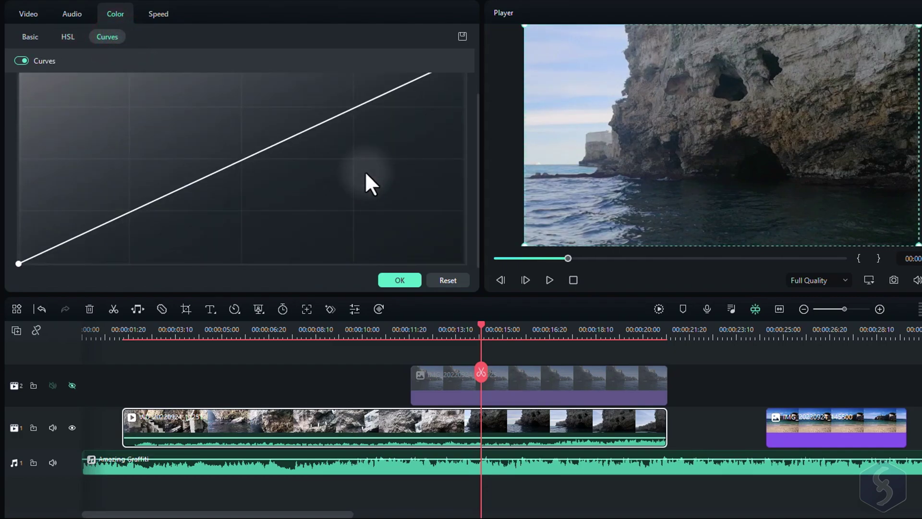
scroll(365, 181, "up", 2)
mouse_move(419, 136)
left_mouse_down()
mouse_move(420, 157)
mouse_move(379, 130)
left_mouse_up()
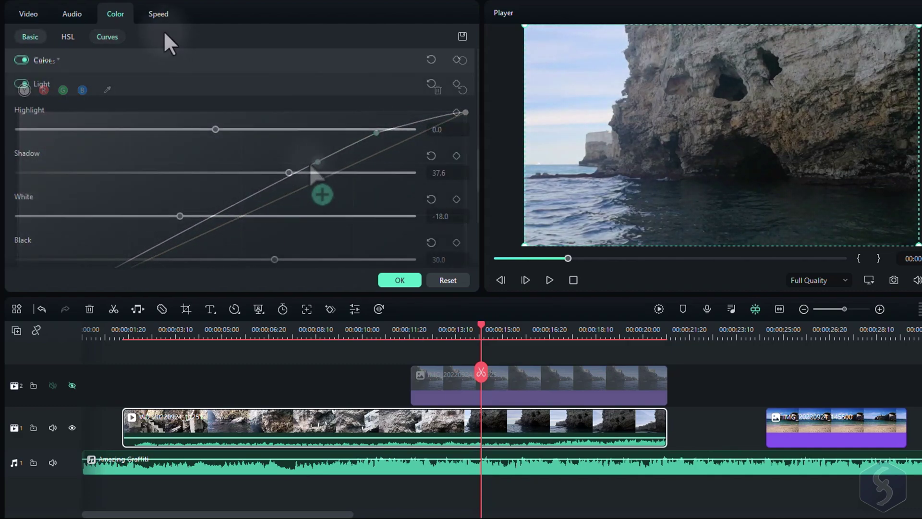
Set Uniform Speed to about 4.56x, preview it, then move on to the Speed Ramping presets
left_click(161, 15)
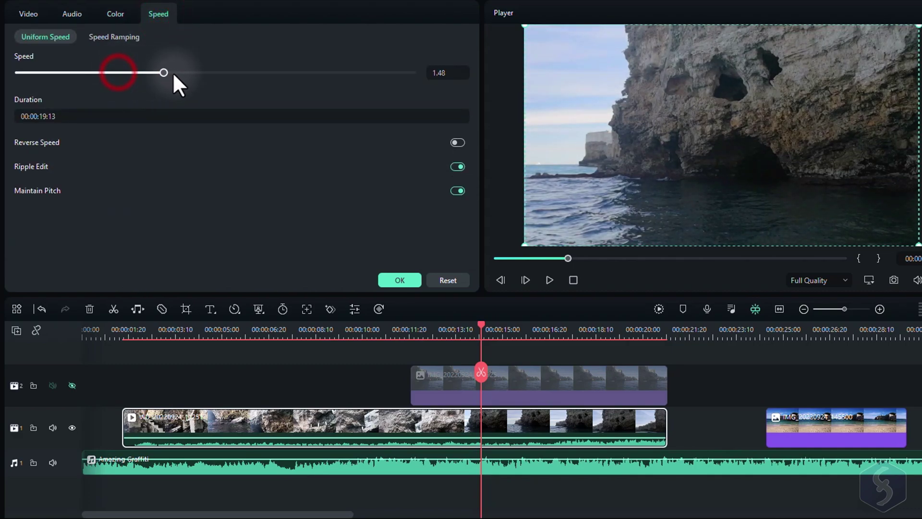
left_click_drag(247, 70, 247, 70)
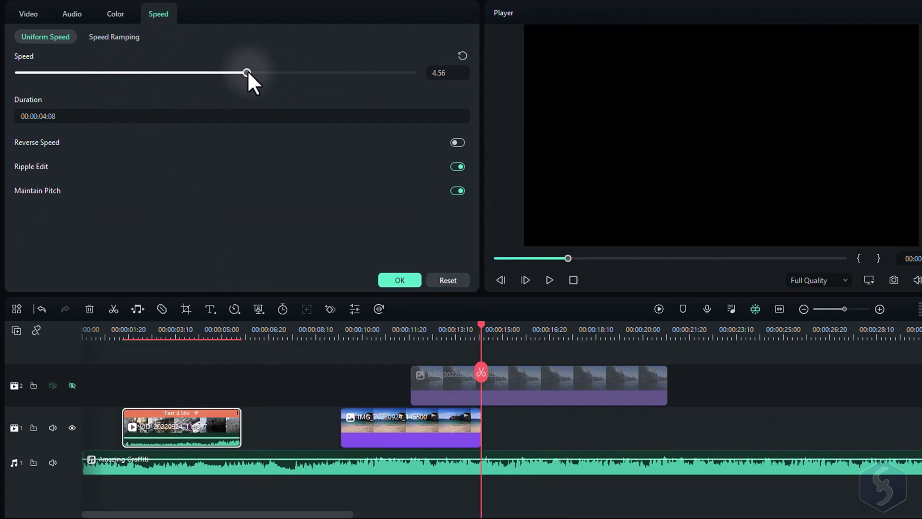
left_click(549, 280)
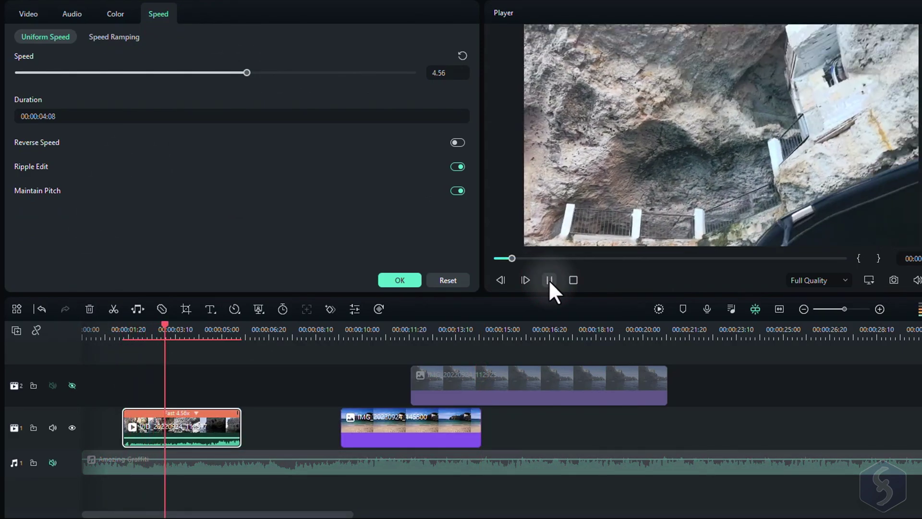
left_click(548, 280)
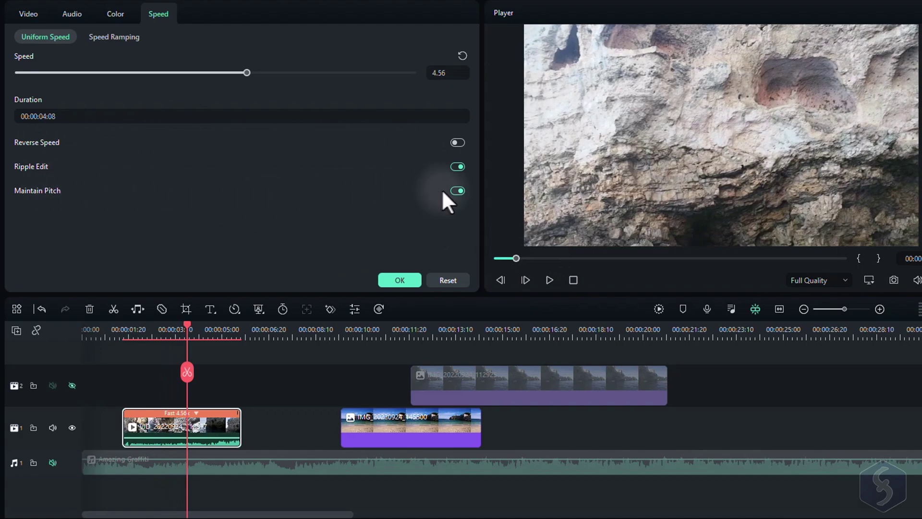
left_click(126, 39)
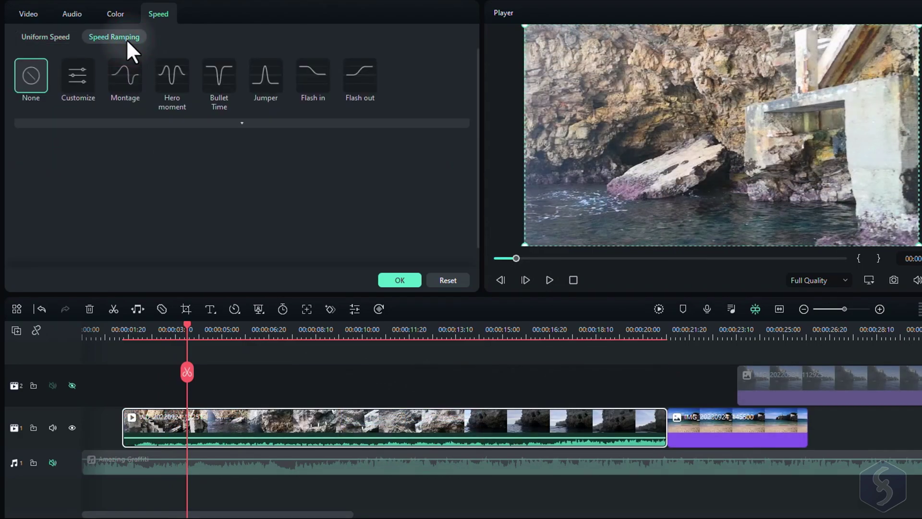
Apply the Hero Moment speed ramp and bring up its custom speed curve
left_click(162, 79)
left_click(550, 281)
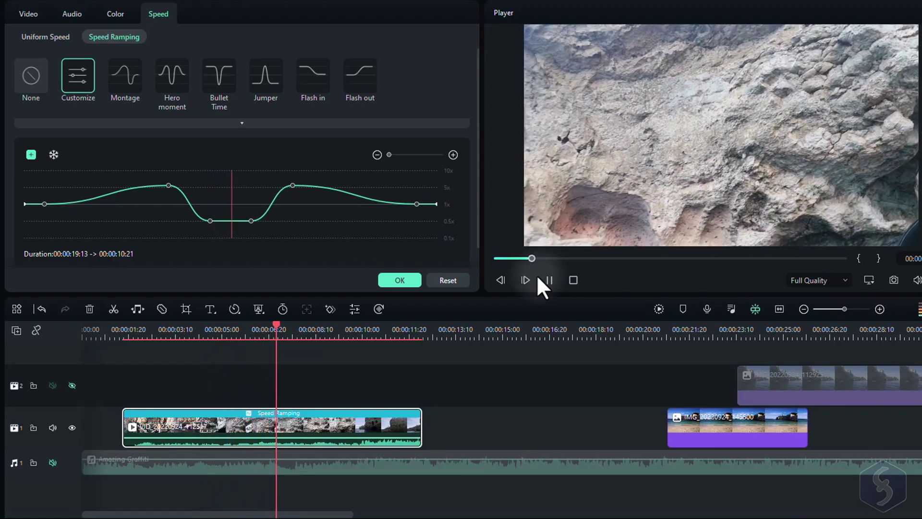
left_click(540, 281)
Reshape the curve: right slow point to about 2.1x, peaks lowered to about 2x, clip near 9:24
mouse_move(250, 221)
left_mouse_down()
mouse_move(244, 204)
mouse_move(253, 209)
left_mouse_up()
left_click_drag(294, 186, 298, 204)
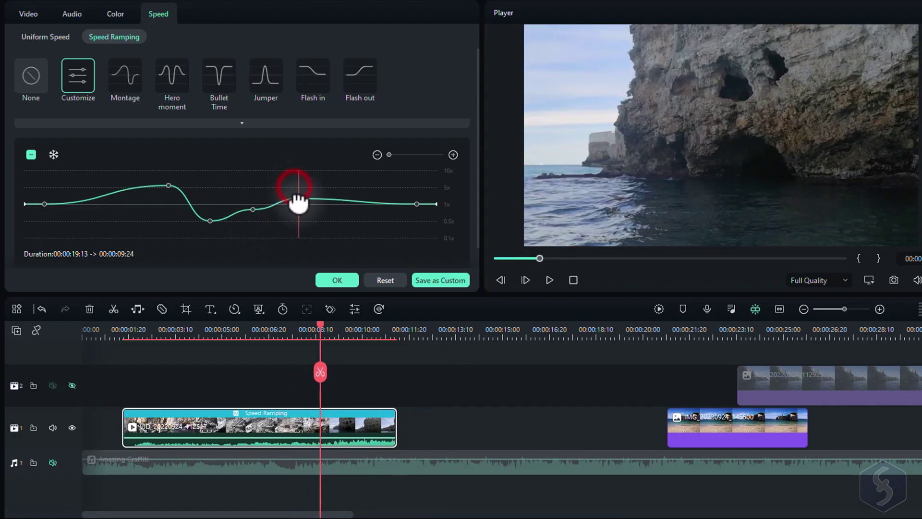
left_click_drag(168, 186, 166, 199)
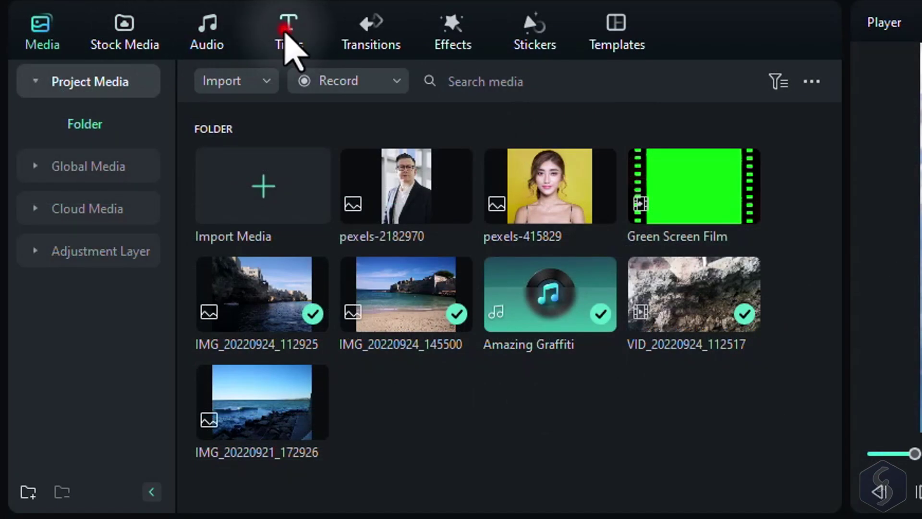
Browse the Titles, Transitions and Effects libraries, returning to Titles
left_click(286, 36)
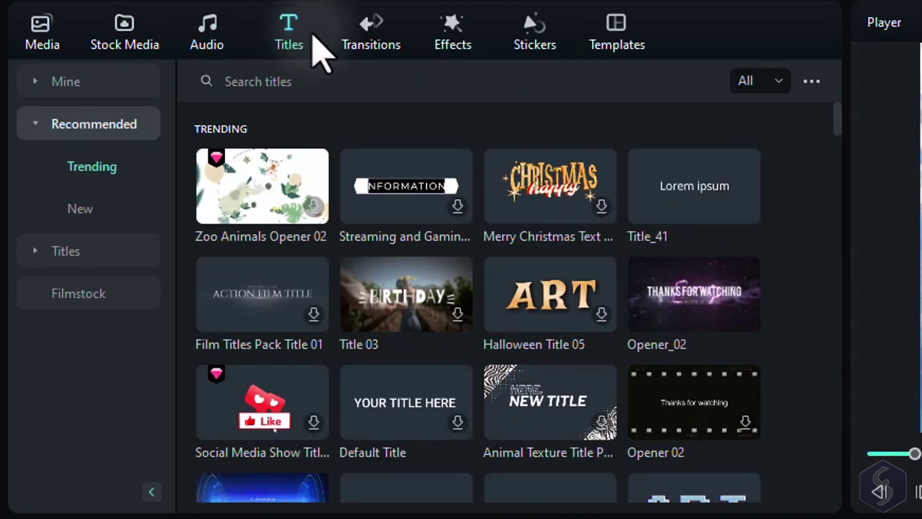
left_click(364, 39)
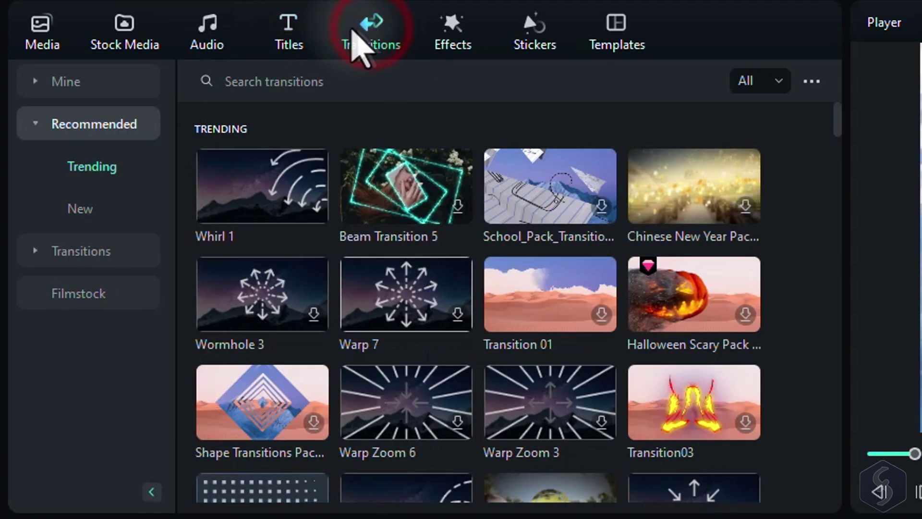
left_click(450, 36)
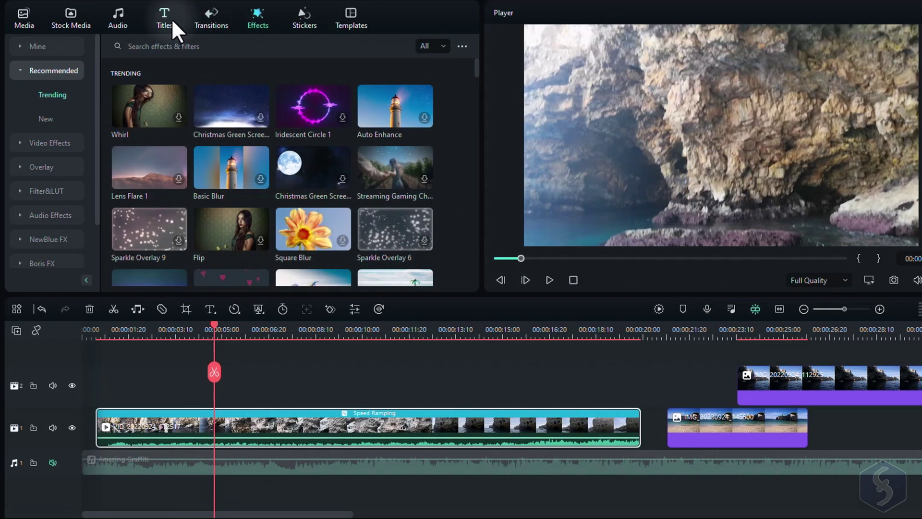
left_click(165, 18)
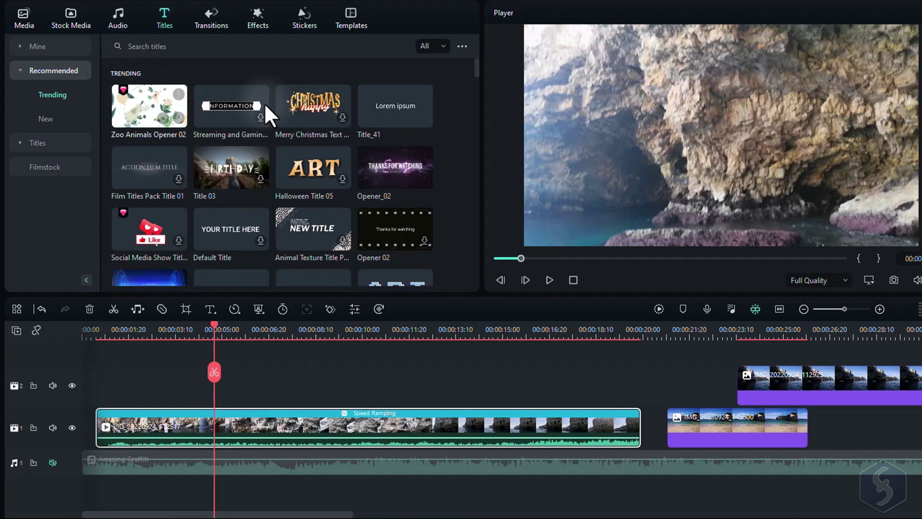
scroll(312, 115, "down", 2)
Place Animal Texture Title 21 on track 2, preview it, and delete the extra Basic 6 title
left_click_drag(308, 117, 273, 391)
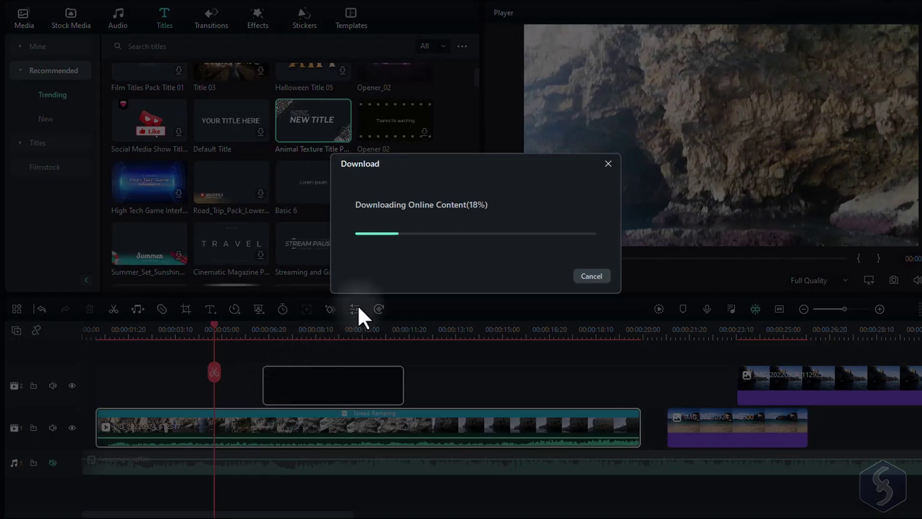
left_click(550, 279)
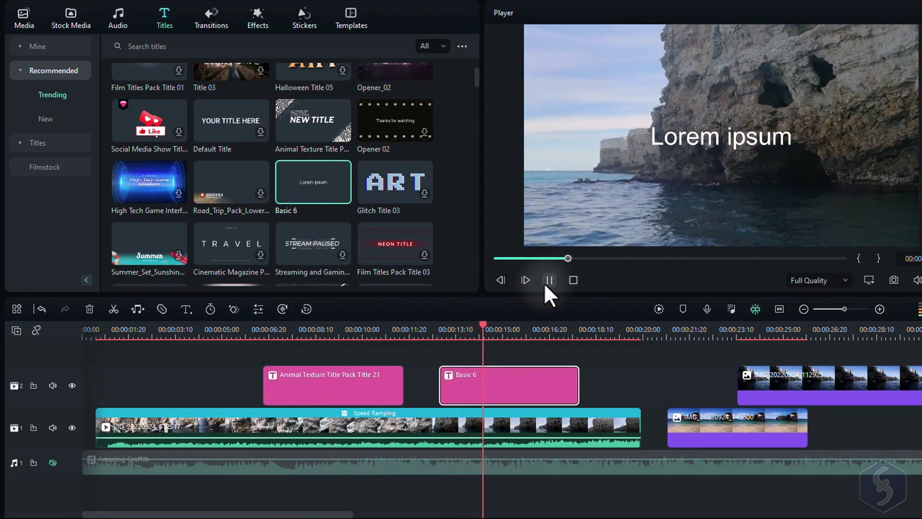
left_click(547, 281)
key("Delete")
Replace the title's NEW TITLE layer text with 'Amazing'
double_click(352, 381)
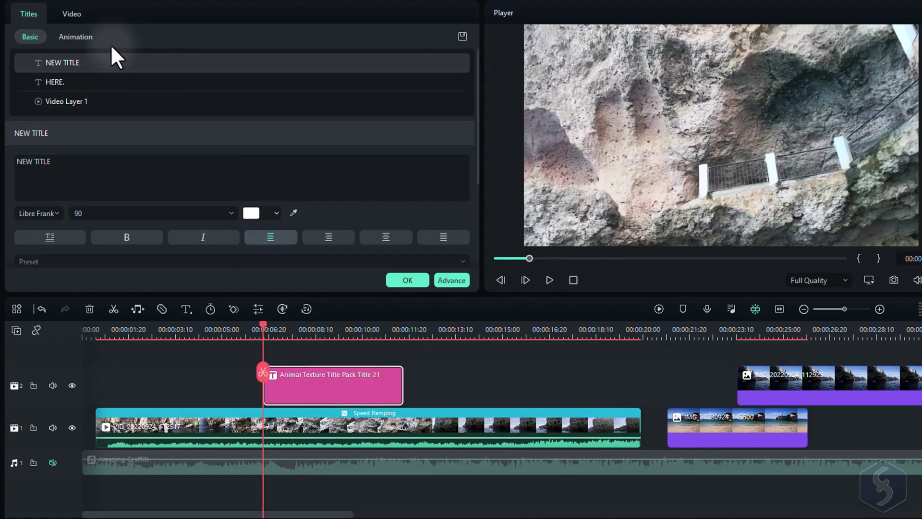
left_click(64, 83)
left_click(68, 102)
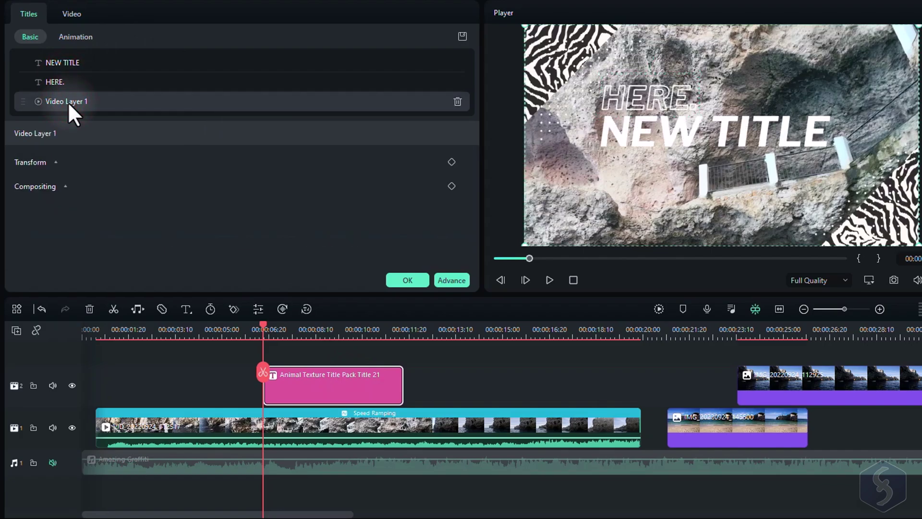
left_click(69, 63)
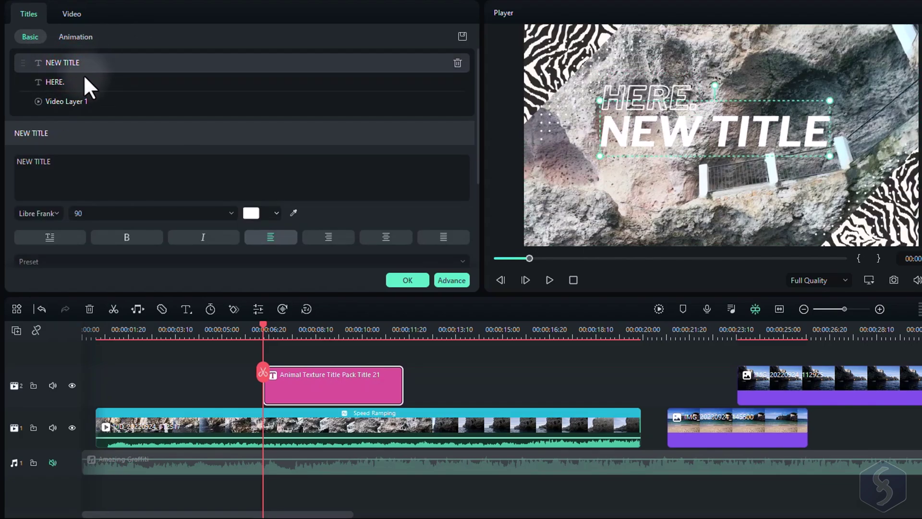
left_click_drag(56, 163, 12, 158)
type("Ama")
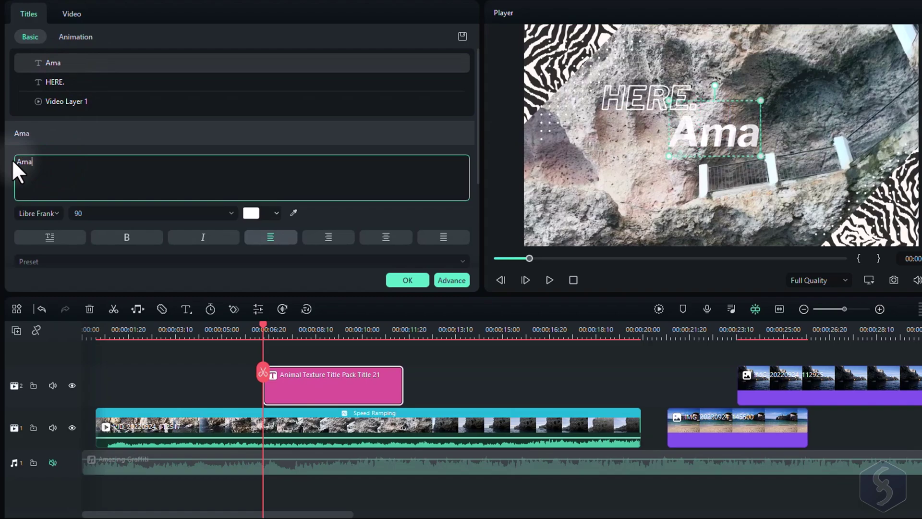
type("zing")
left_click(192, 238)
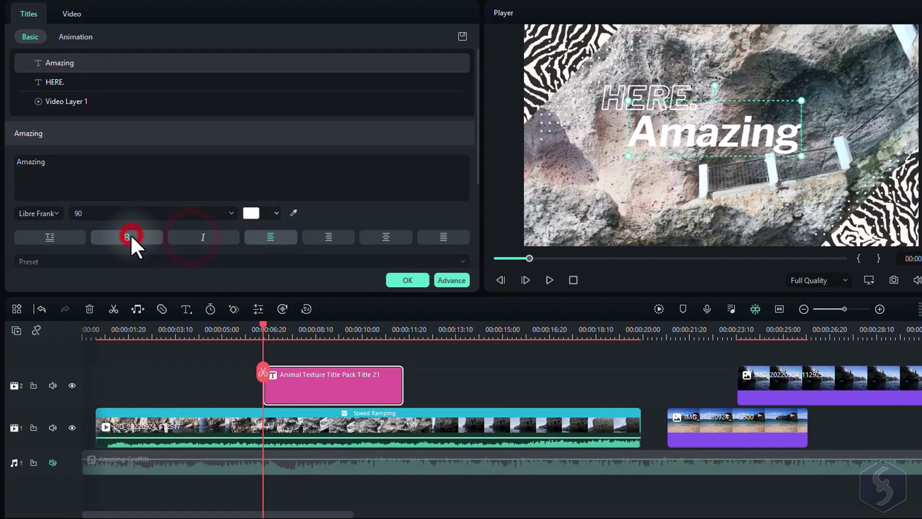
Colour the Amazing text orange and move it up toward HERE. in the player
left_click(256, 211)
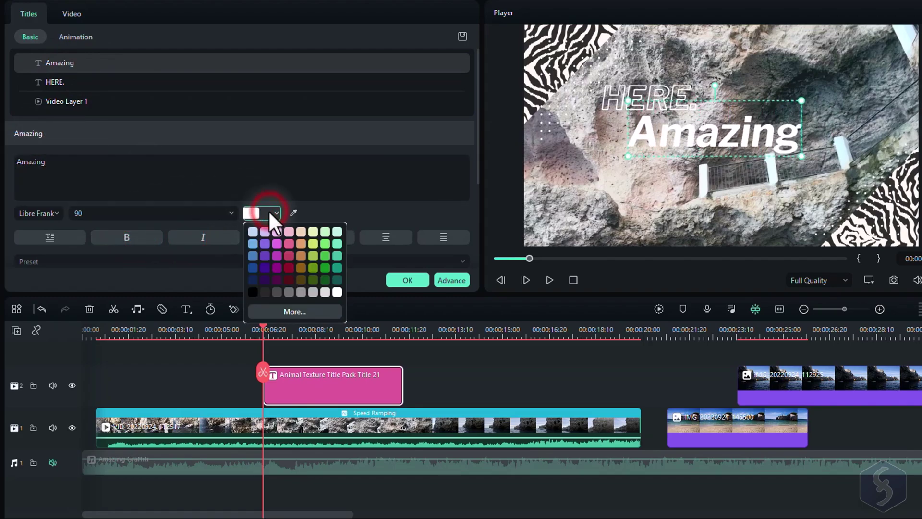
left_click(302, 244)
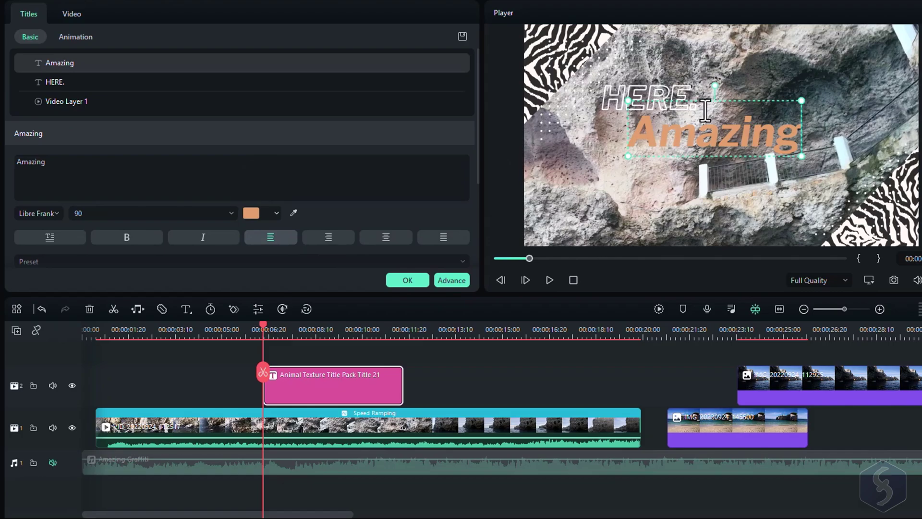
mouse_move(735, 102)
left_mouse_down()
mouse_move(705, 29)
mouse_move(710, 83)
mouse_move(699, 103)
left_mouse_up()
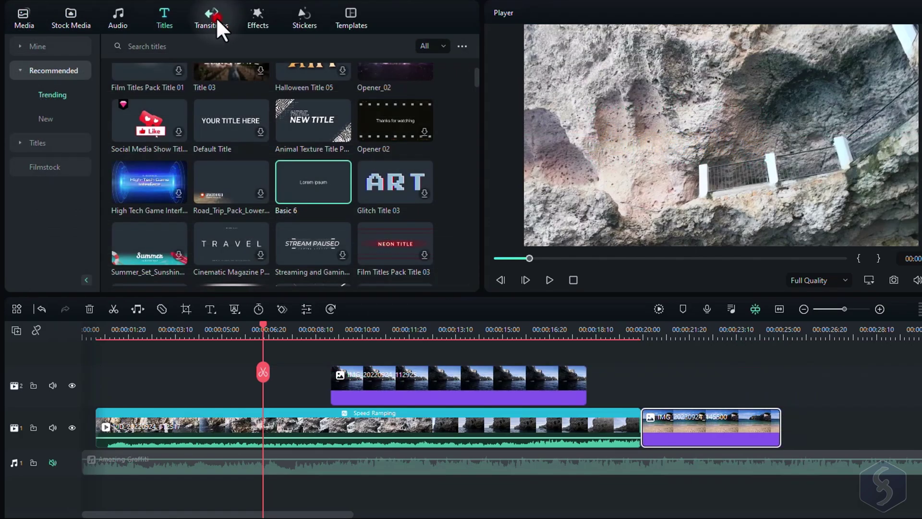
Add the Warp 7 transition to the upper image clip and preview it
left_click(216, 17)
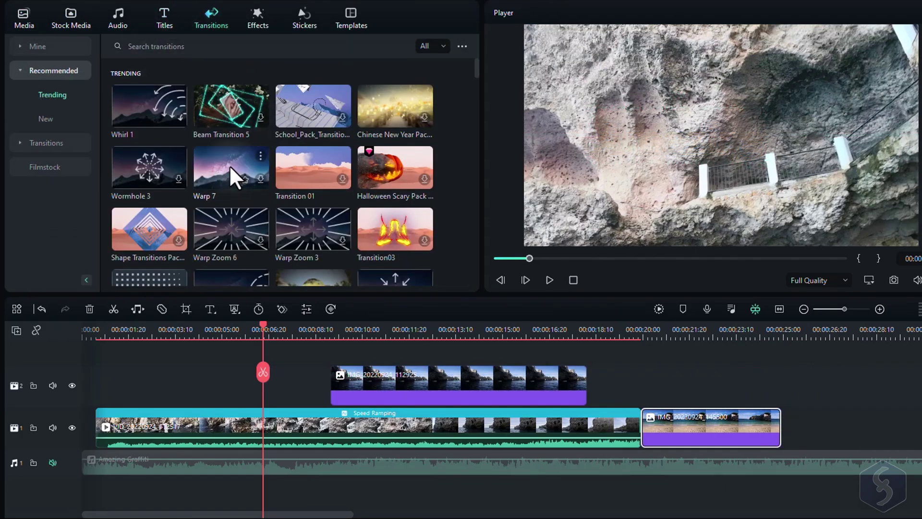
left_click_drag(229, 165, 348, 387)
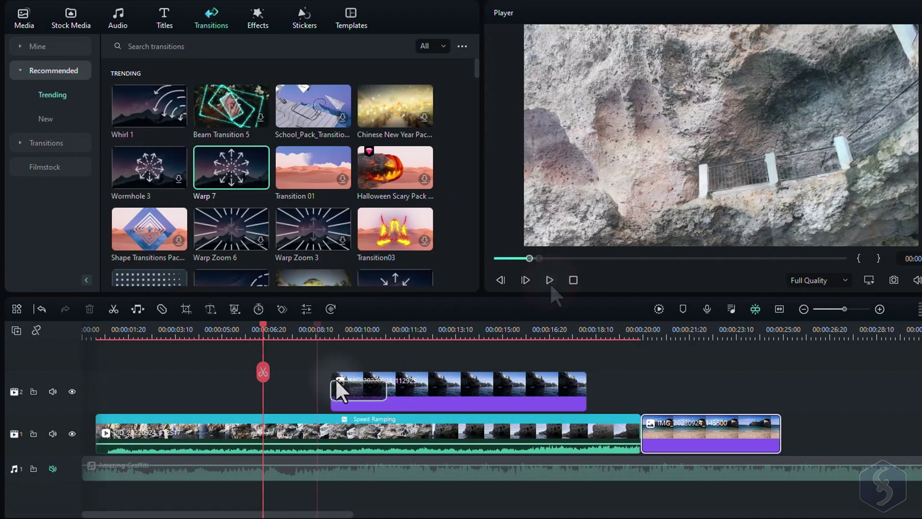
left_click(550, 281)
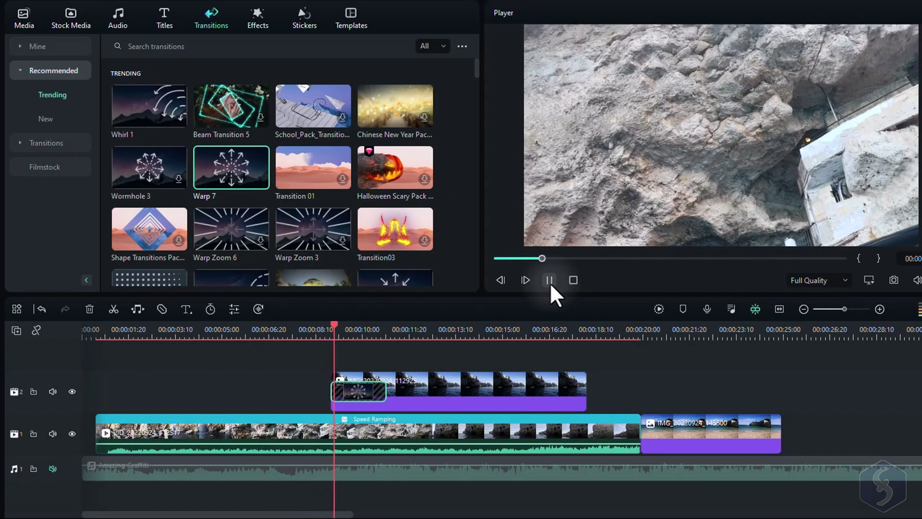
scroll(310, 180, "down", 1)
left_click_drag(310, 176, 640, 434)
Preview Warp Zoom 3 between the cave clip and beach photo and lengthen it to about 2:10
left_click(546, 280)
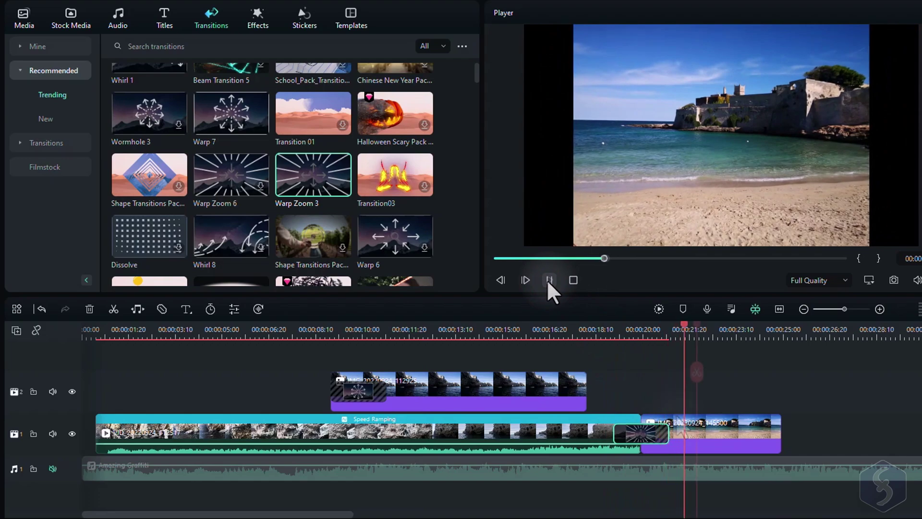
left_click(547, 279)
left_click(641, 433)
left_click(656, 433)
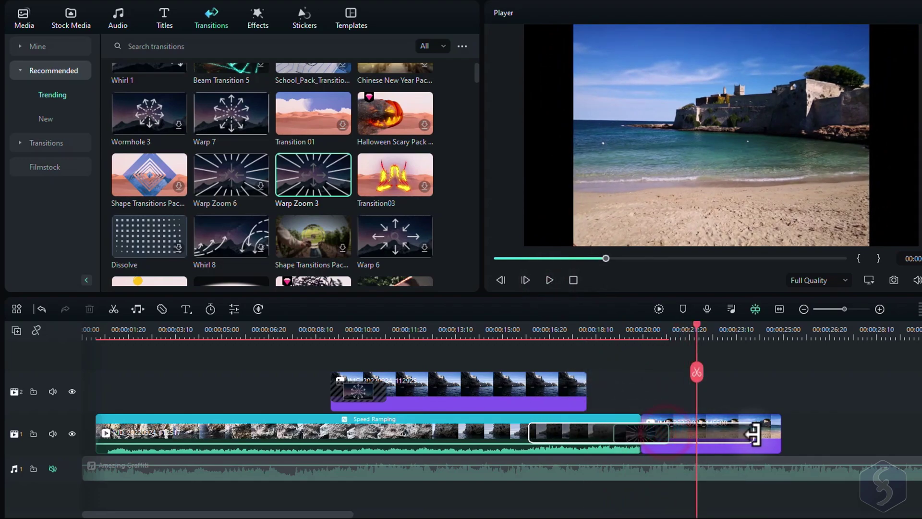
left_click_drag(674, 433, 673, 430)
double_click(652, 441)
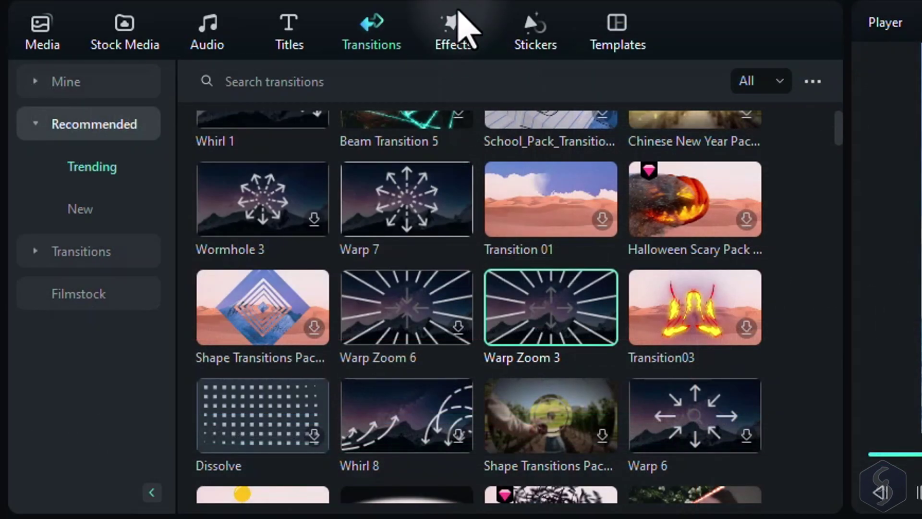
Browse effect categories and apply the Distortion Whirl effect to the first video clip
left_click(454, 32)
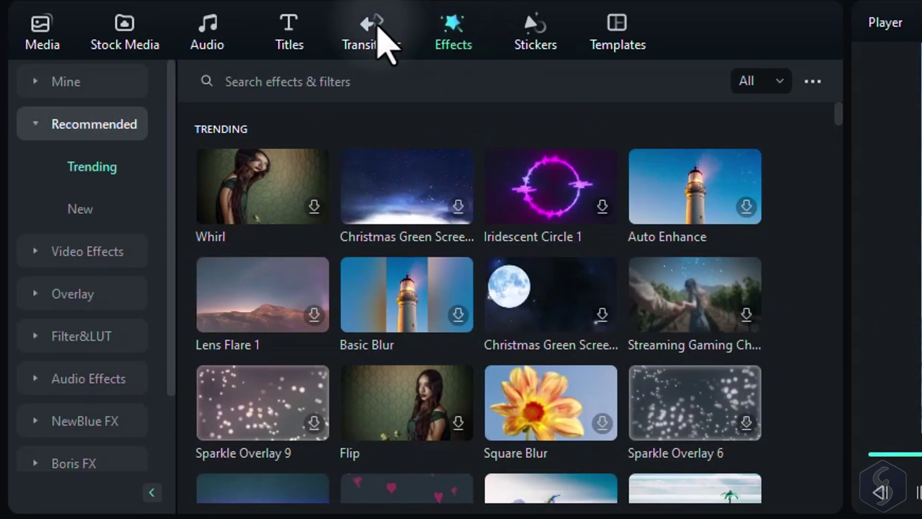
scroll(657, 216, "down", 3)
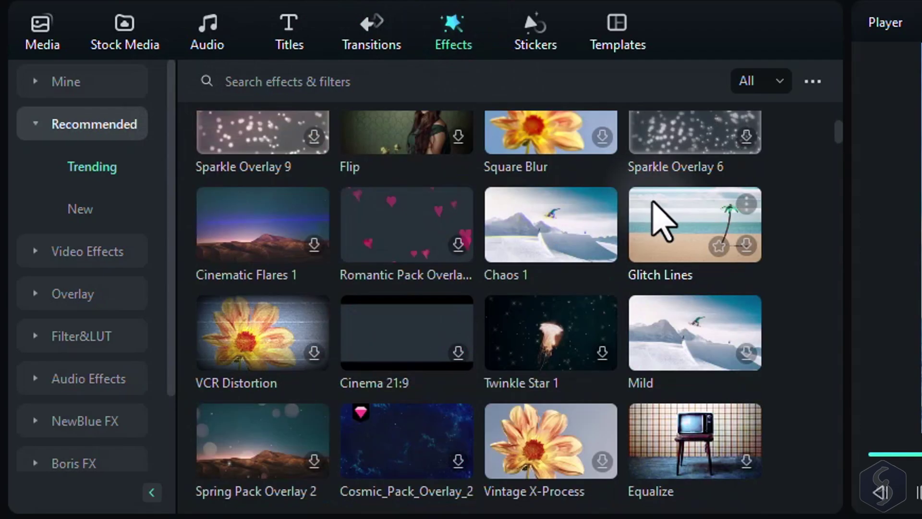
scroll(654, 208, "down", 1)
scroll(657, 231, "down", 1)
scroll(648, 252, "down", 2)
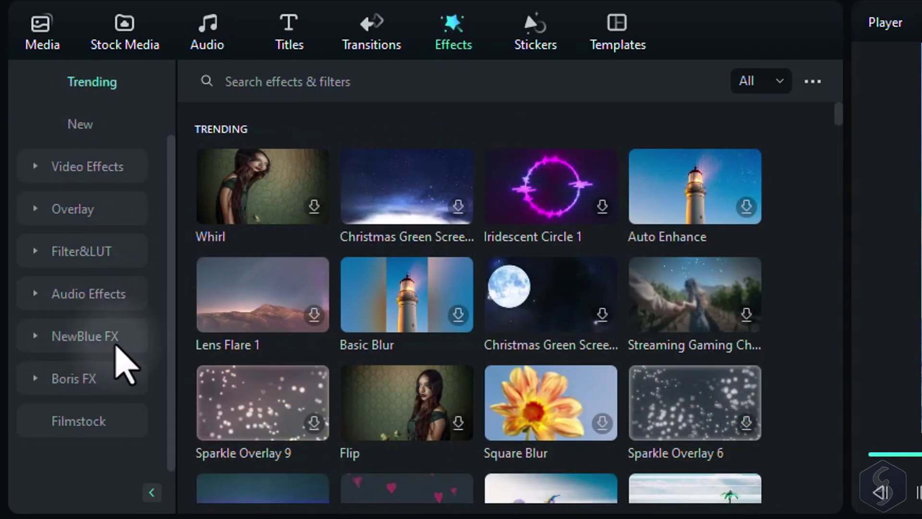
left_click(115, 345)
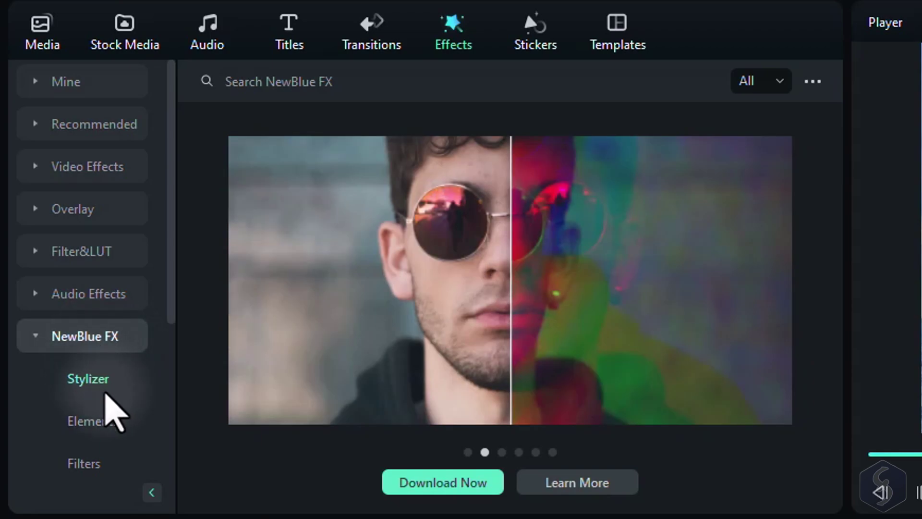
left_click(43, 336)
left_click(81, 378)
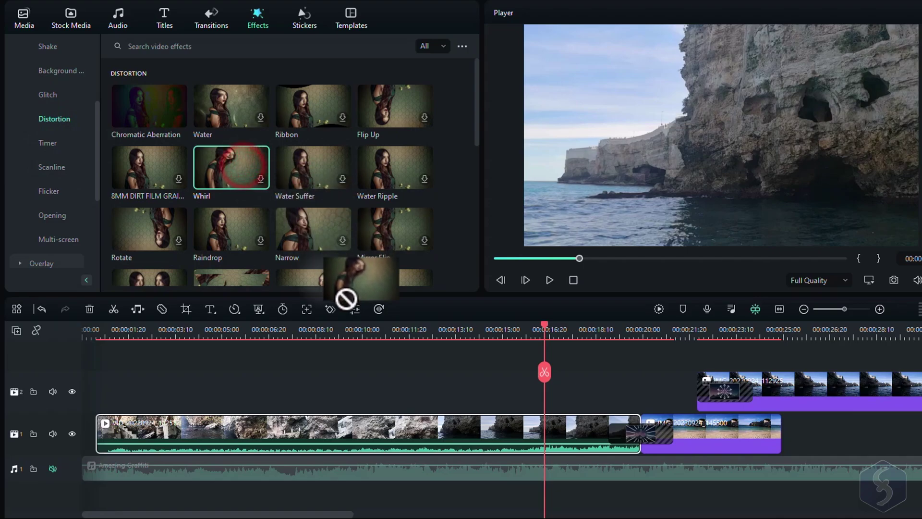
left_click_drag(243, 170, 349, 441)
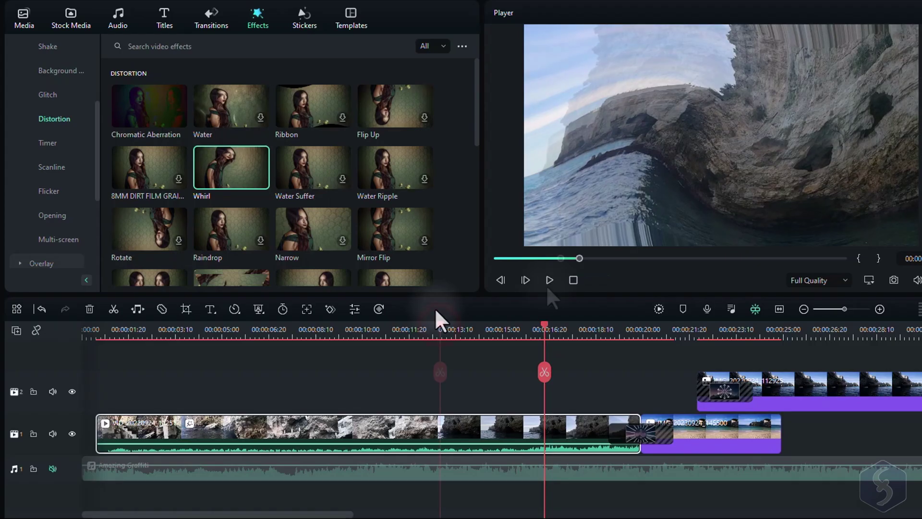
Preview the whirled footage, then adjust the Whirl effect's Position X to about 36
left_click(439, 329)
left_click(549, 280)
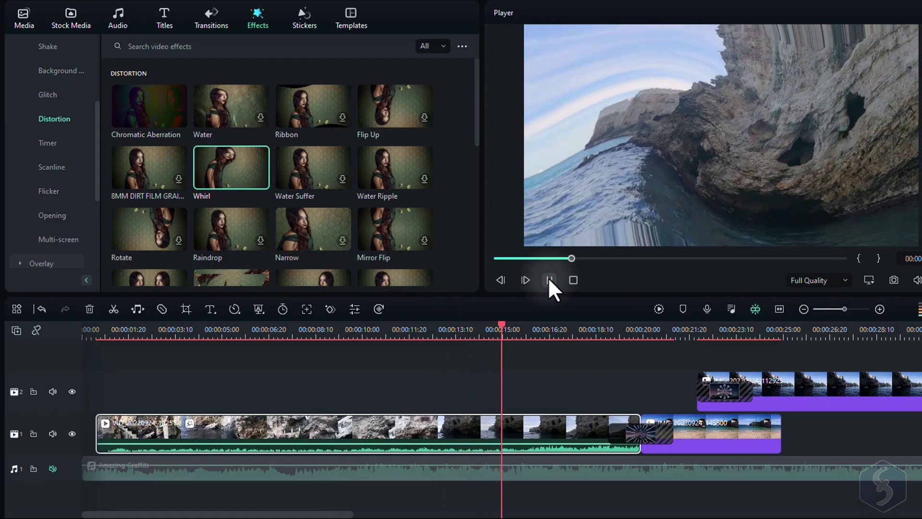
left_click(549, 279)
double_click(477, 433)
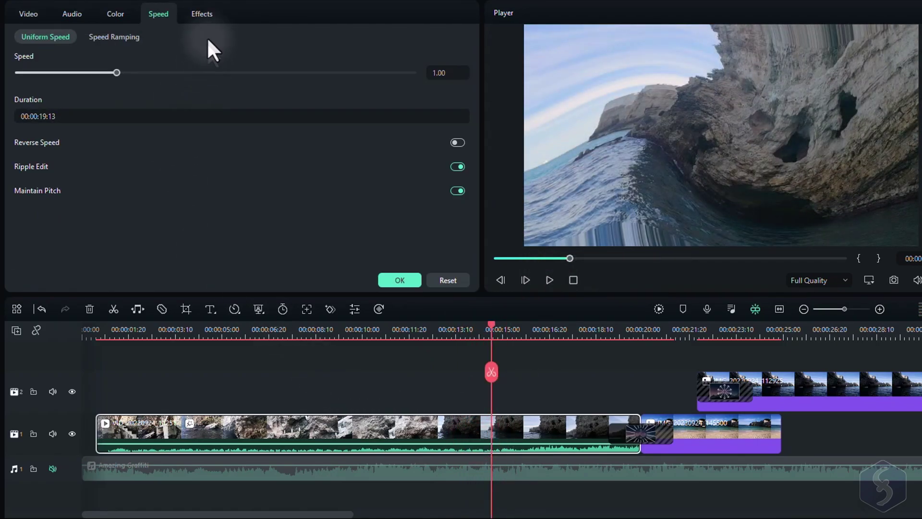
left_click(205, 17)
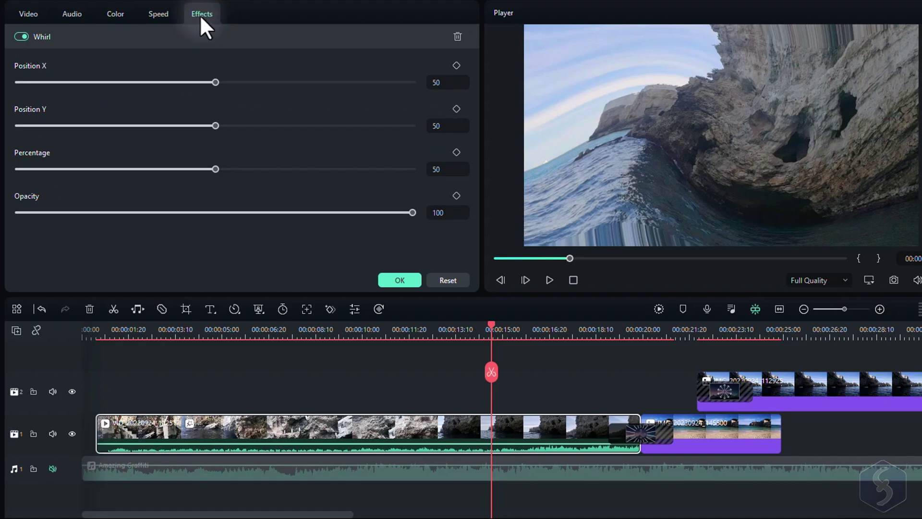
mouse_move(211, 83)
left_mouse_down()
mouse_move(140, 82)
mouse_move(210, 82)
left_mouse_up()
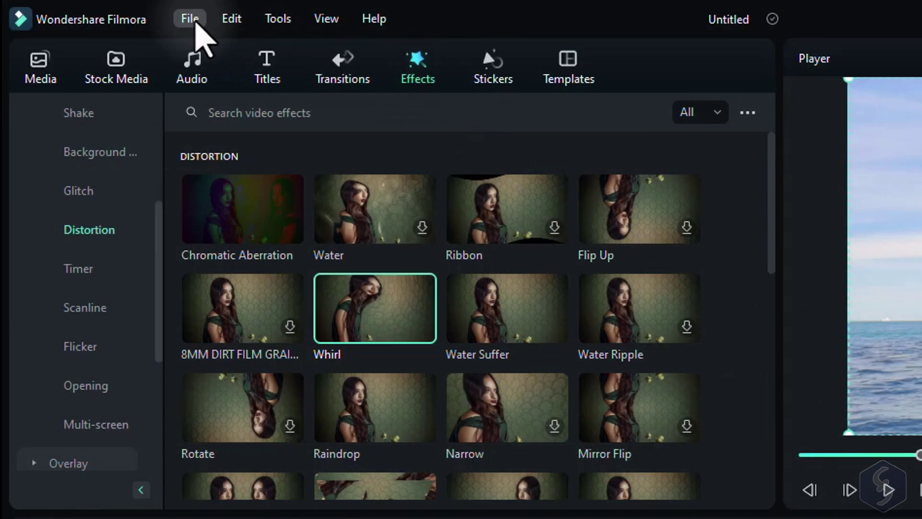
Save the project as VE Project 1.wfp via Save Project As
left_click(194, 26)
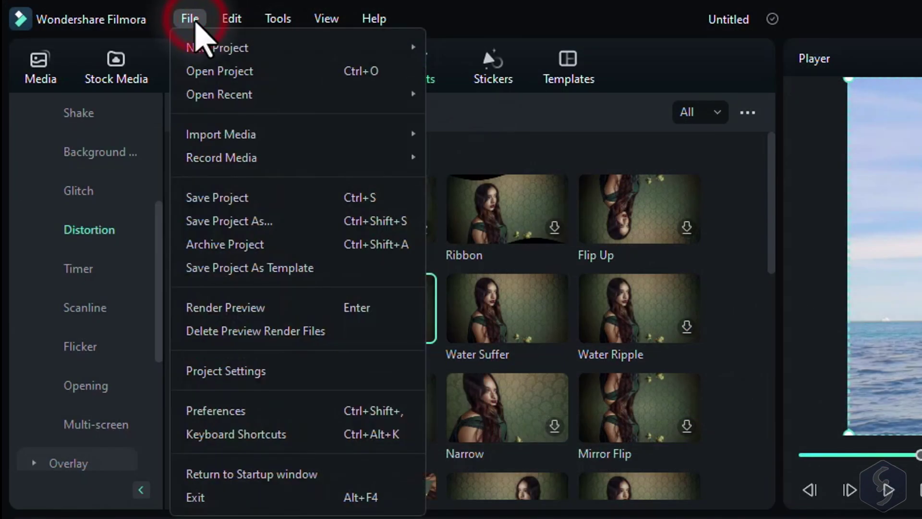
left_click(274, 221)
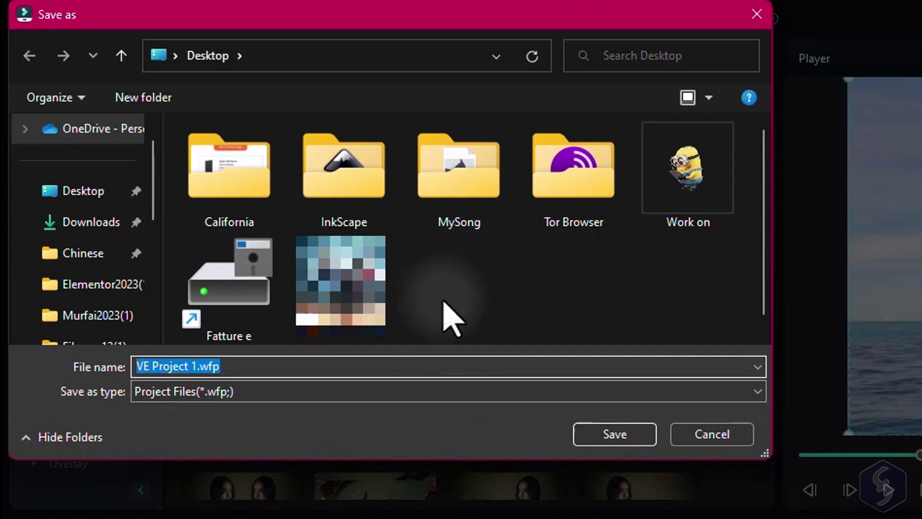
key("Return")
Start Archive Project and select the archive file name
left_click(189, 19)
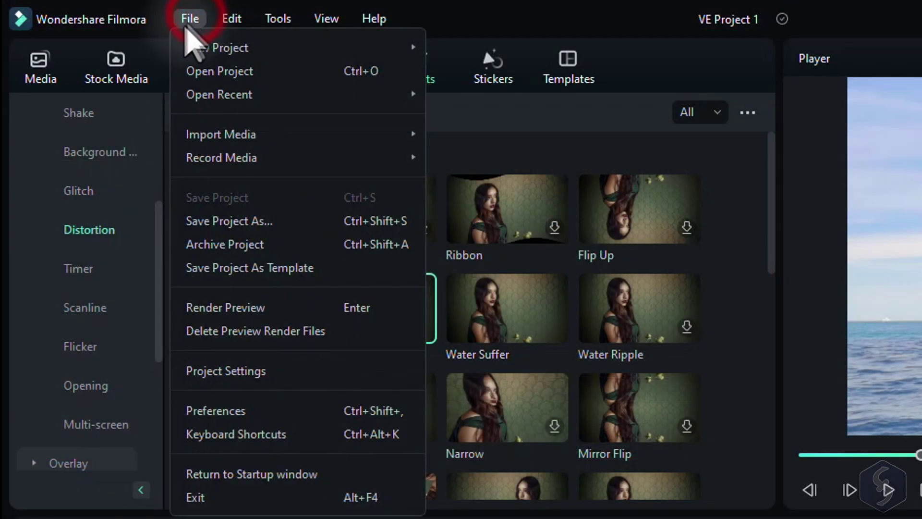
left_click(254, 247)
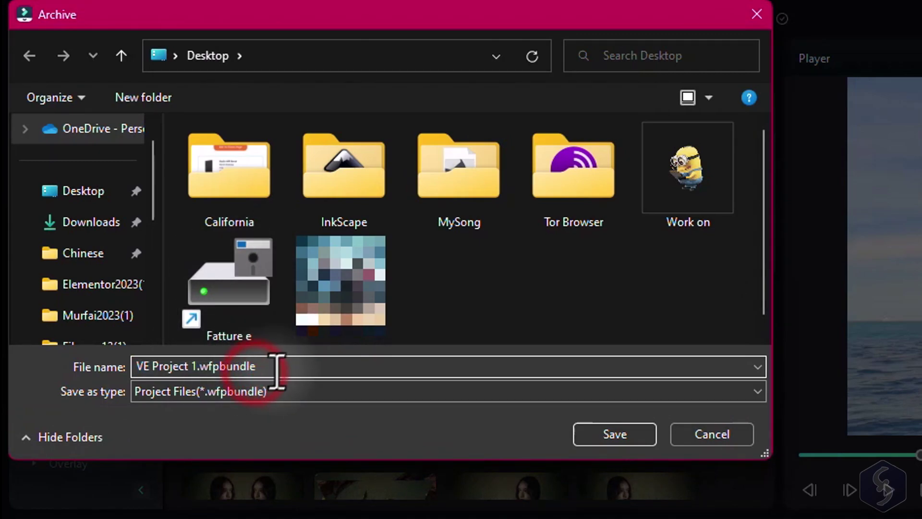
left_click_drag(278, 367, 134, 366)
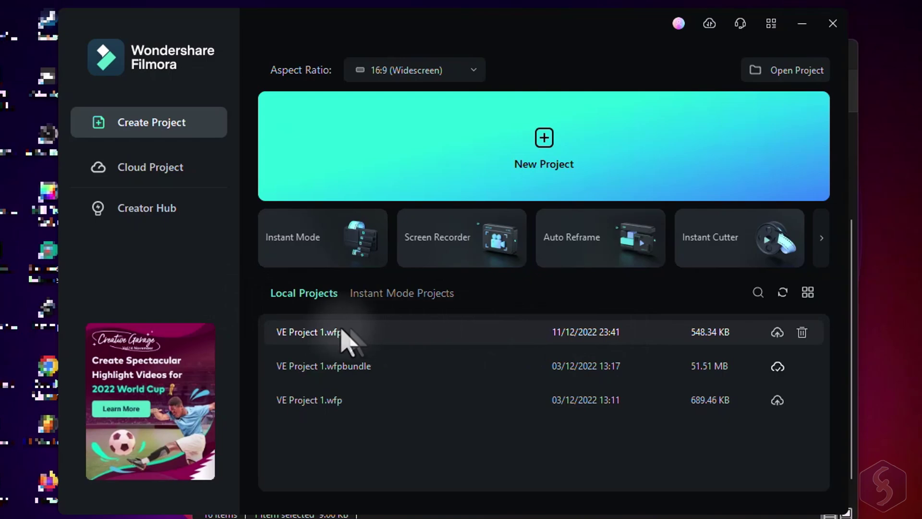
Back up VE Project 1 with its media files to the cloud as VE Project 1(1).wfpbundle
left_click(779, 334)
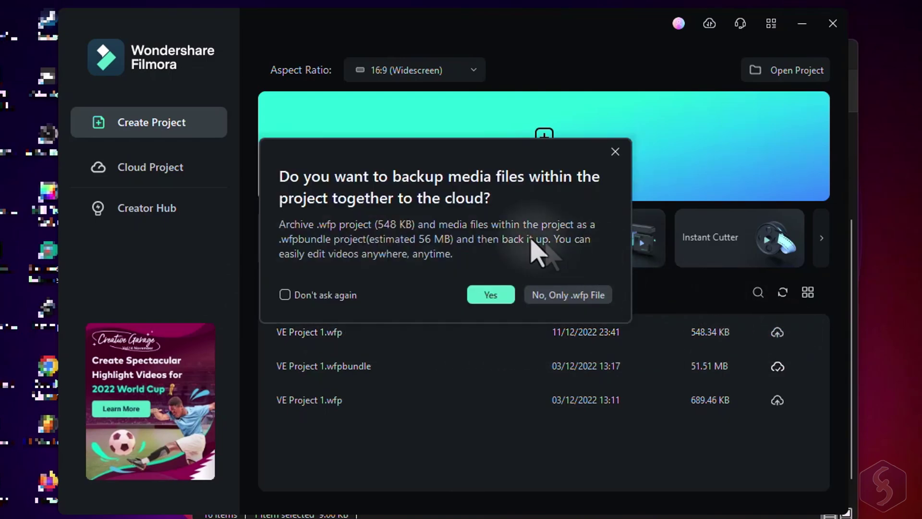
left_click(497, 297)
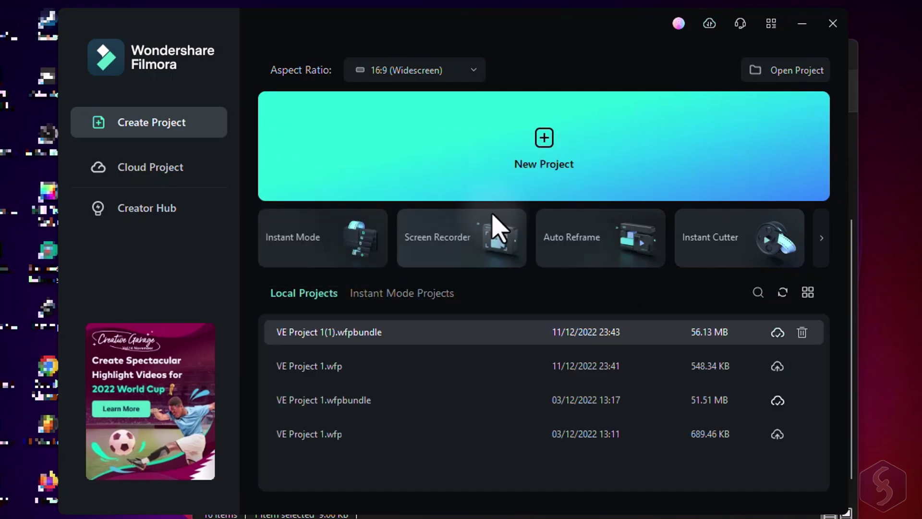
Reopen VE Project 1, enter Export and review the Device, YouTube, TikTok and Vimeo options
double_click(770, 364)
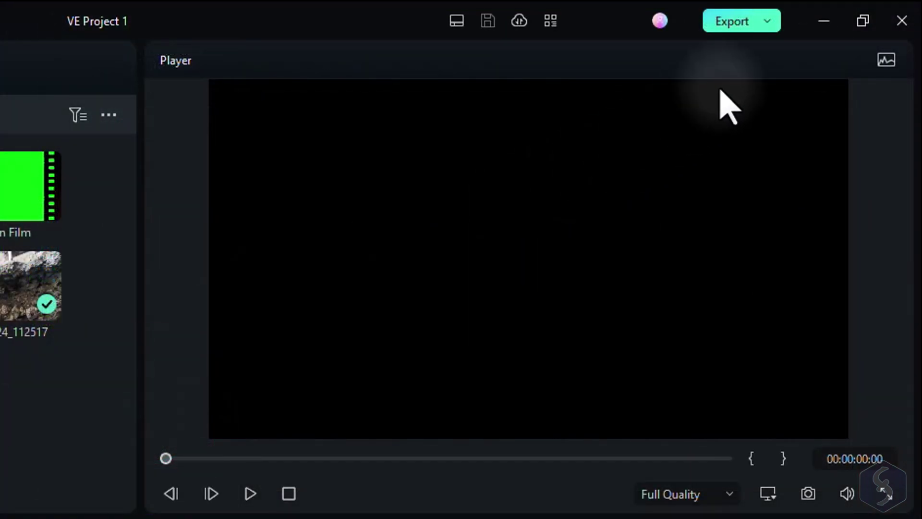
left_click(743, 29)
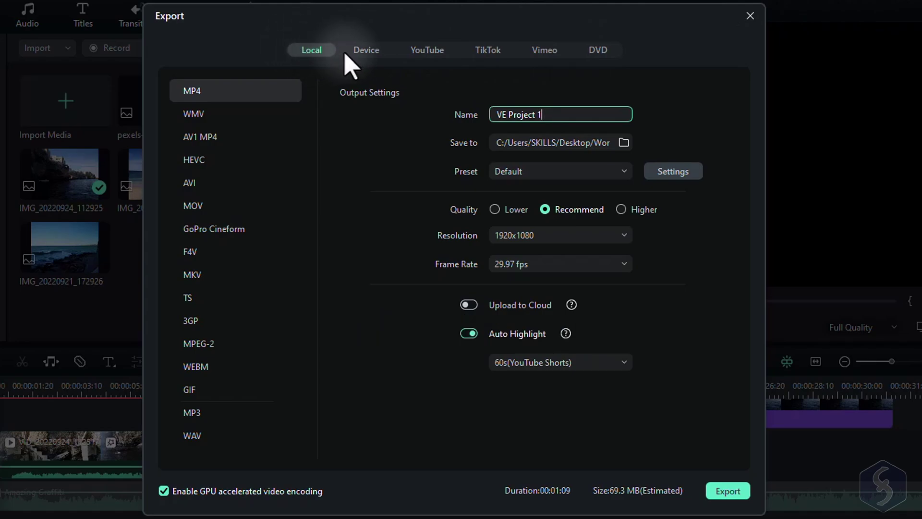
left_click(364, 51)
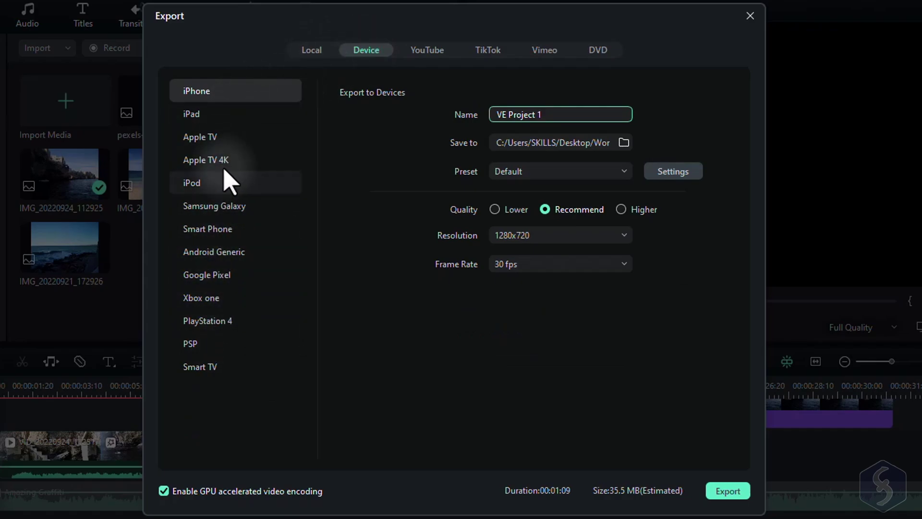
left_click(432, 58)
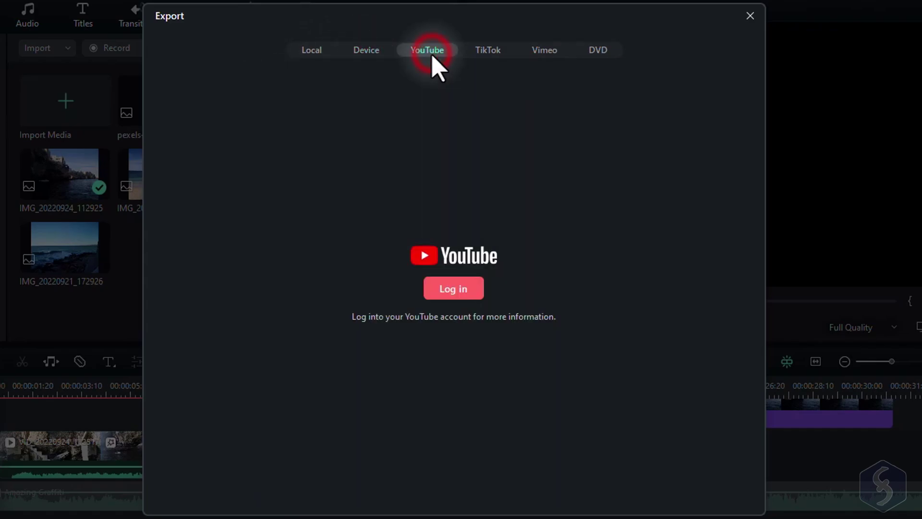
left_click(488, 50)
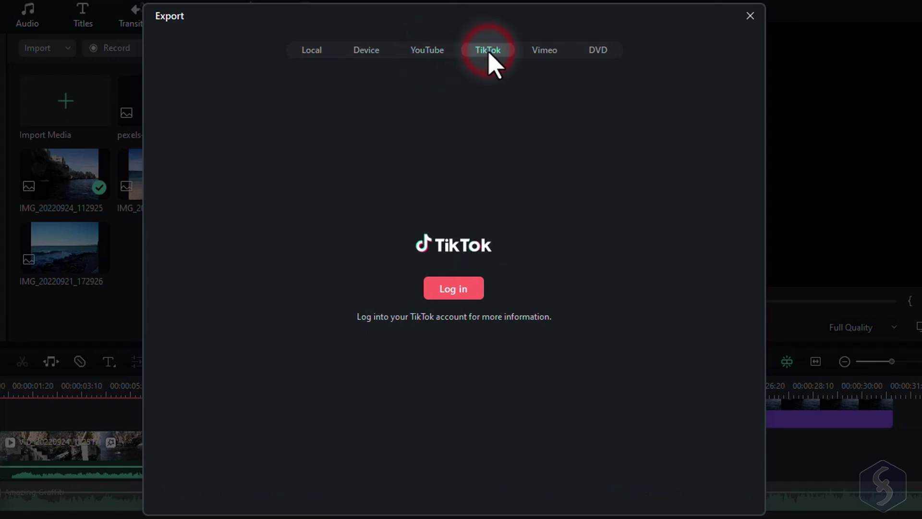
left_click(542, 54)
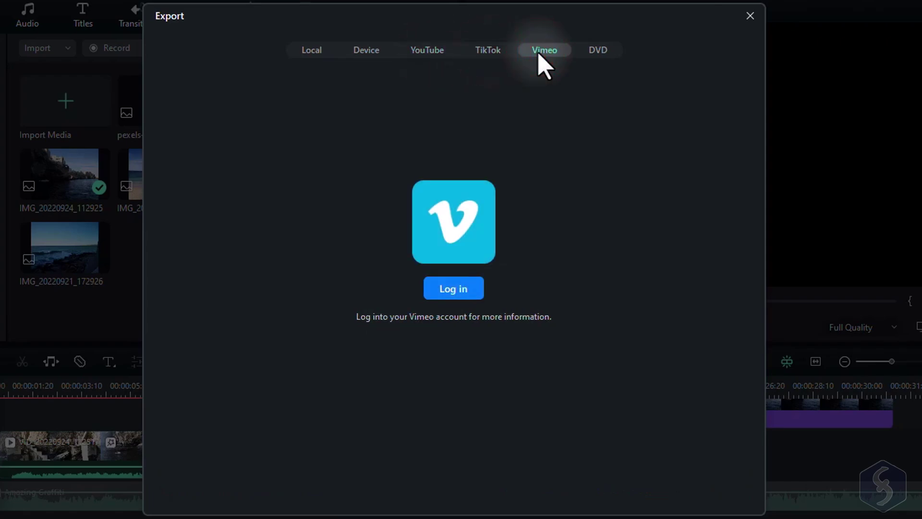
Choose Local MP4 output (after trying WMV and AV1 MP4) and rename the file to MyVideo
left_click(315, 57)
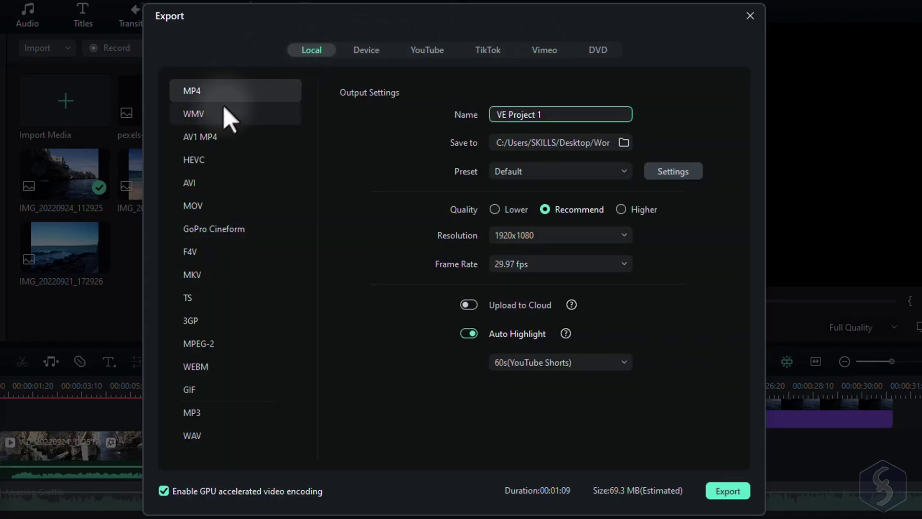
left_click(219, 121)
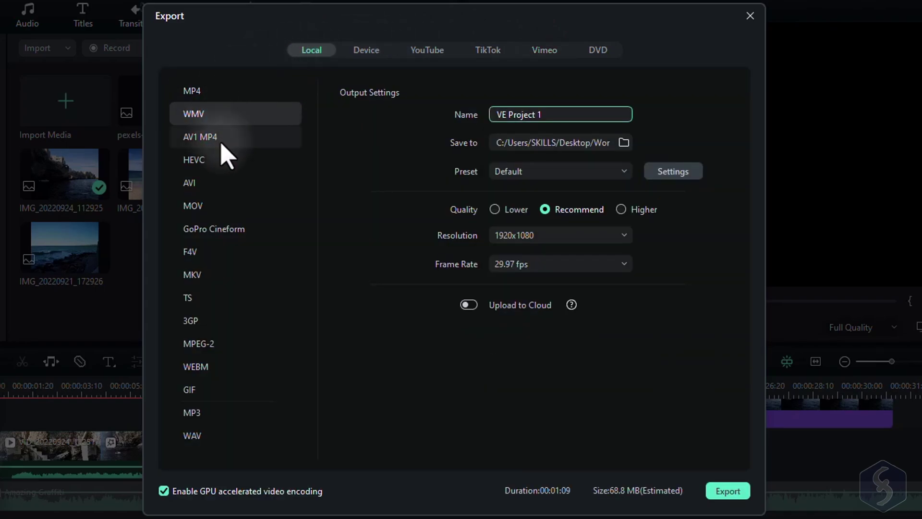
left_click(220, 139)
left_click(216, 92)
triple_click(493, 115)
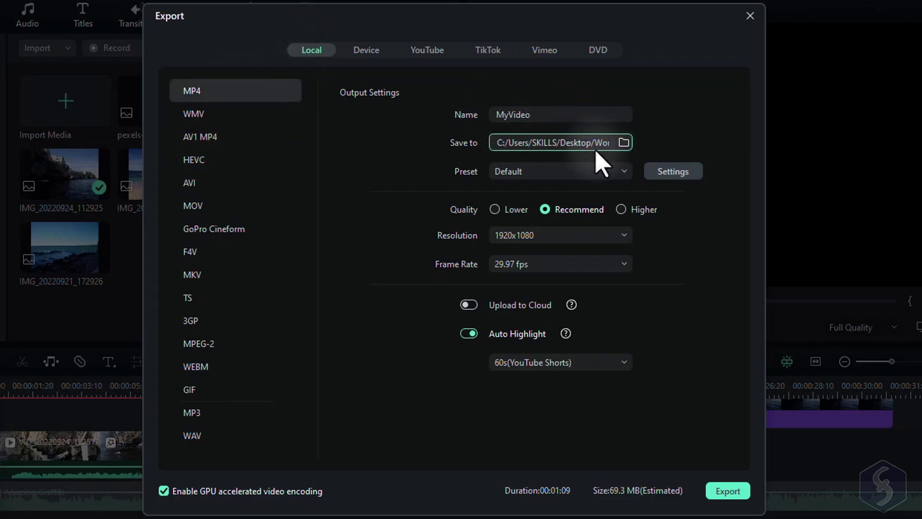
Keep 1920x1080 resolution and 29.97 fps, and review the Auto Highlight length options
left_click(618, 242)
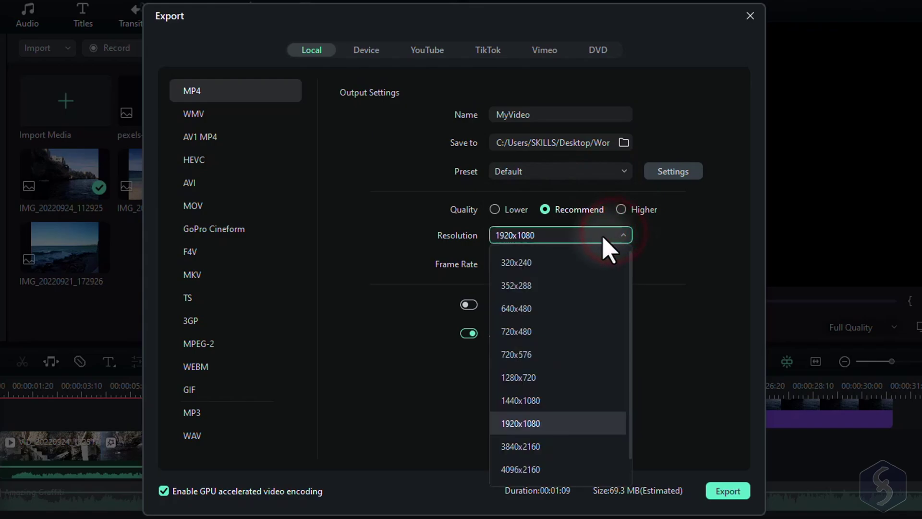
left_click(618, 263)
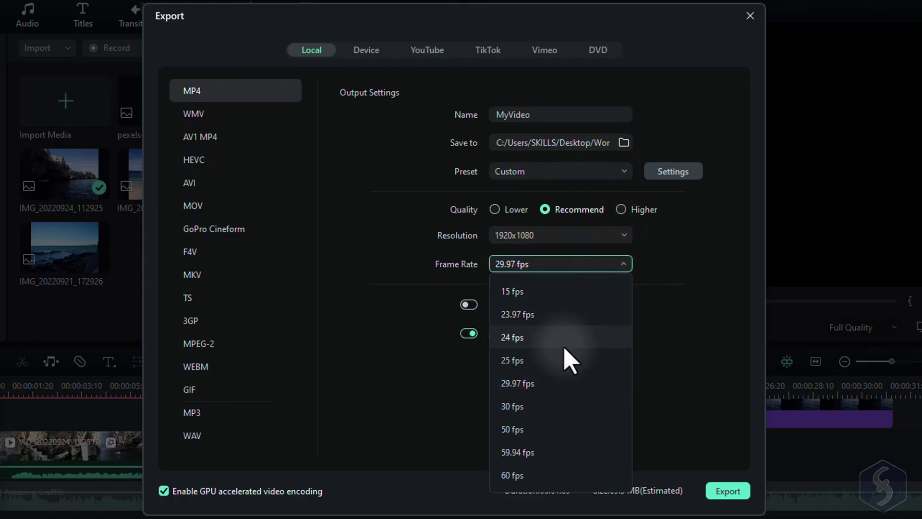
left_click(514, 383)
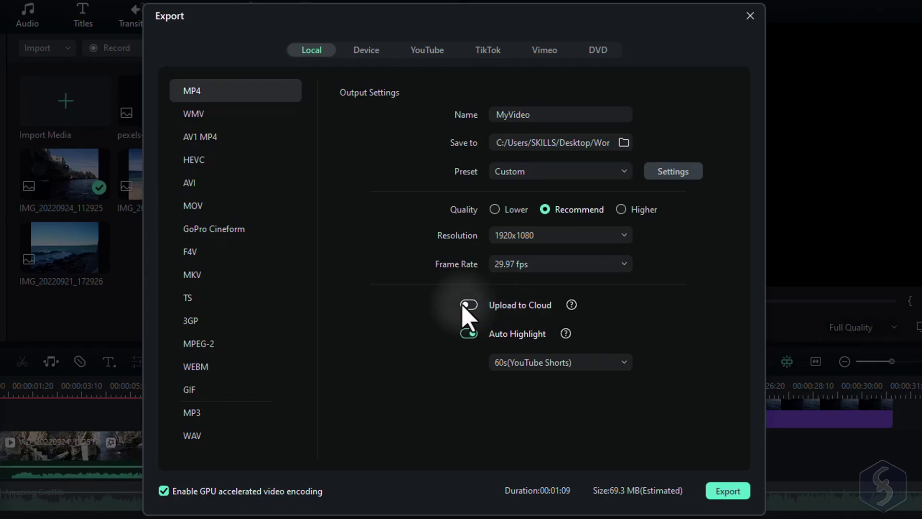
left_click(552, 362)
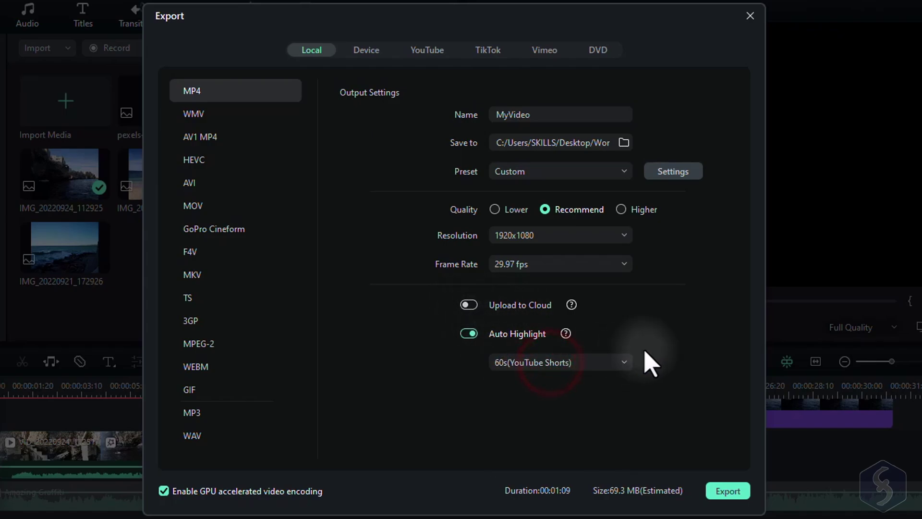